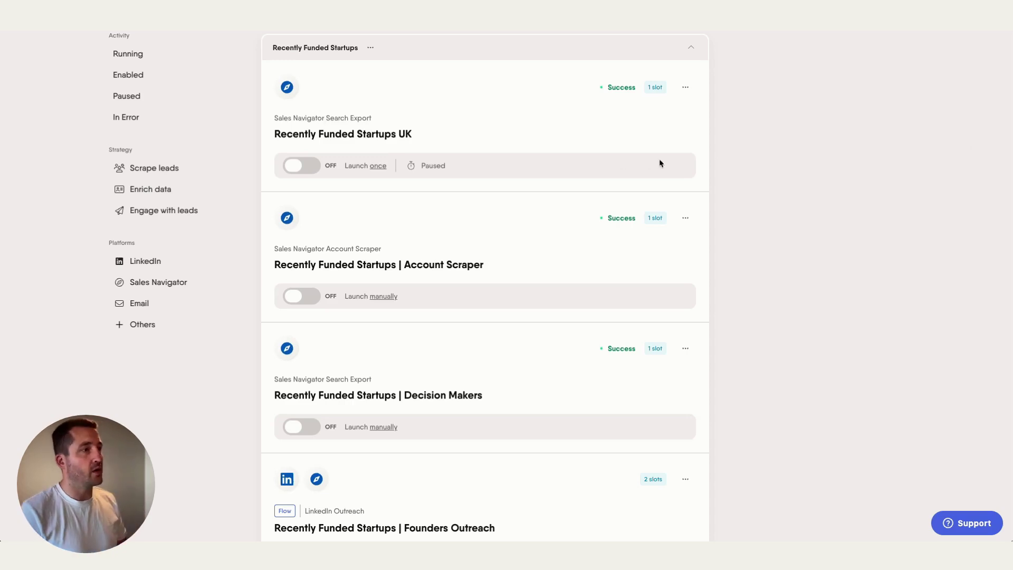
Step: Open the Recently Funded Startups UK phantom and examine the Sales Navigator search's recent activities, company headcount, headquarters location and follower filters
click(352, 135)
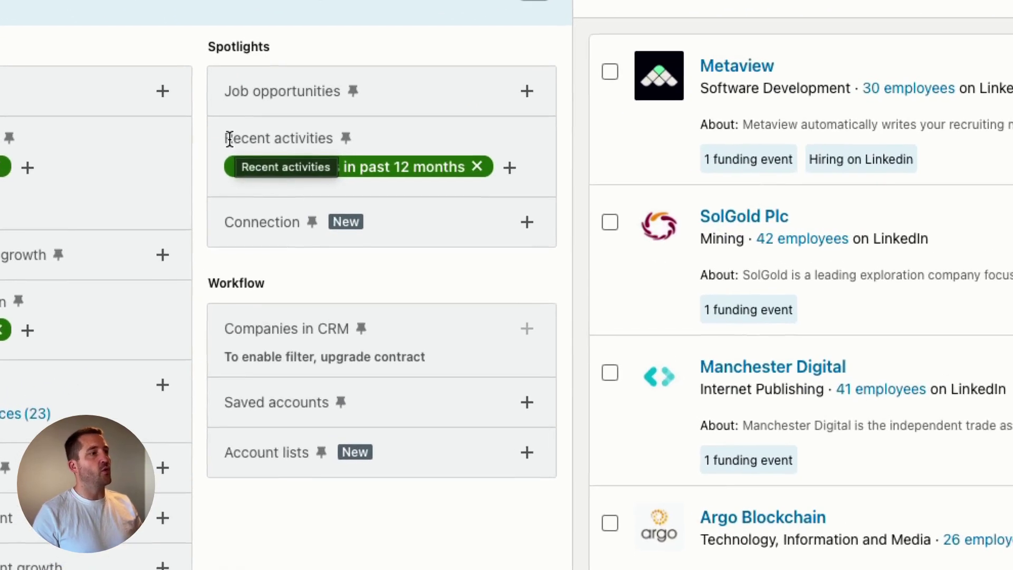
drag(227, 138, 333, 138)
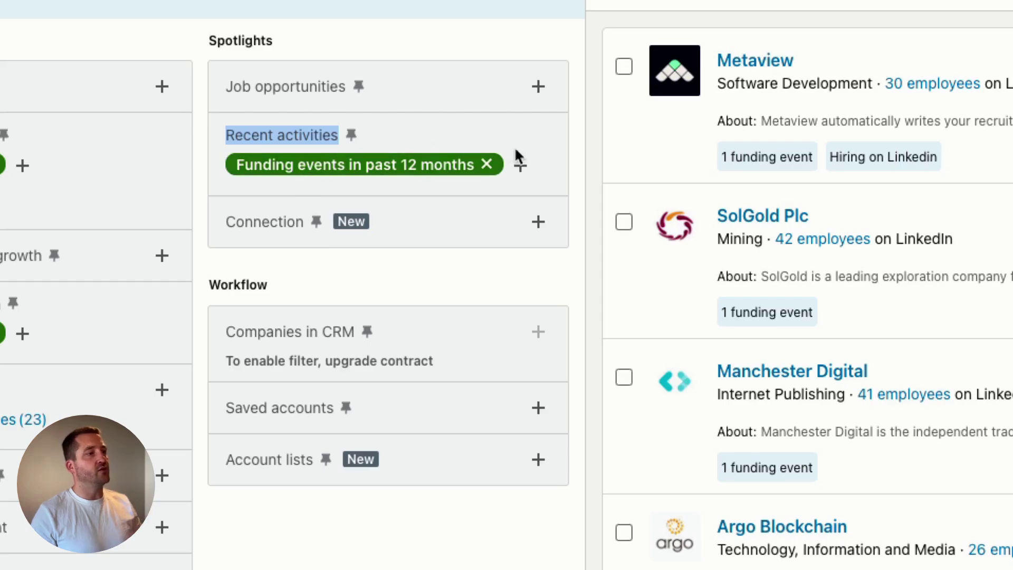
click(521, 165)
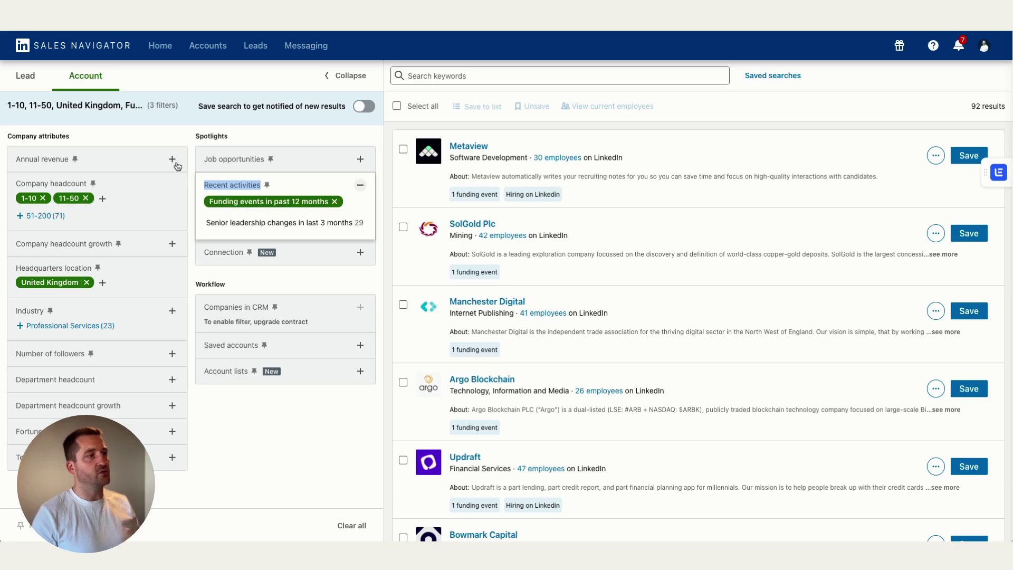
click(191, 201)
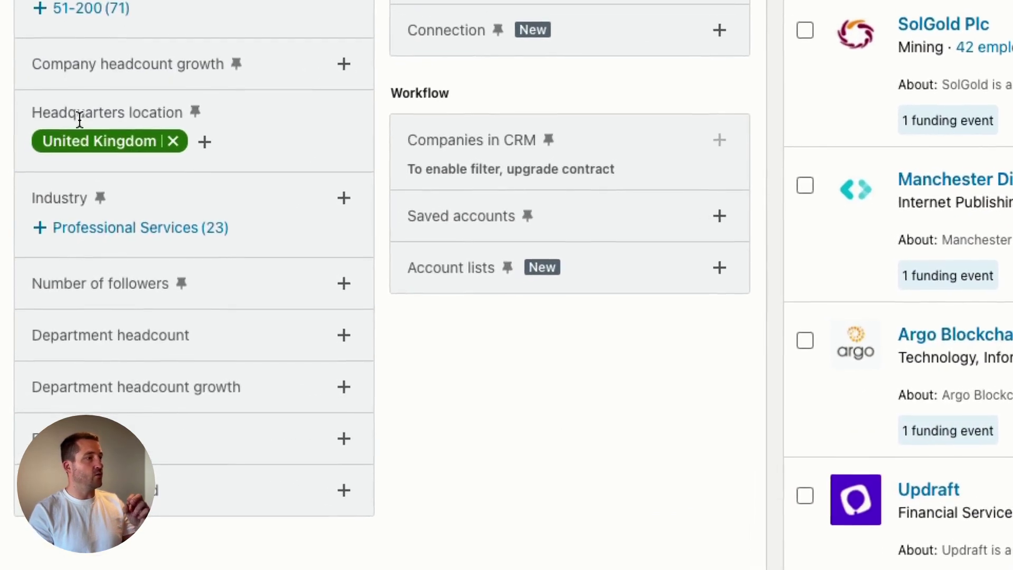
drag(32, 113, 199, 112)
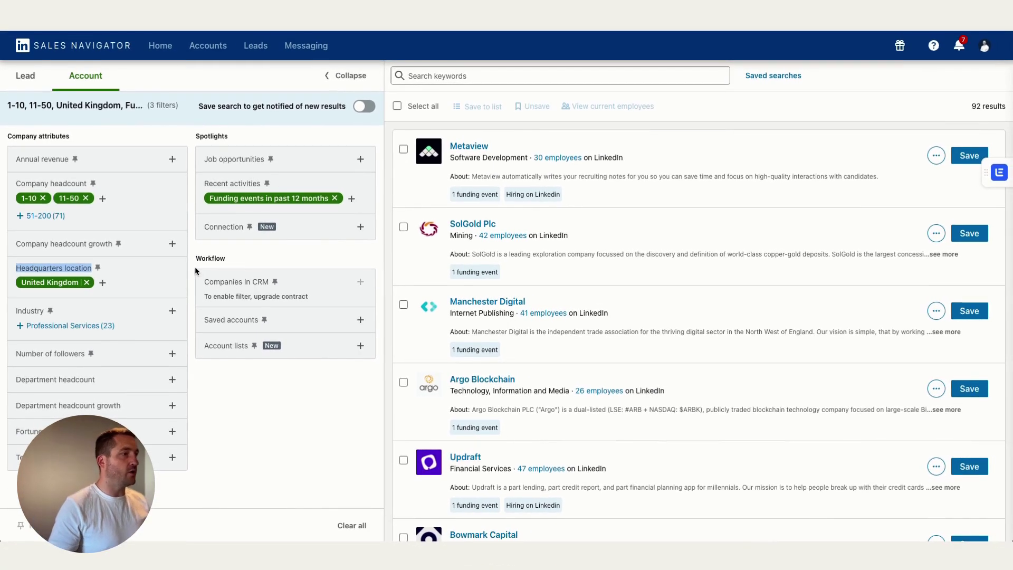
click(195, 269)
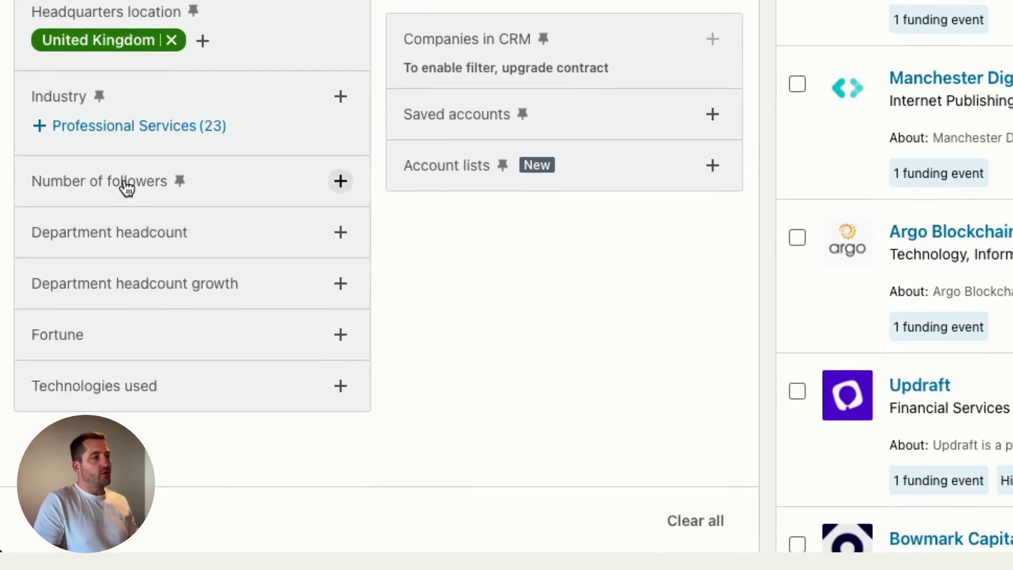
click(64, 355)
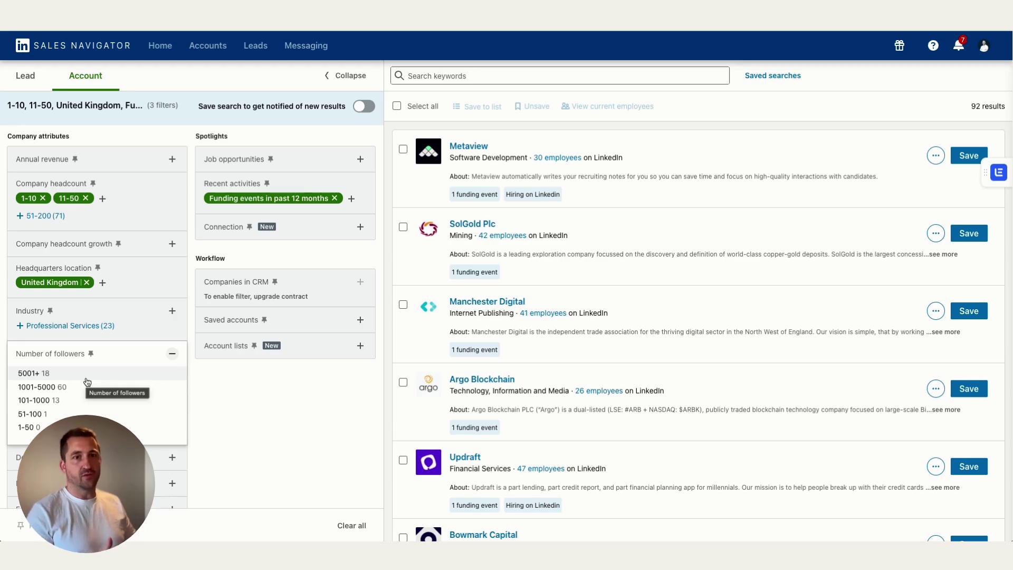
click(372, 139)
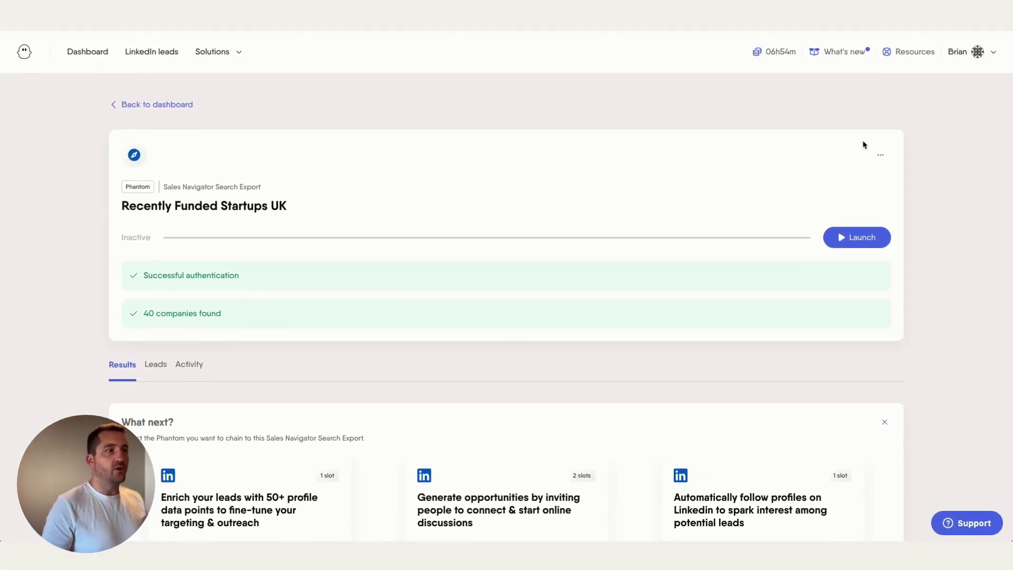
Step: In PhantomBuster, open the Recently Funded Startups UK setup and save the copied Sales Navigator search URL as the search to export
click(880, 154)
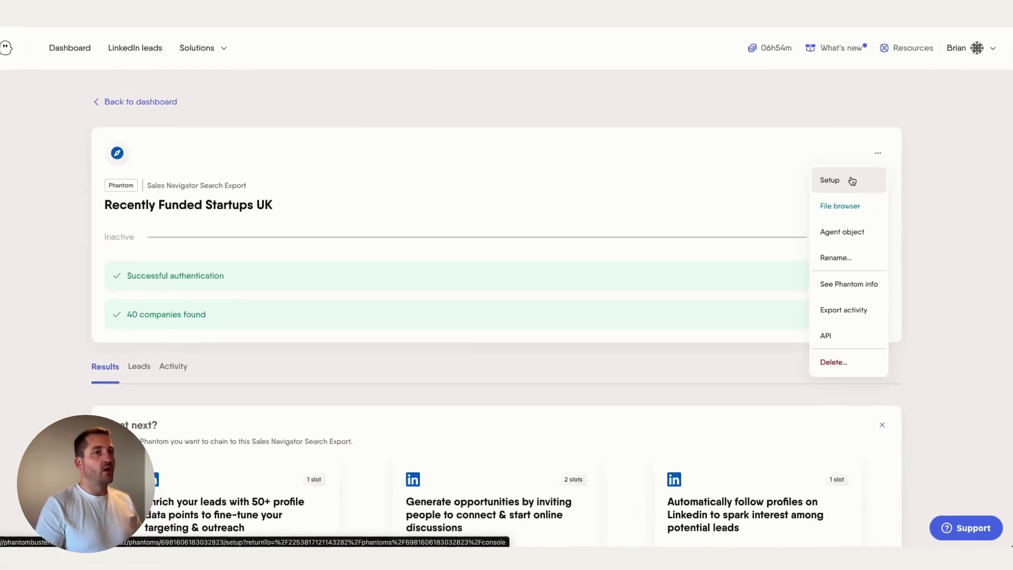
click(817, 168)
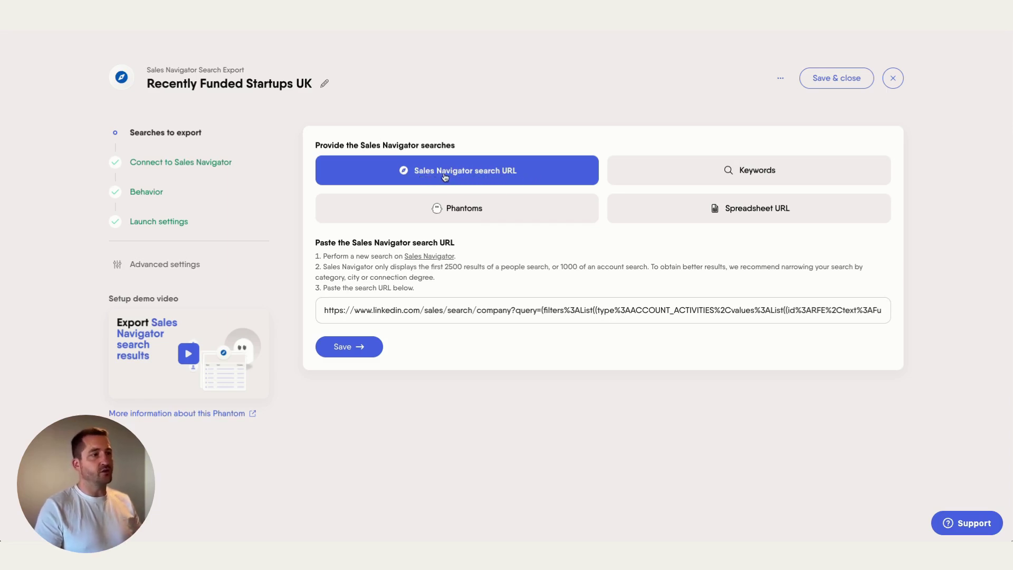
click(443, 315)
key(ctrl+a)
key(ctrl+v)
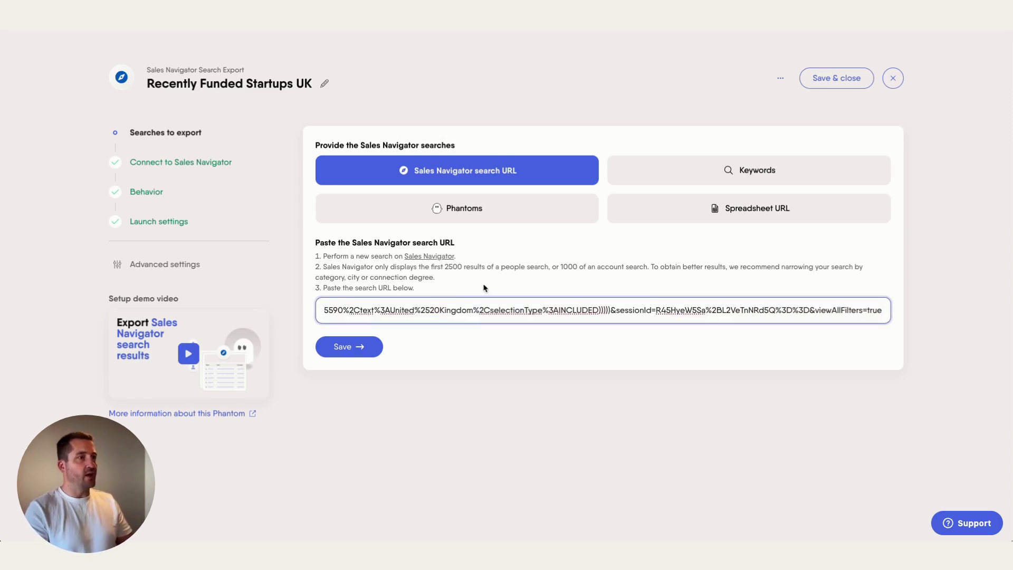
click(354, 347)
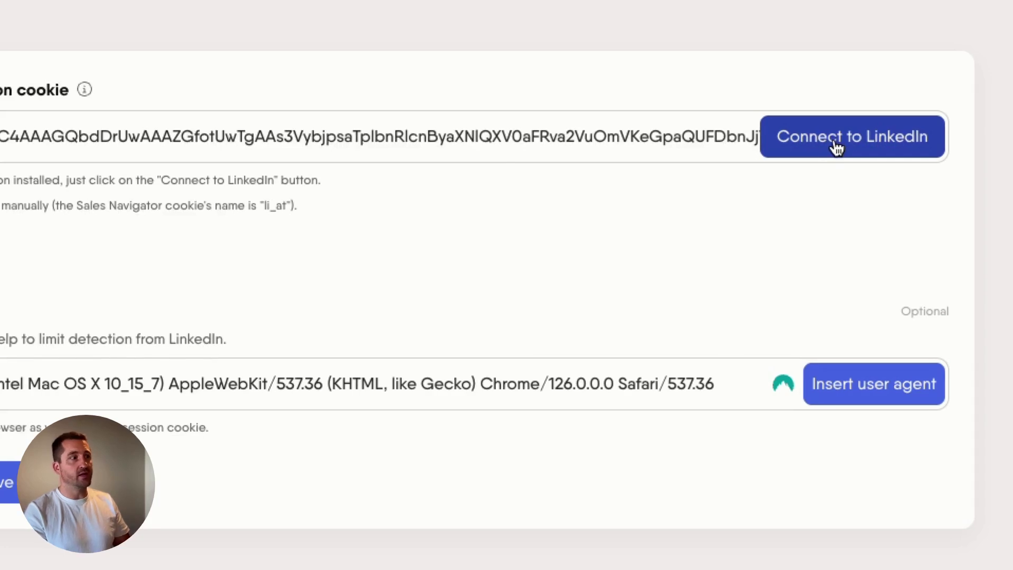
Step: Save the Sales Navigator connection with its browser user agent and the behavior settings of 40 results per launch with Watcher mode
click(172, 385)
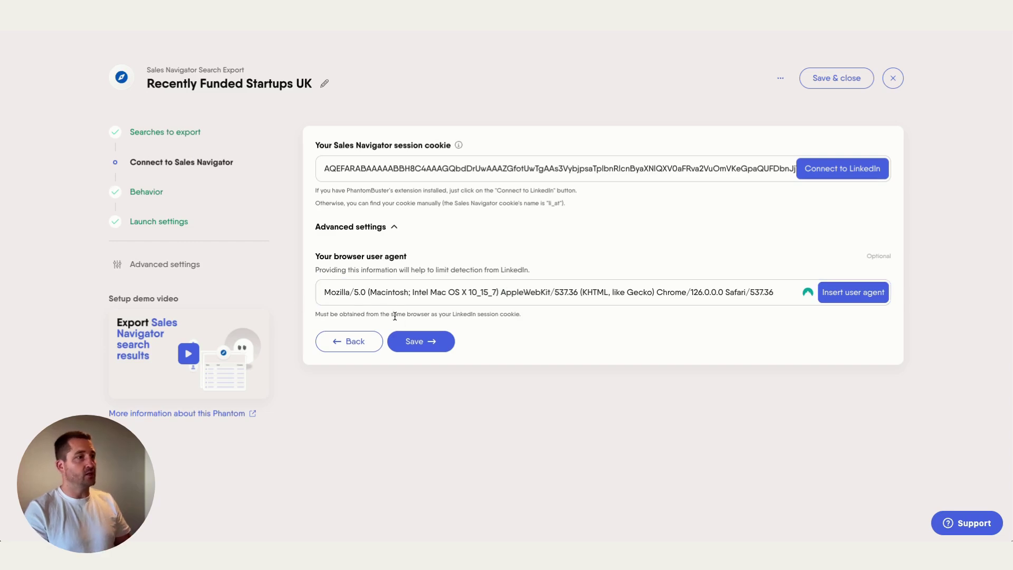
click(414, 343)
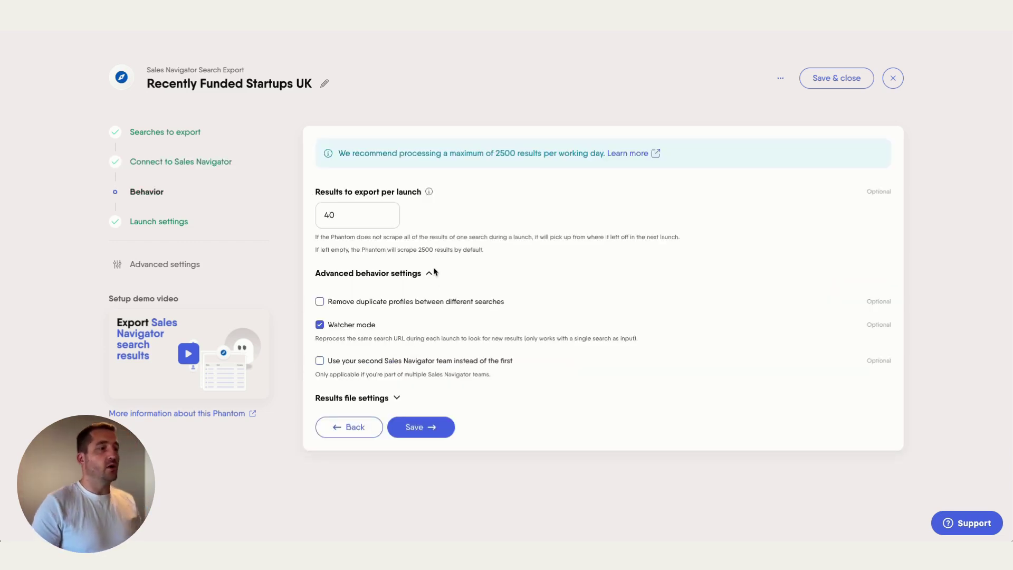
click(367, 219)
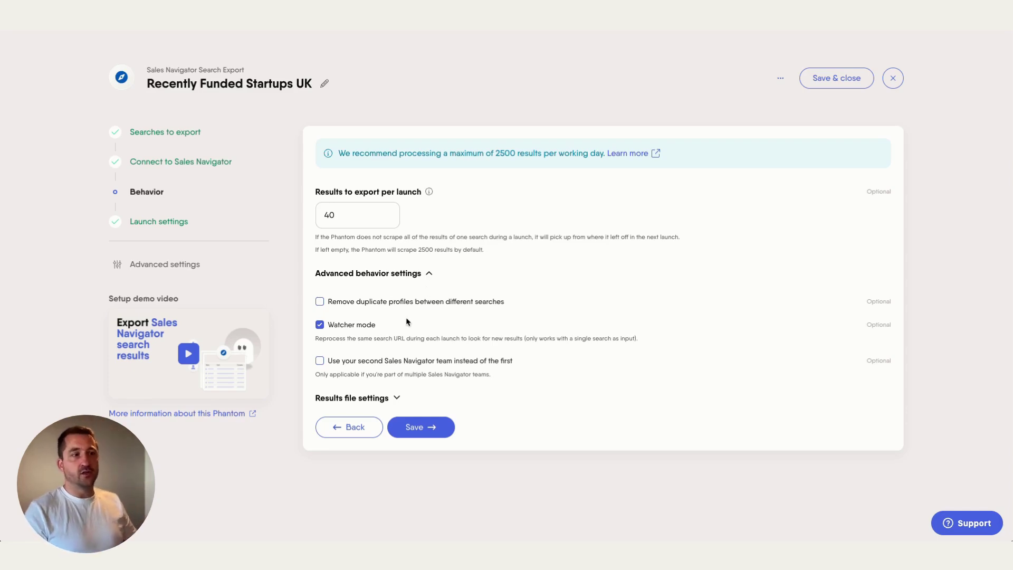
drag(379, 325, 328, 326)
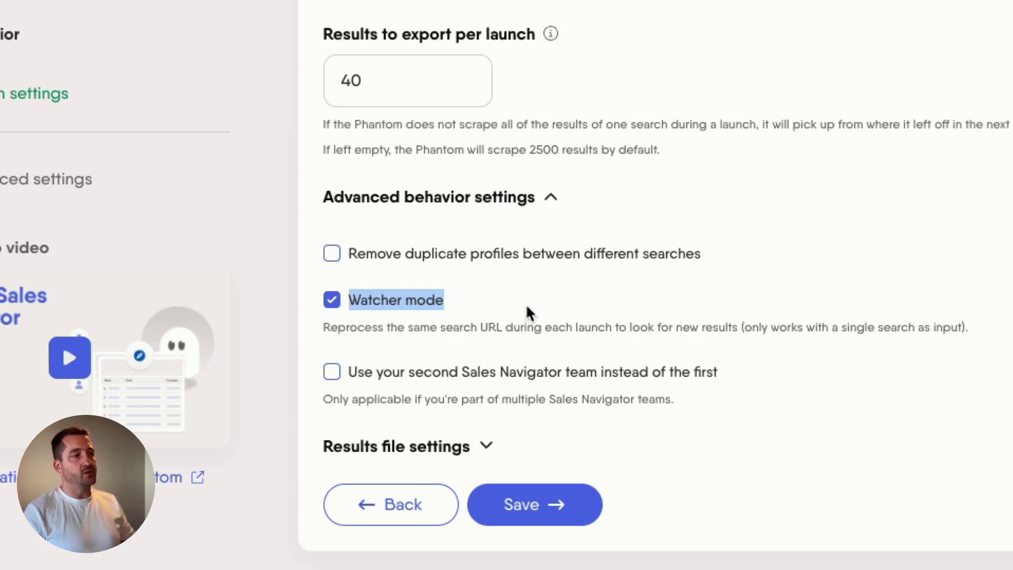
click(508, 303)
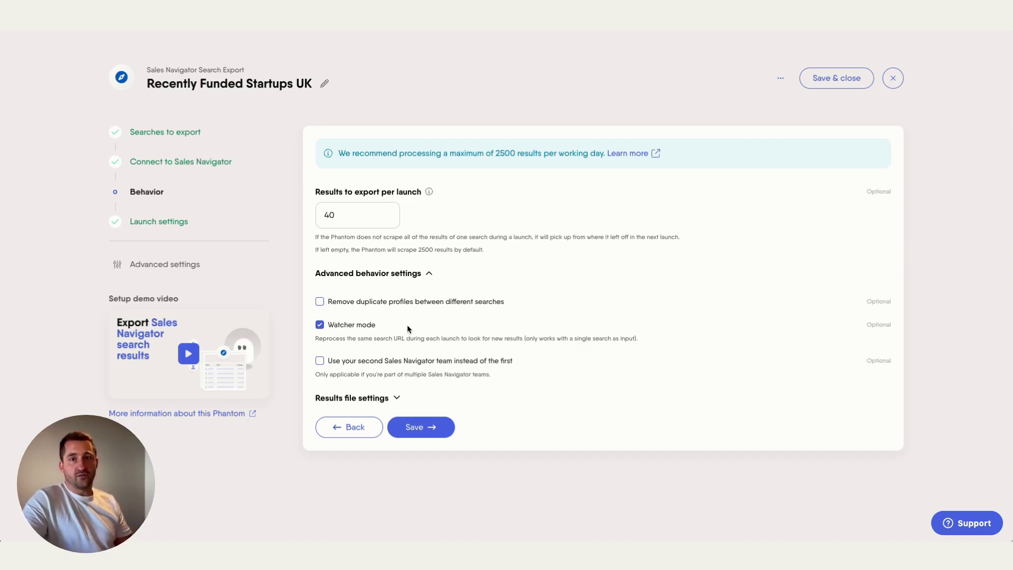
click(433, 429)
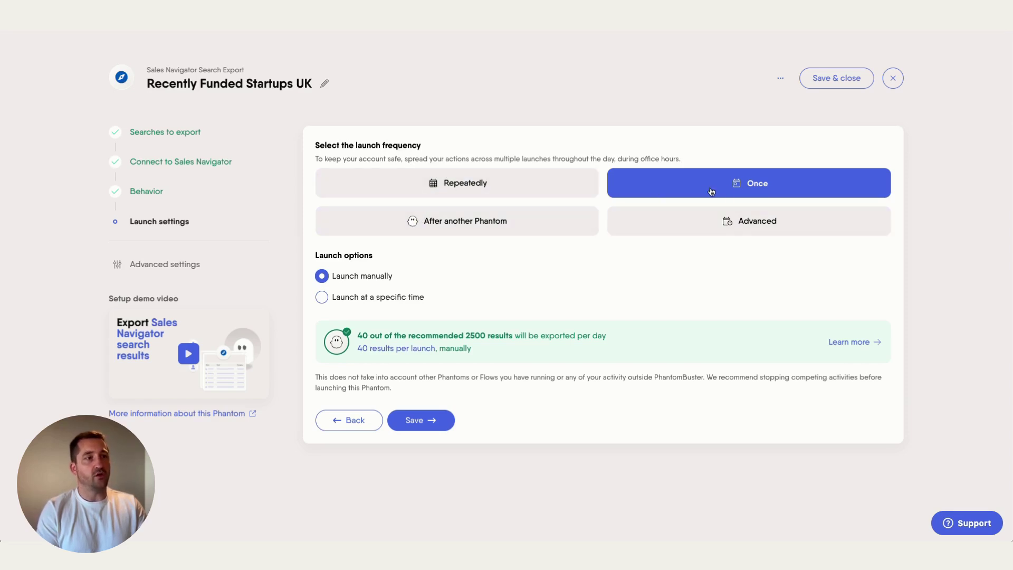
Step: Set the search export to launch repeatedly, once per day, and save the launch settings
click(499, 186)
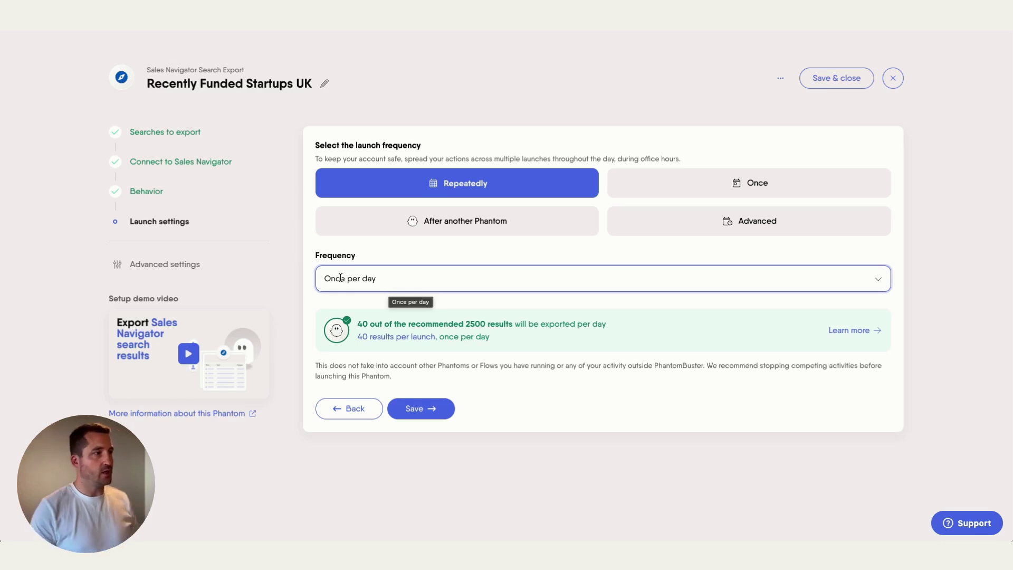
click(434, 415)
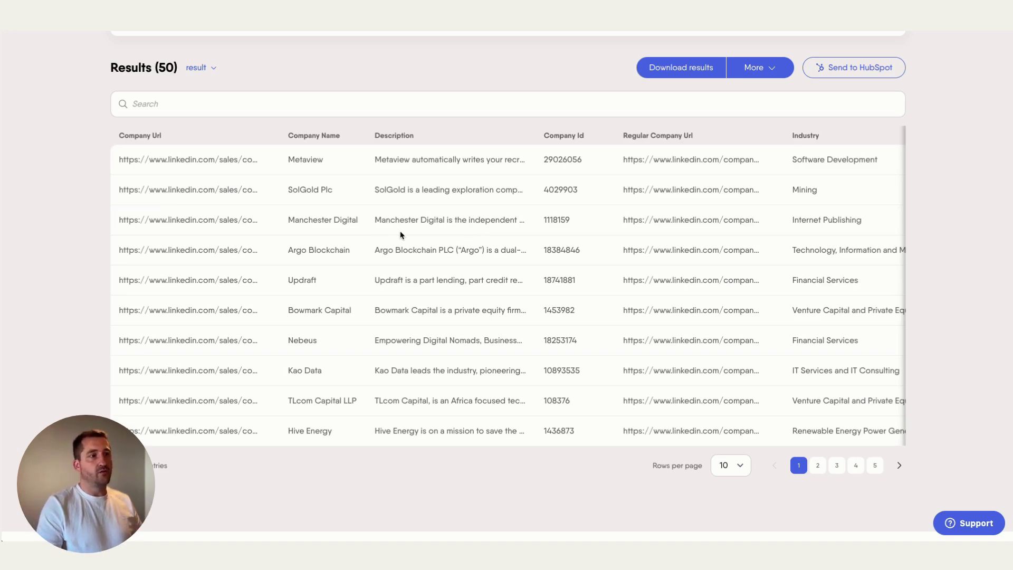
Step: Examine the columns of the exported company results, from company URL and industry to employee count, hiring status and timestamp
scroll(400, 235, right, 10)
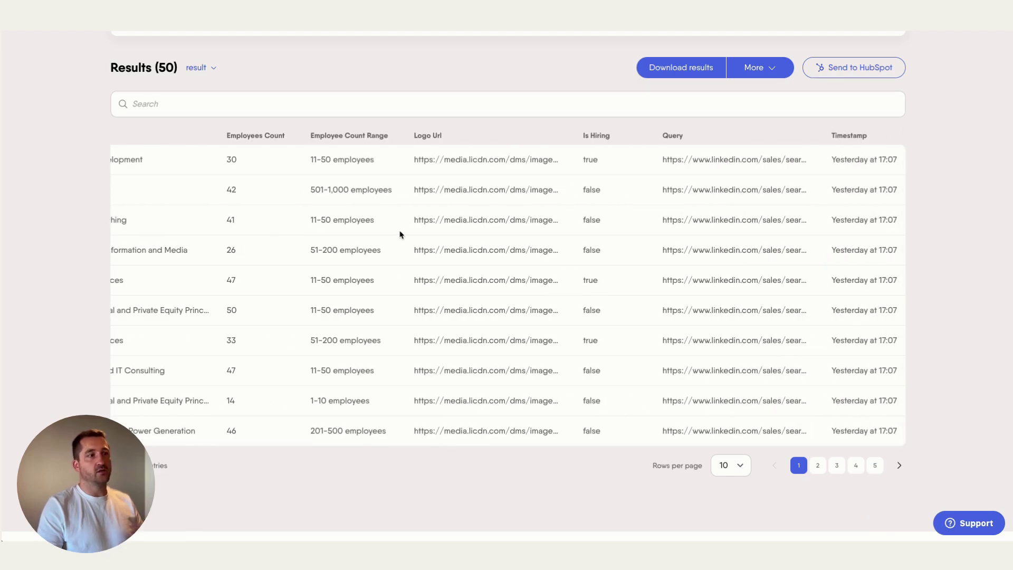
scroll(401, 235, left, 10)
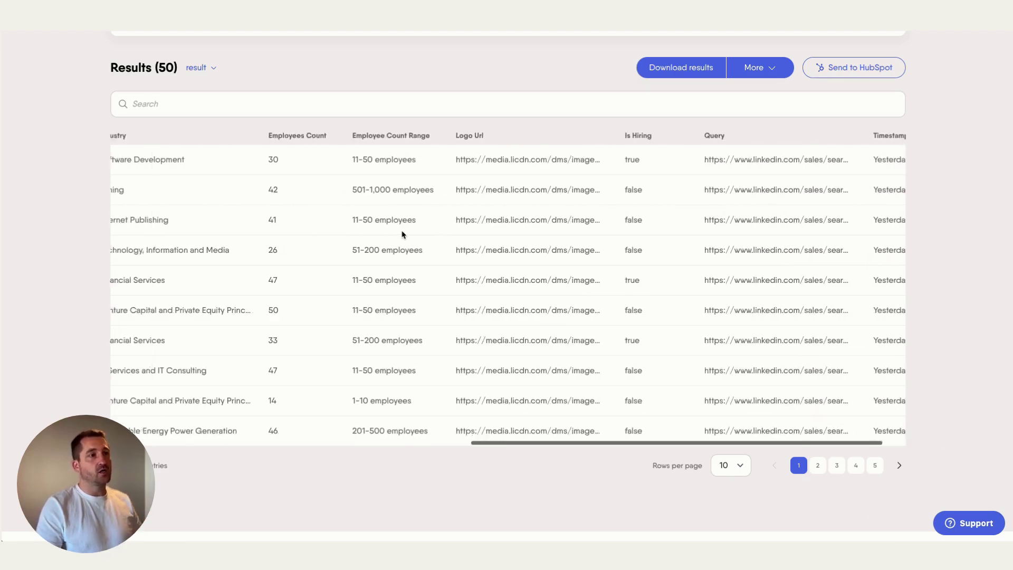
scroll(402, 235, left, 3)
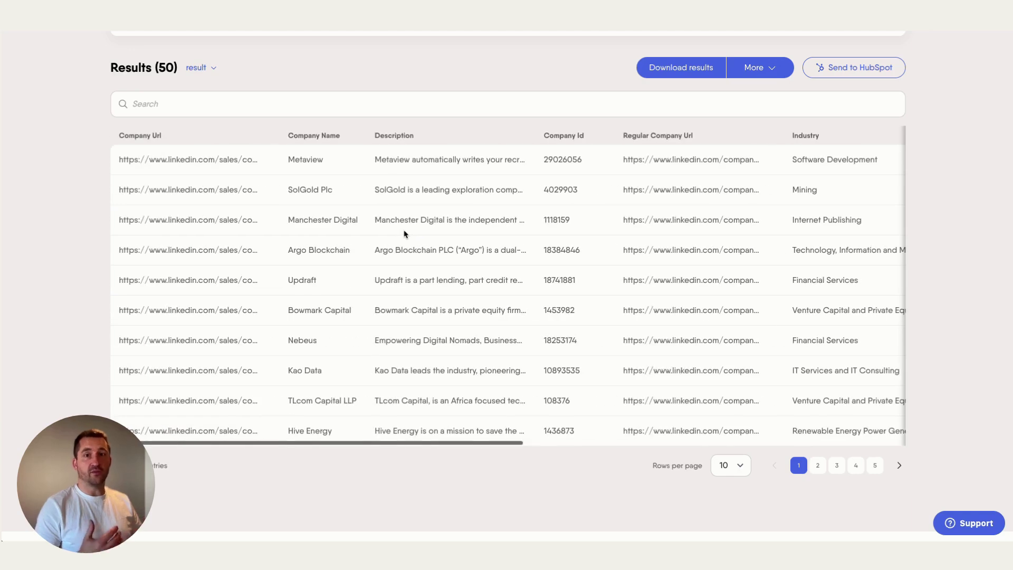
scroll(317, 211, up, 10)
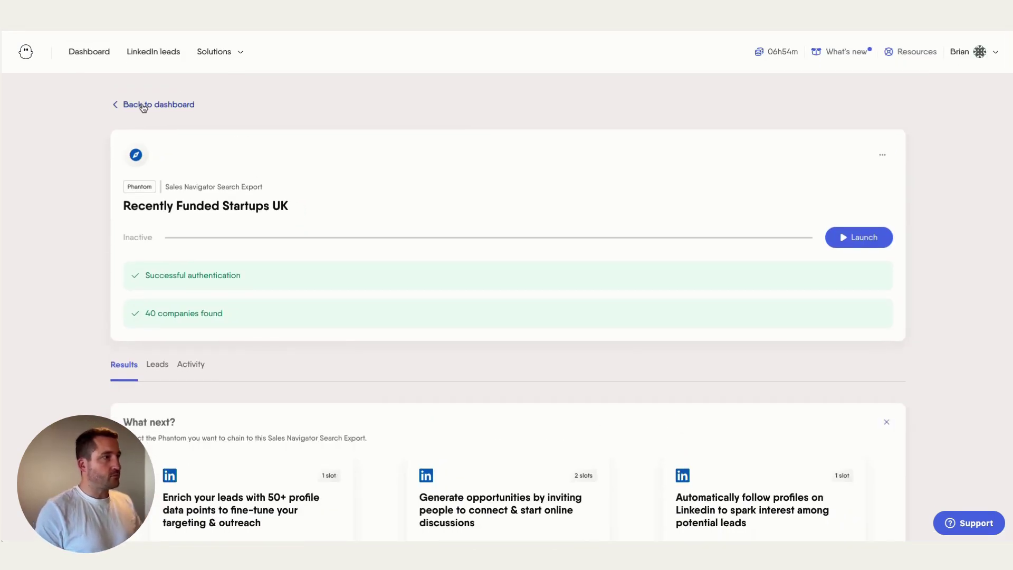
Step: In the Recently Funded Startups Account Scraper's setup, save the UK search export's result.csv as input with regularCompanyUrl as the URL column
click(142, 105)
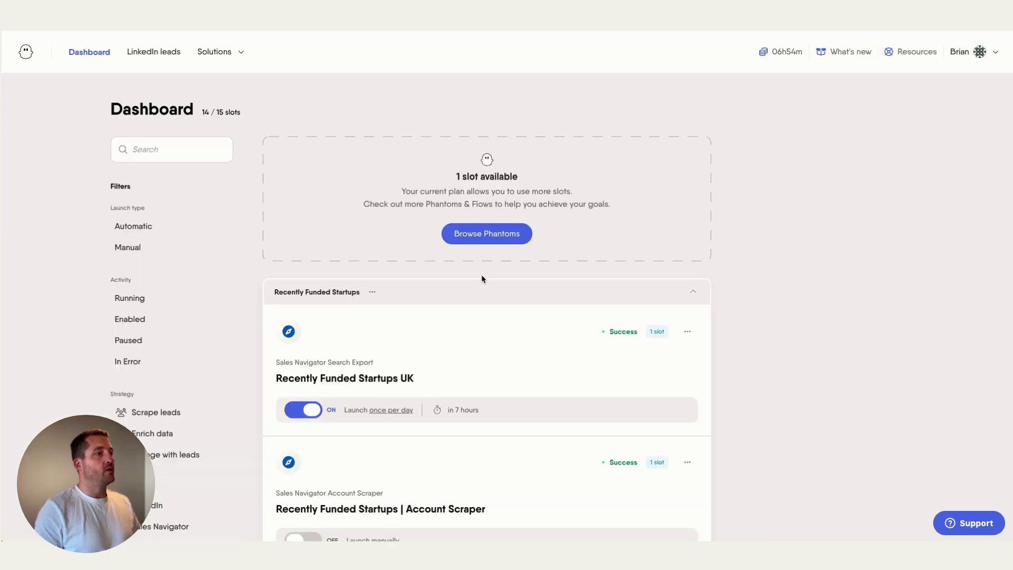
scroll(475, 277, down, 4)
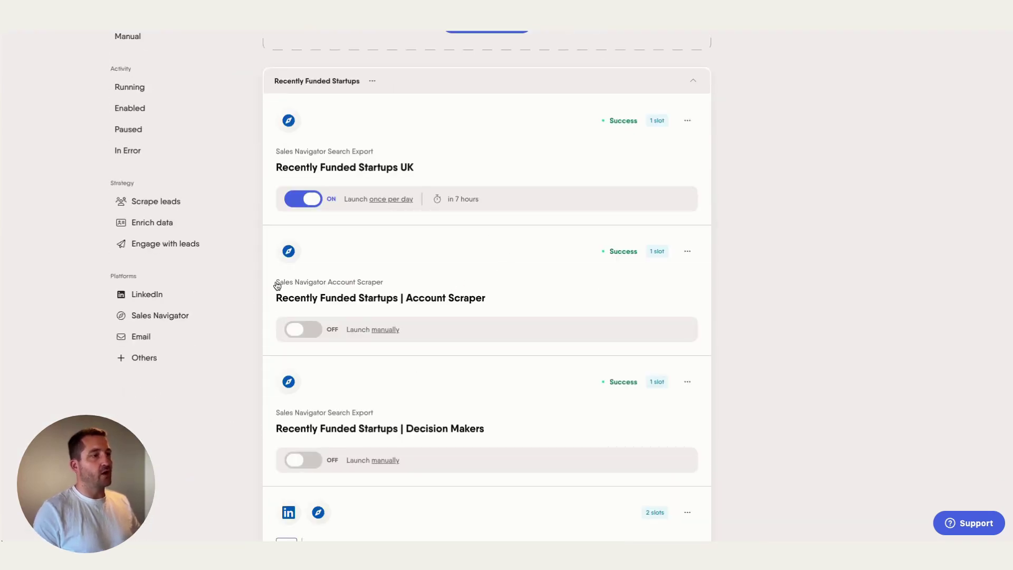
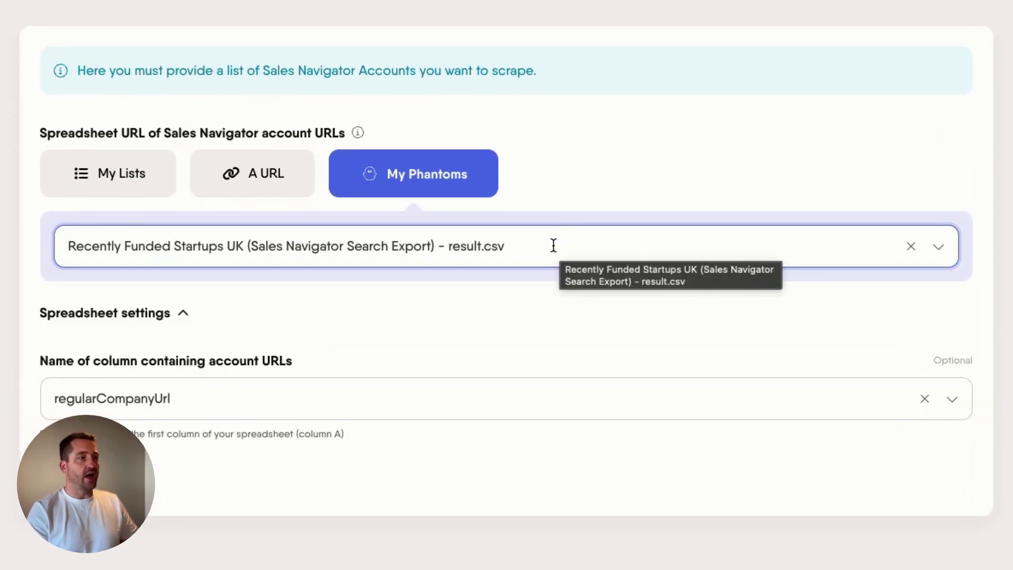
click(553, 245)
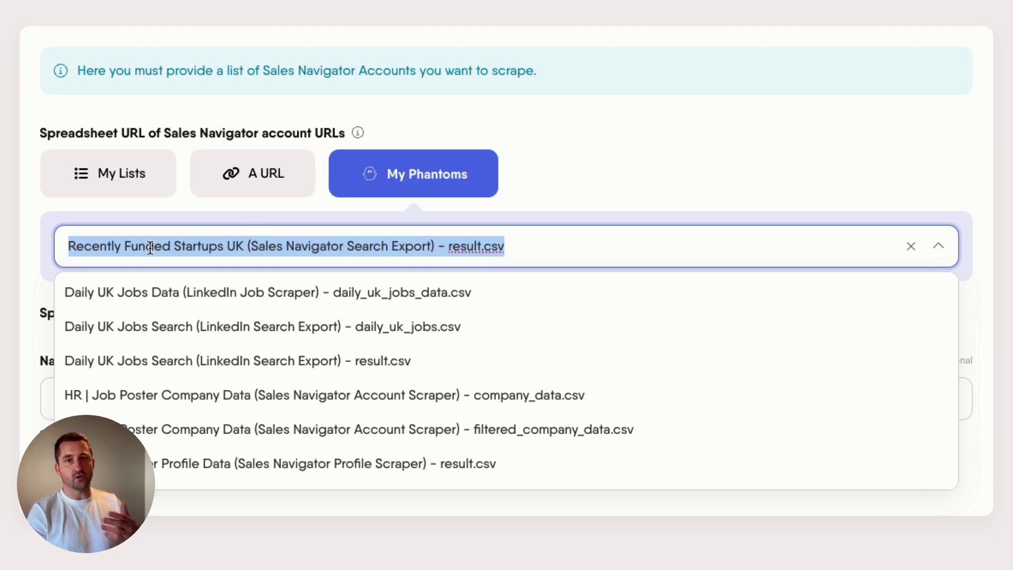
click(607, 204)
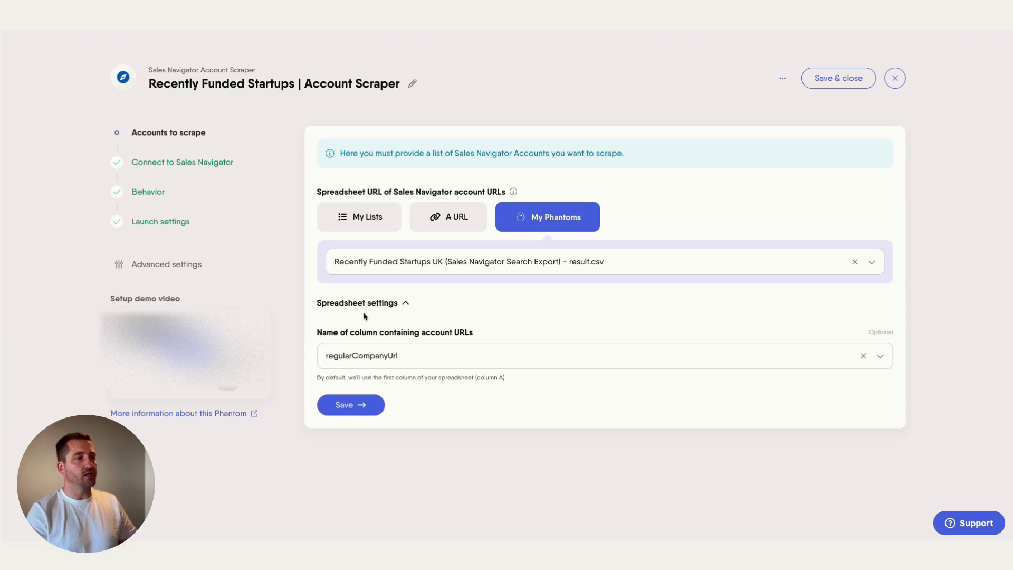
click(327, 348)
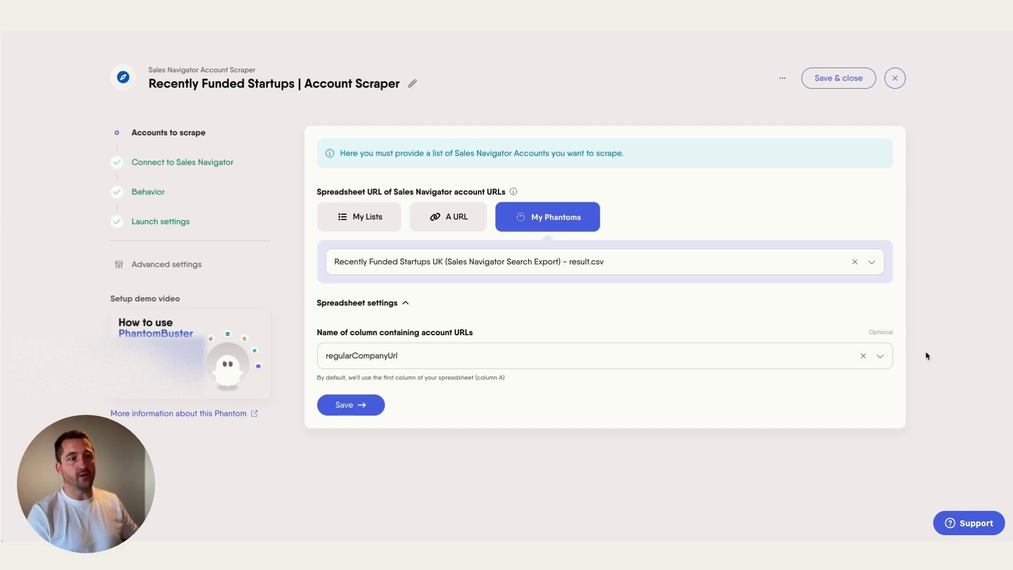
click(340, 405)
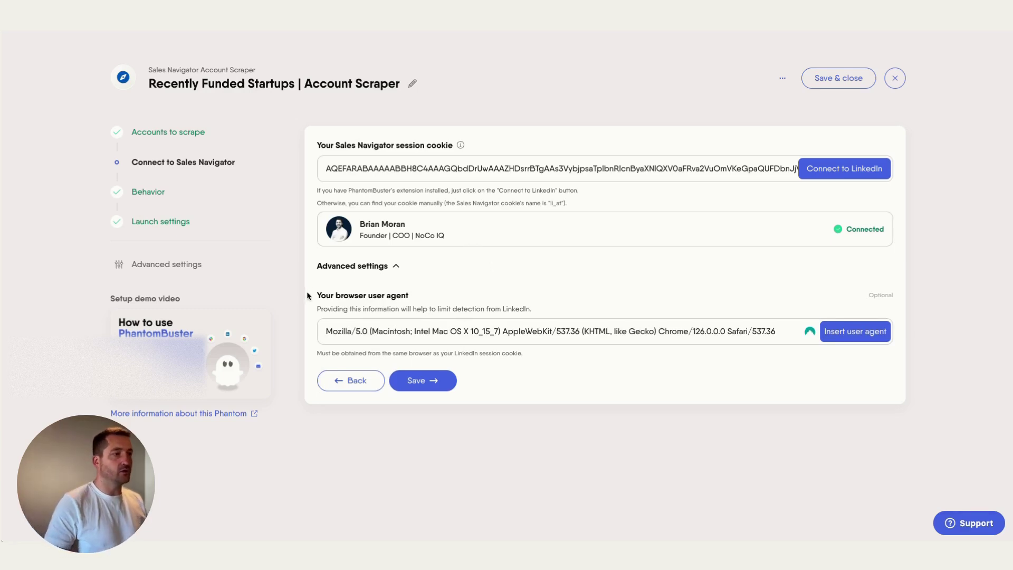
Step: Save the Account Scraper's Sales Navigator connection and its behavior setting of 40 accounts per launch
drag(316, 297, 409, 296)
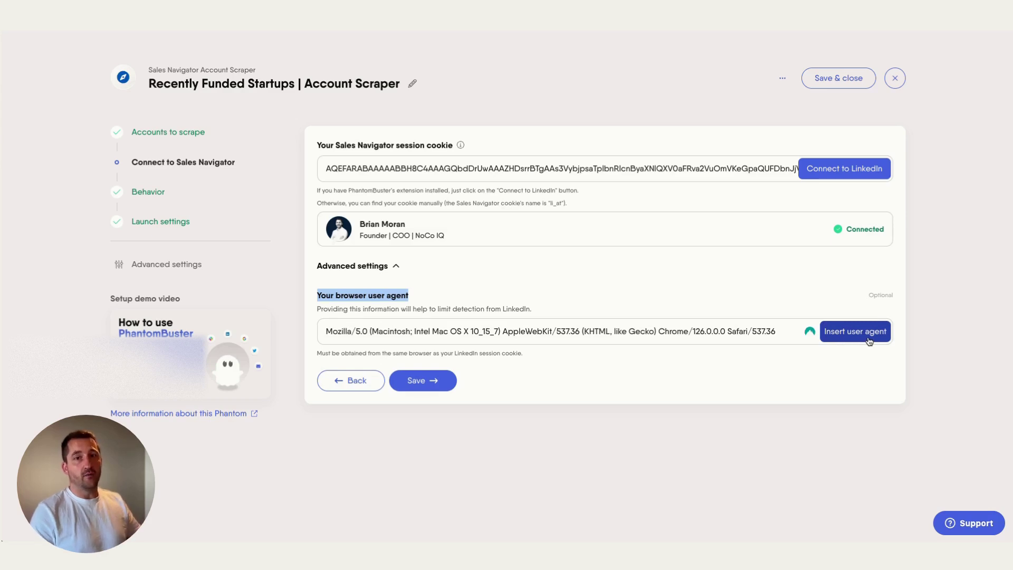
click(436, 381)
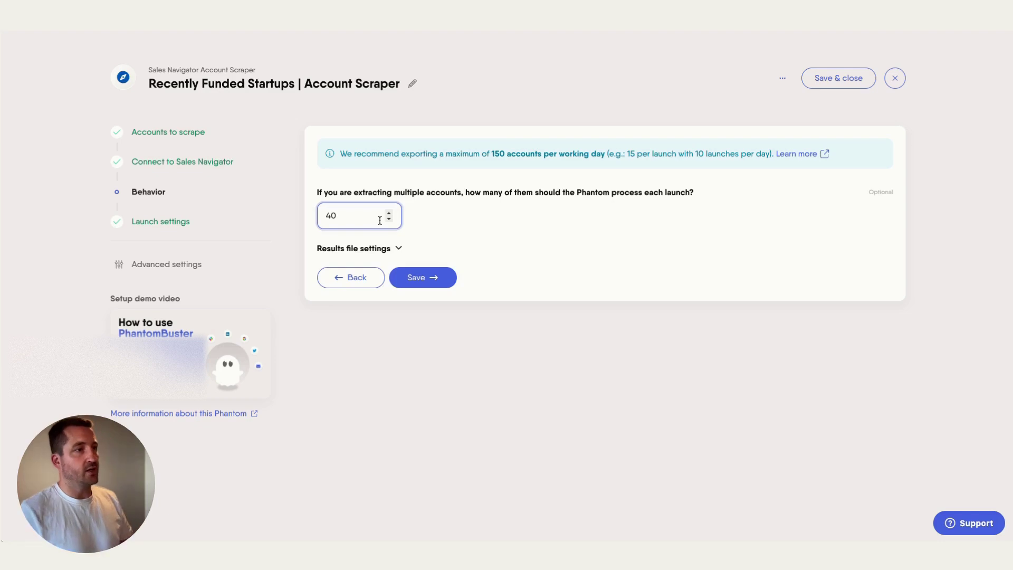
click(418, 277)
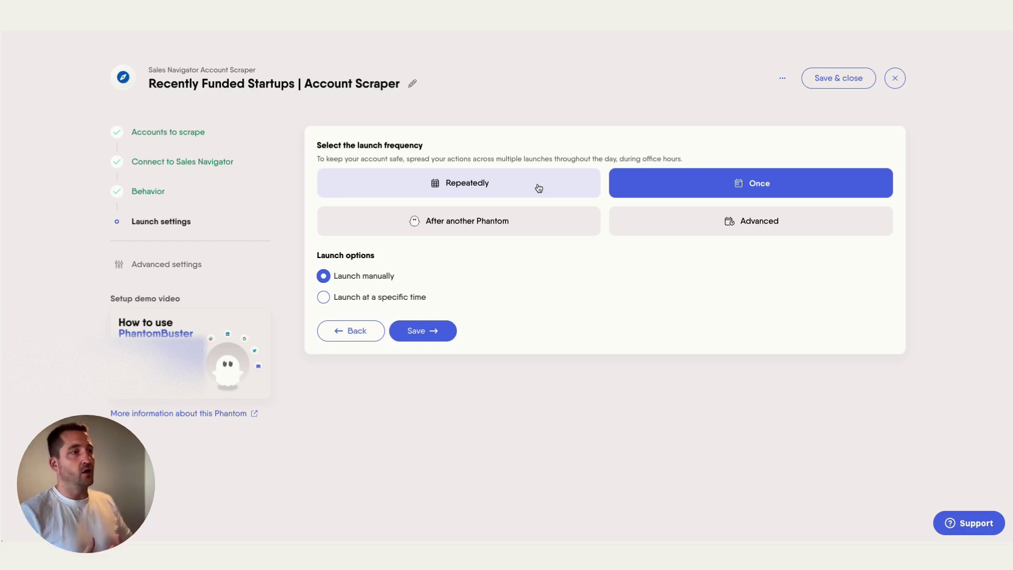
Step: Set the Account Scraper to launch after the Recently Funded Startups UK search export, save, and decline updating other Phantoms with the session cookie
click(468, 228)
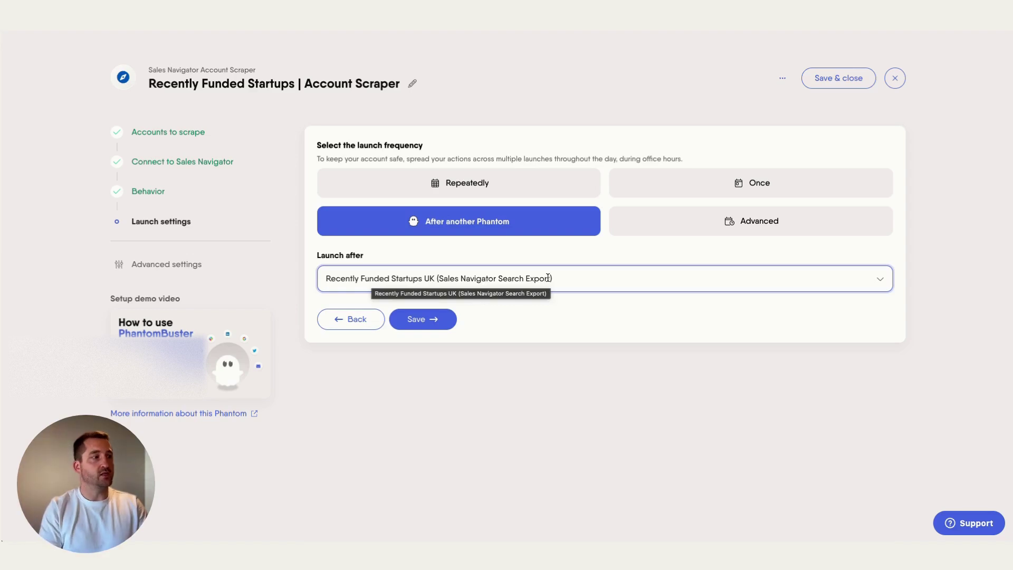
click(423, 319)
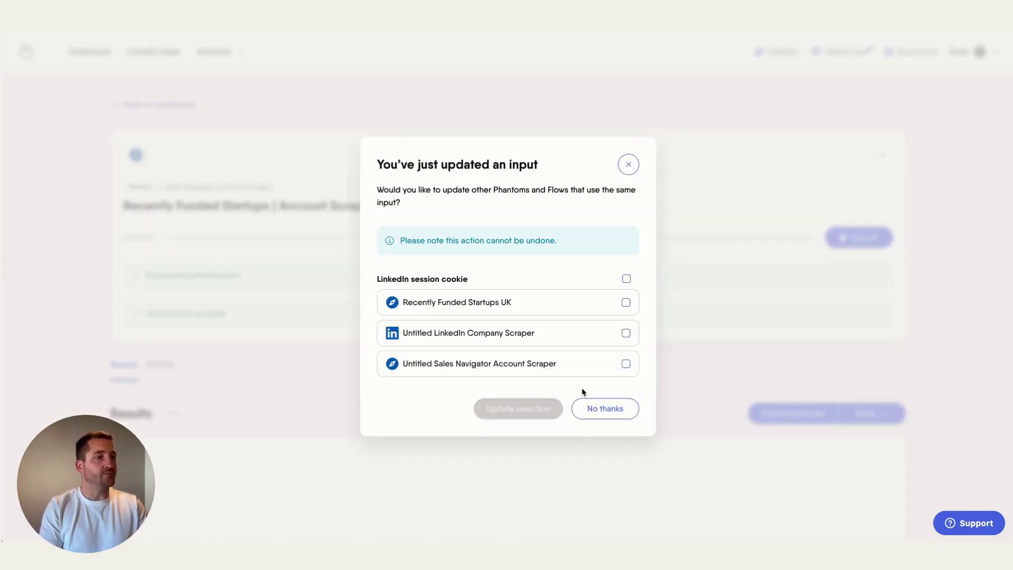
click(593, 410)
Step: Examine the Account Scraper's results, from company name, description, industry and location to address, company ID and LinkedIn URLs
scroll(796, 177, down, 5)
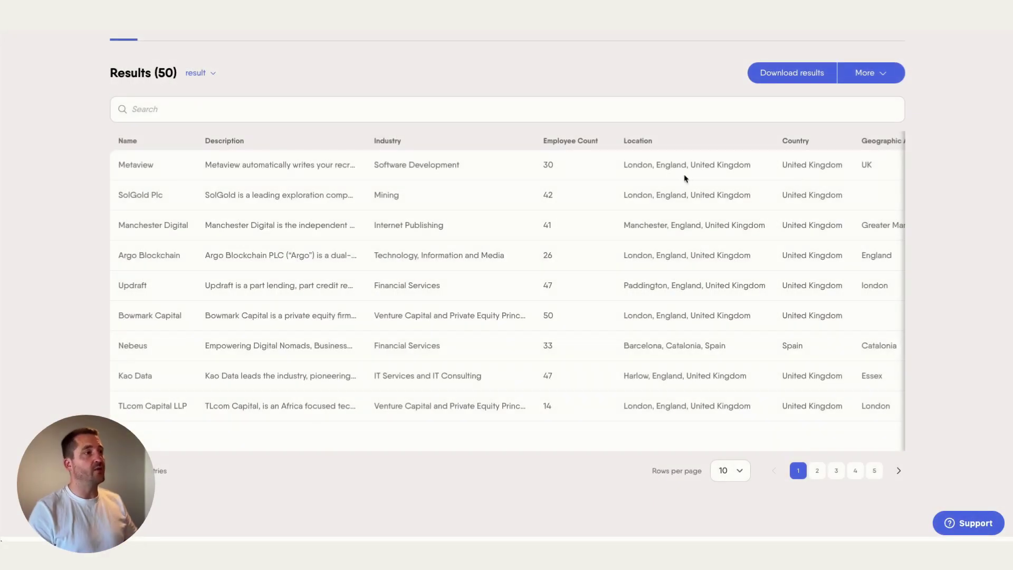
scroll(448, 161, up, 5)
scroll(446, 168, down, 2)
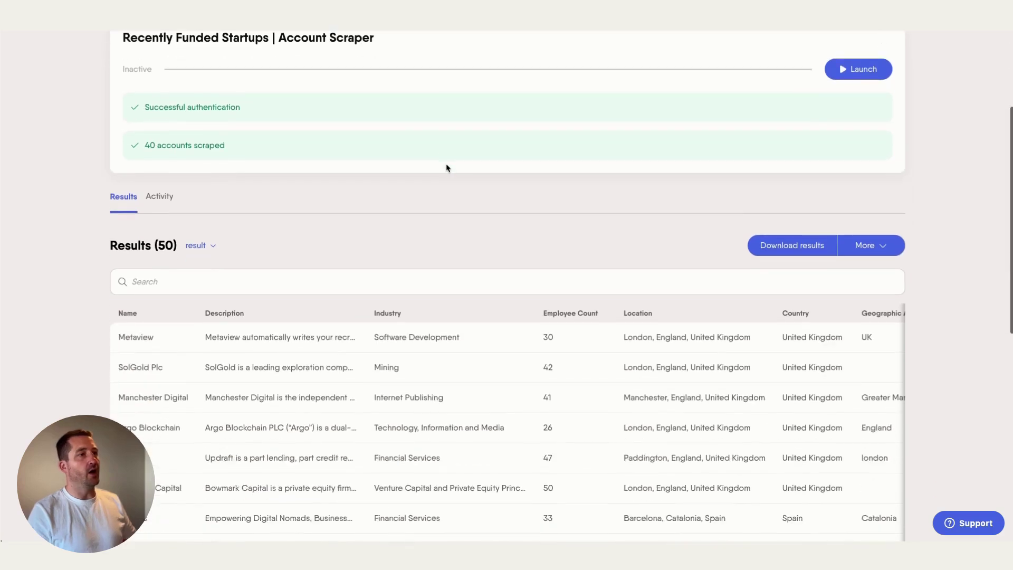
scroll(446, 168, down, 3)
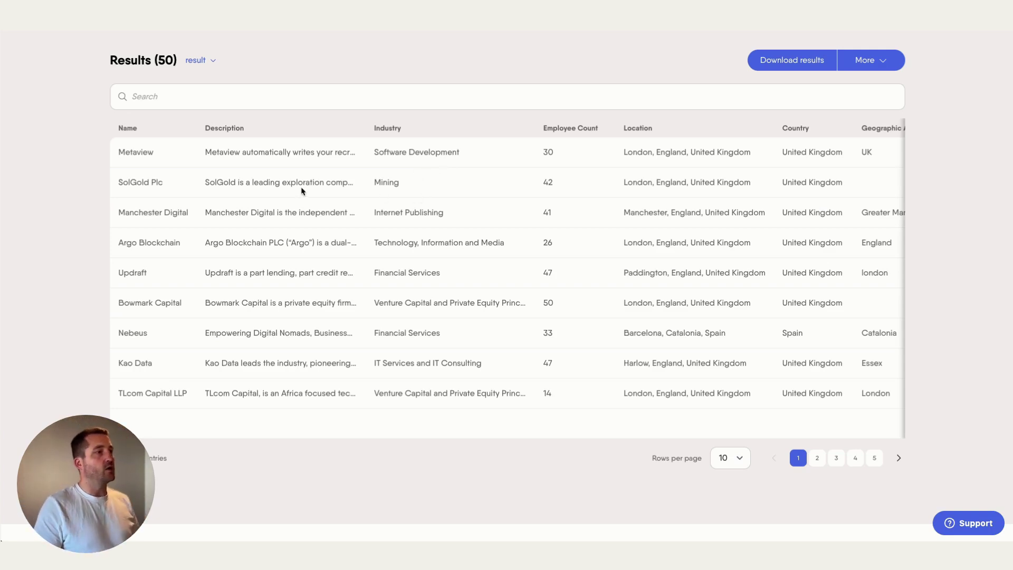
scroll(304, 190, right, 5)
scroll(306, 191, left, 5)
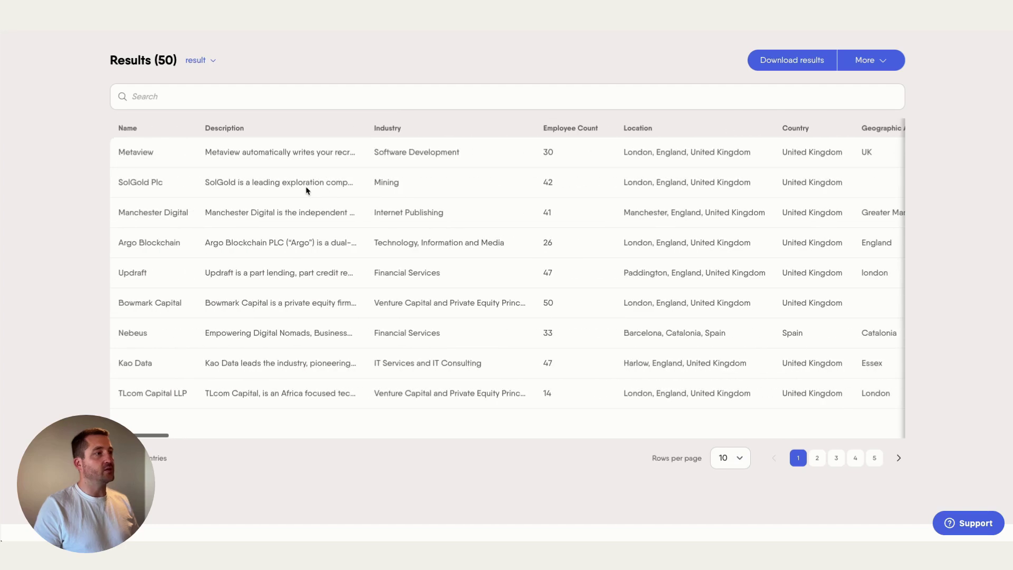
scroll(307, 191, right, 5)
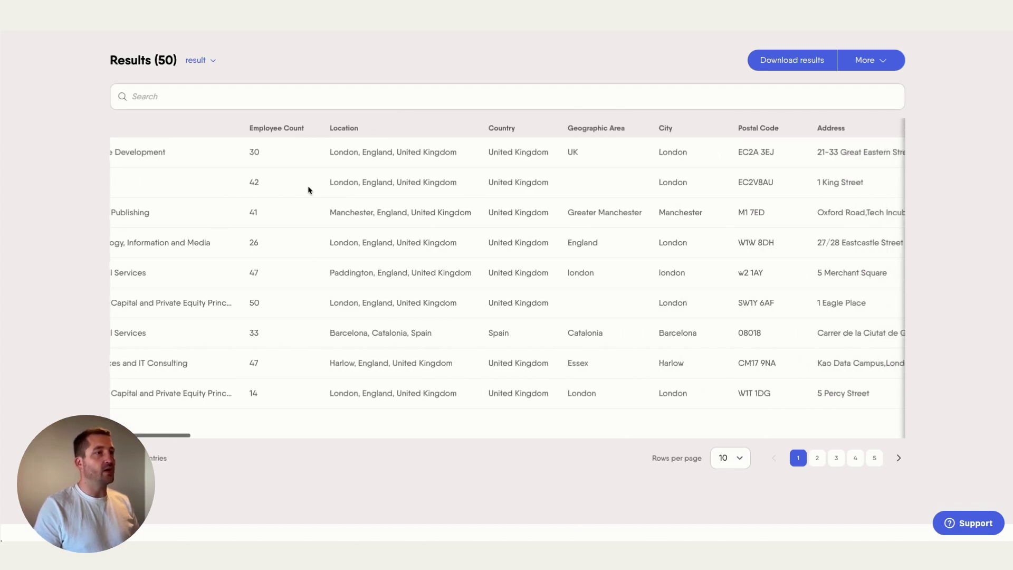
scroll(308, 190, right, 8)
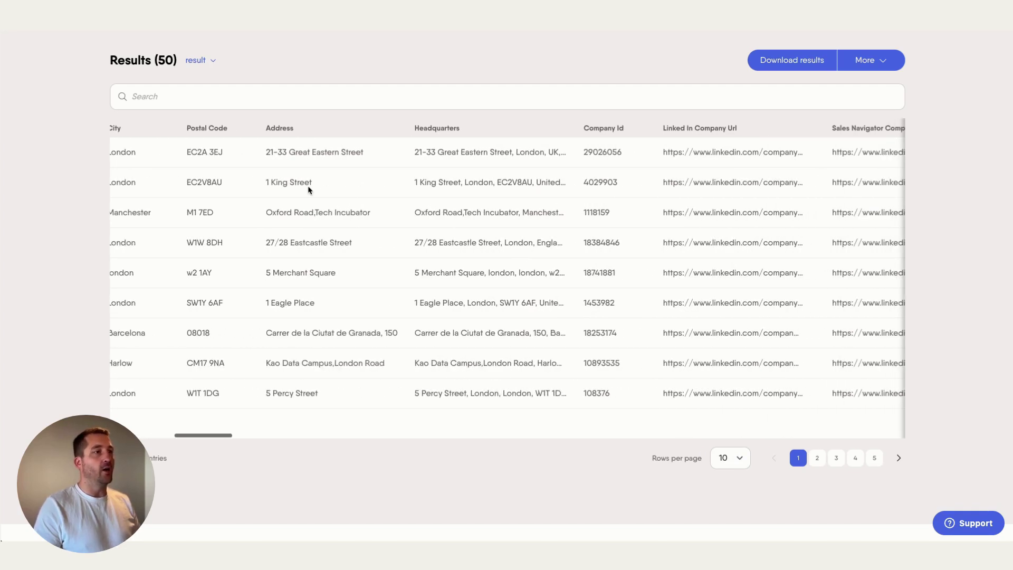
scroll(311, 189, right, 10)
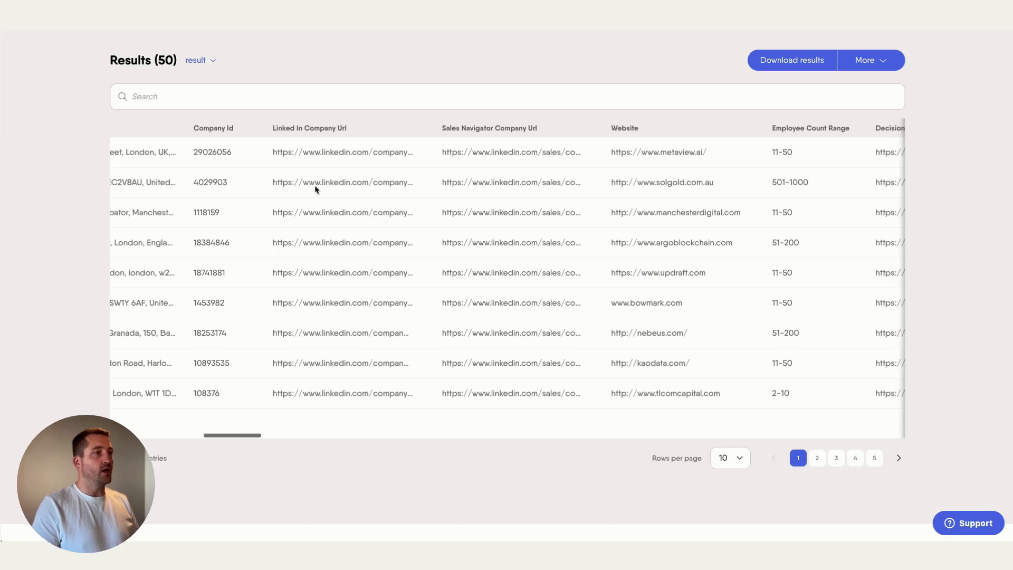
scroll(315, 189, right, 6)
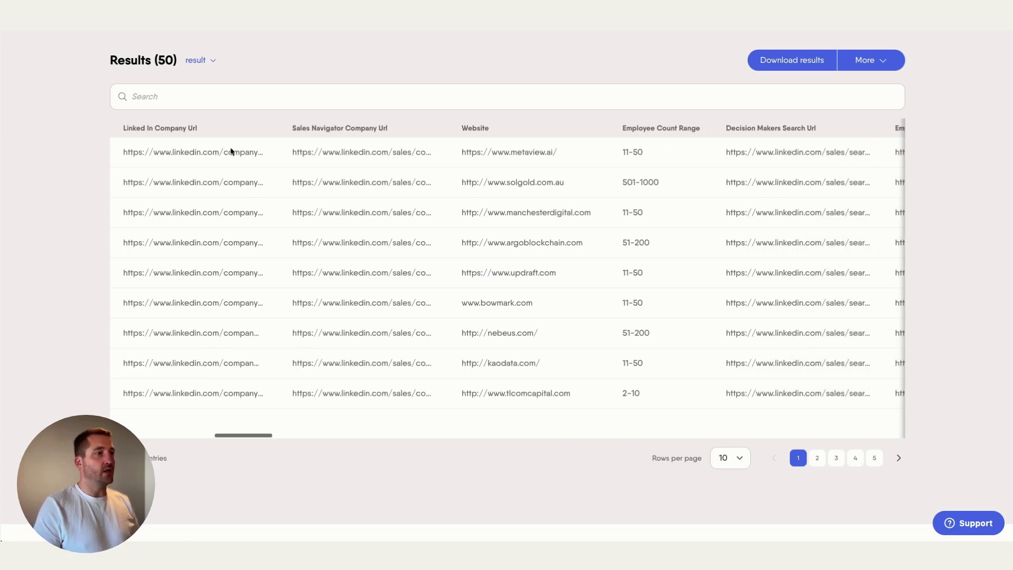
Step: Review the website, decision makers and employee search URLs, year founded, revenue range and growth columns of the scraped accounts
scroll(414, 291, right, 3)
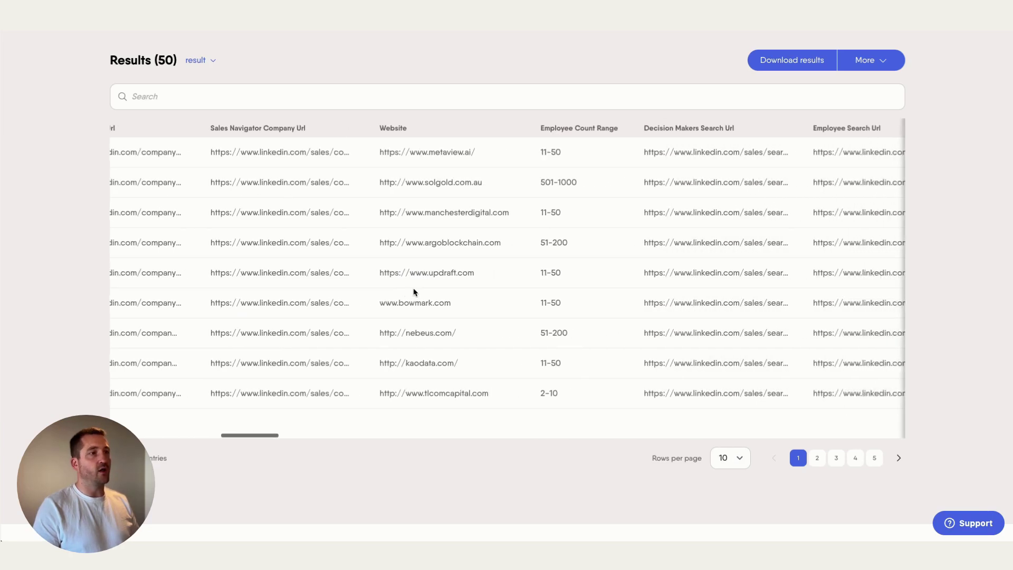
scroll(391, 322, right, 2)
scroll(508, 252, right, 4)
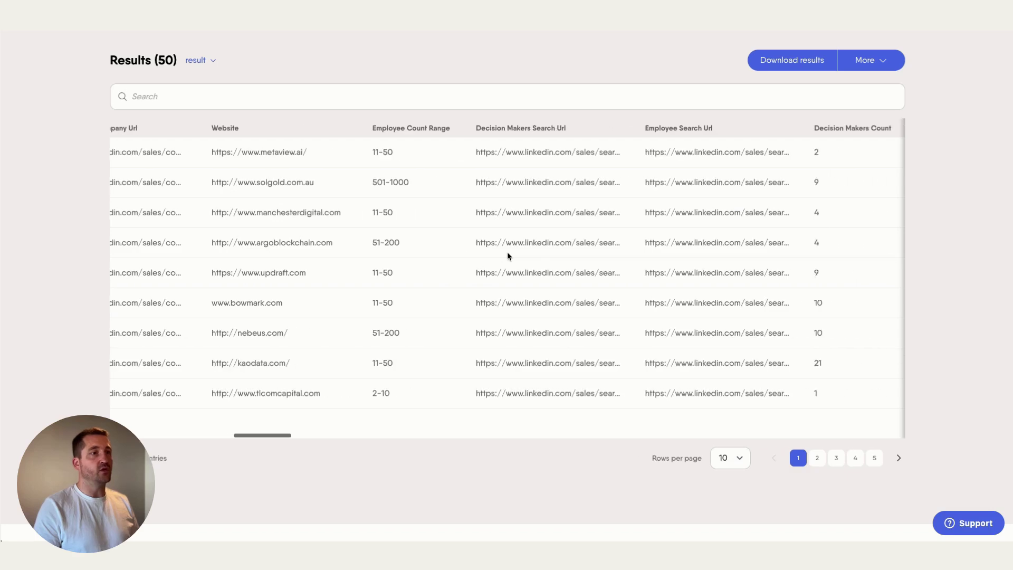
scroll(508, 252, right, 5)
scroll(457, 210, right, 1)
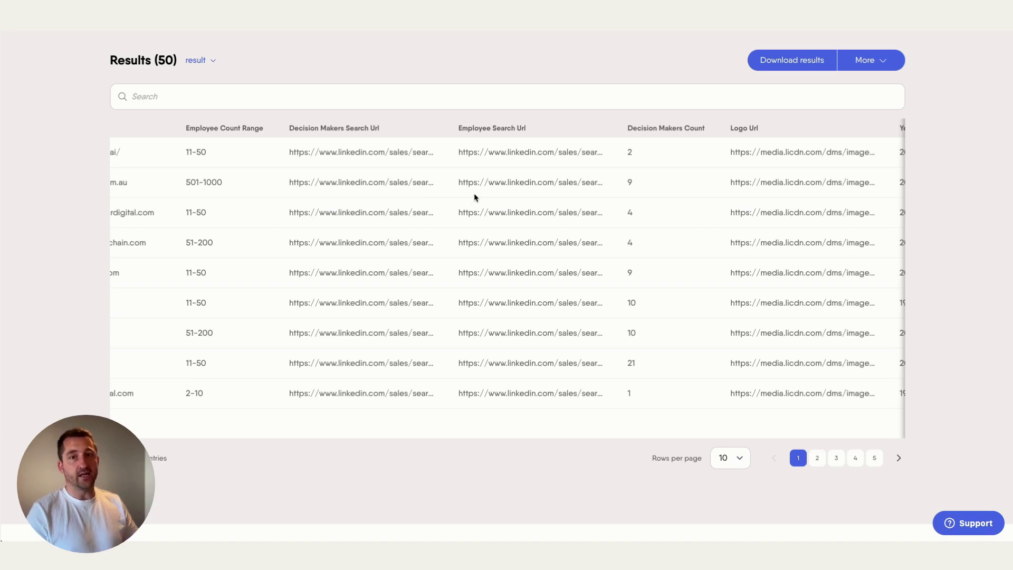
scroll(474, 198, right, 5)
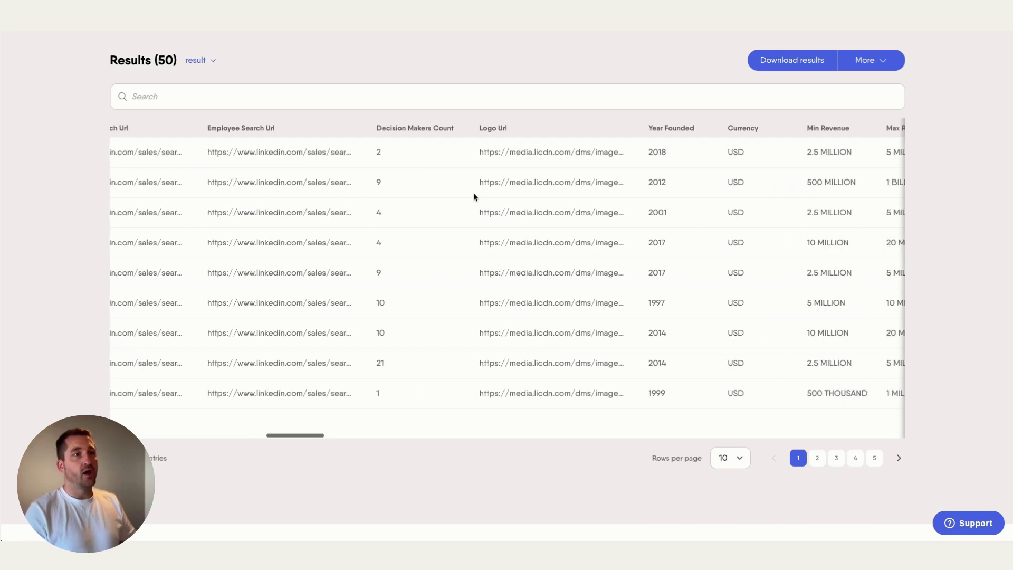
scroll(474, 197, right, 2)
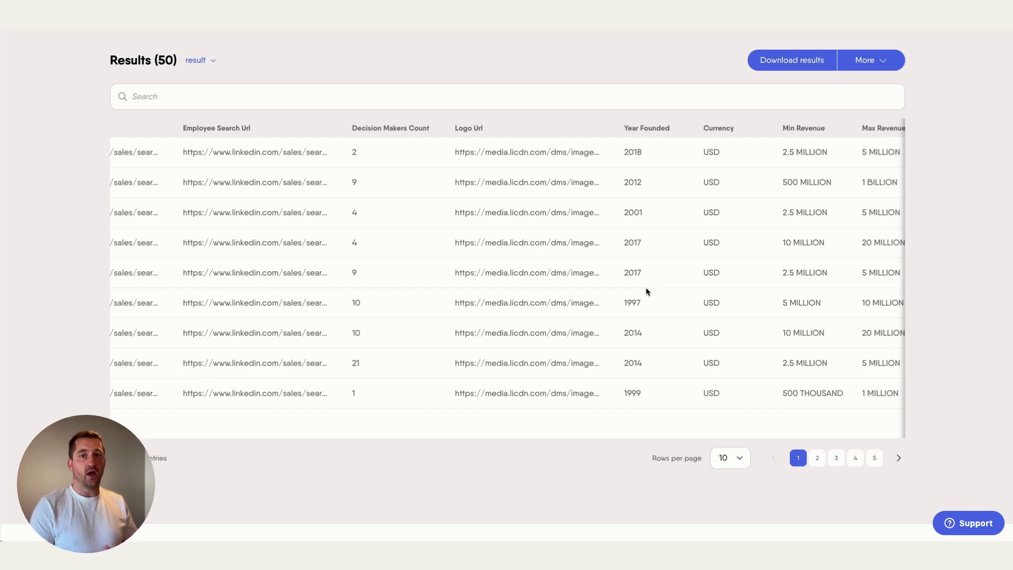
scroll(674, 275, right, 9)
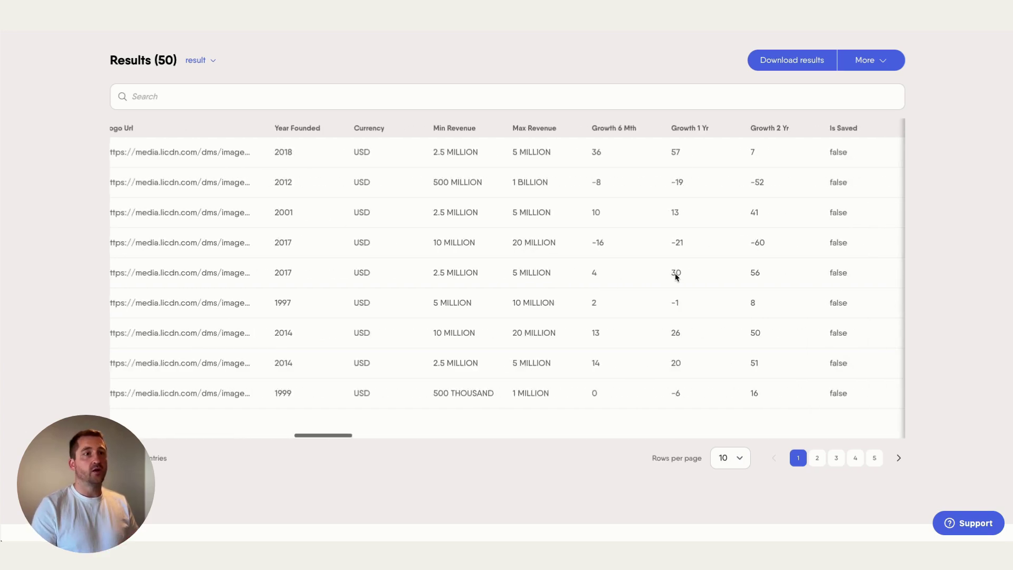
scroll(674, 274, right, 5)
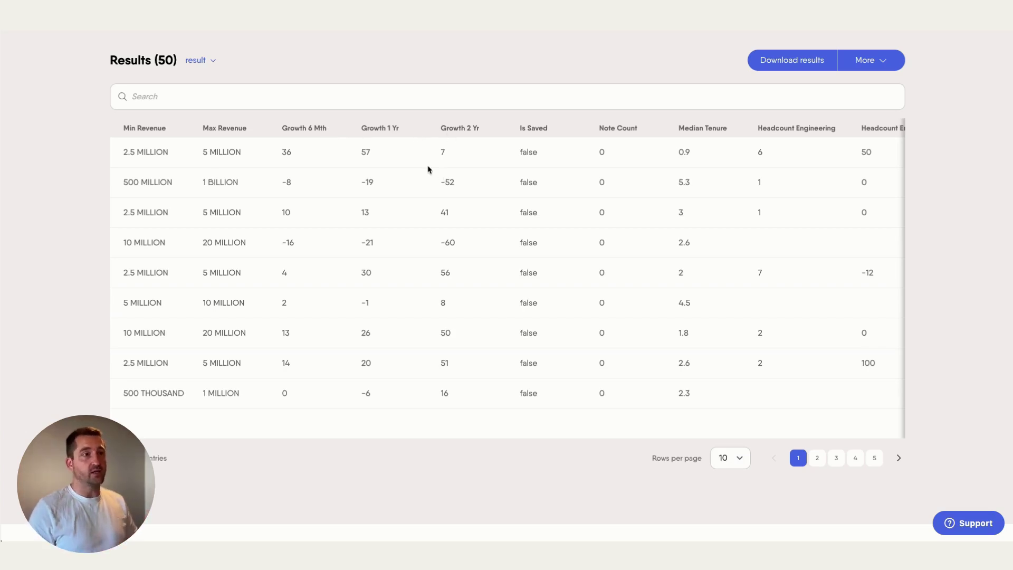
Step: Review the median tenure and the headcount and growth columns per department, and return to the revenue and overall growth columns
scroll(428, 214, right, 7)
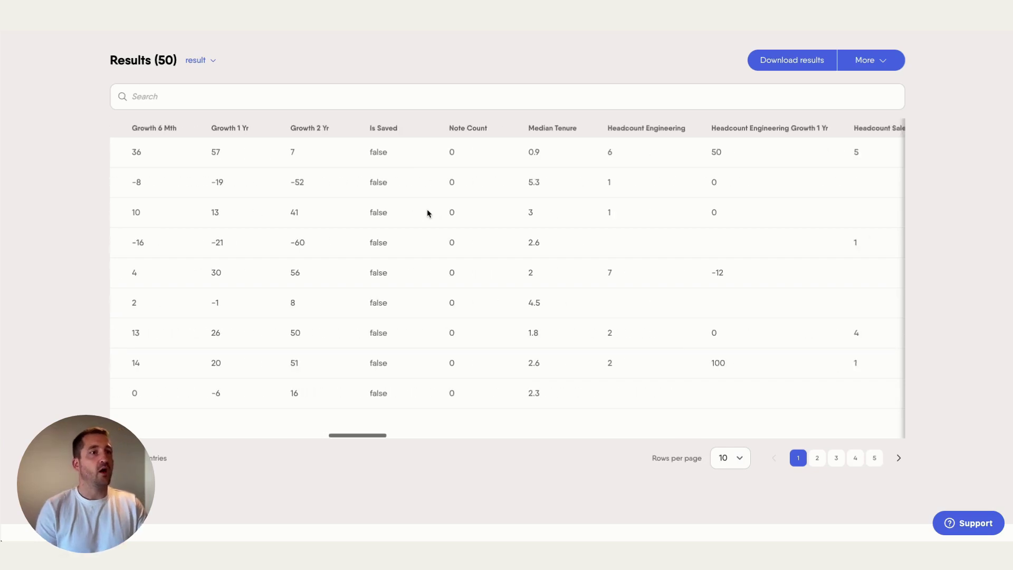
scroll(428, 212, right, 3)
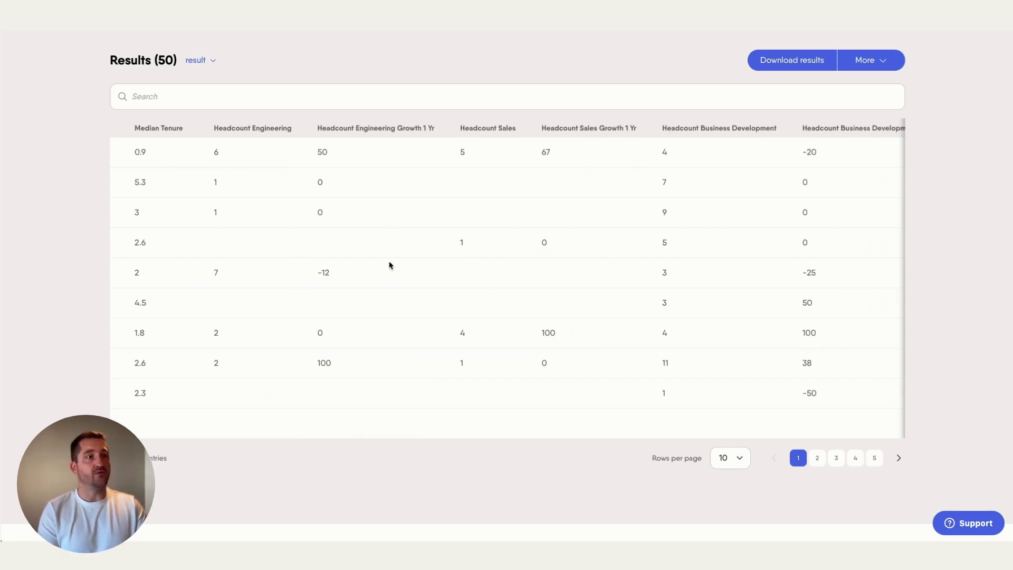
scroll(584, 212, right, 7)
scroll(584, 211, right, 15)
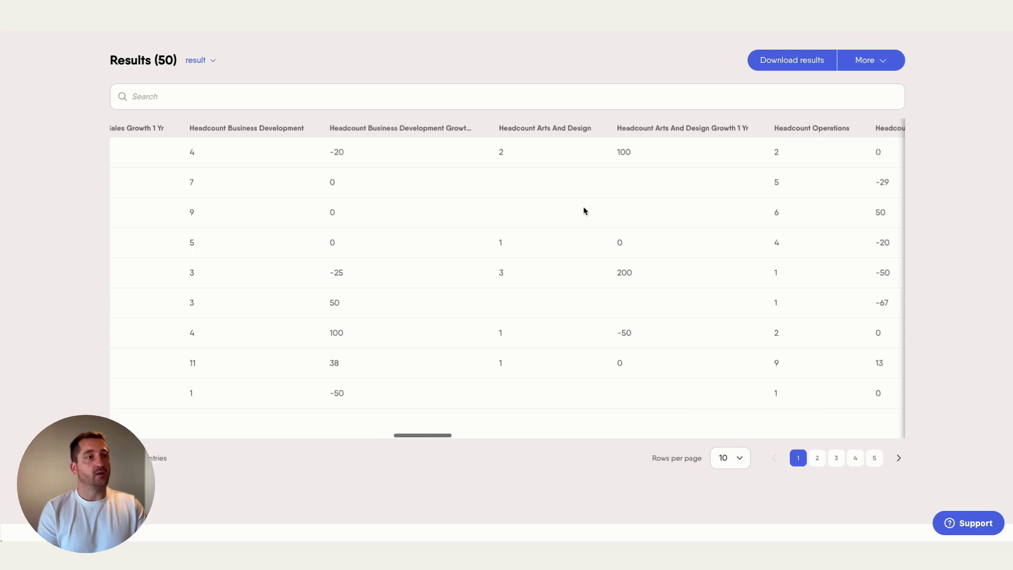
scroll(585, 211, right, 20)
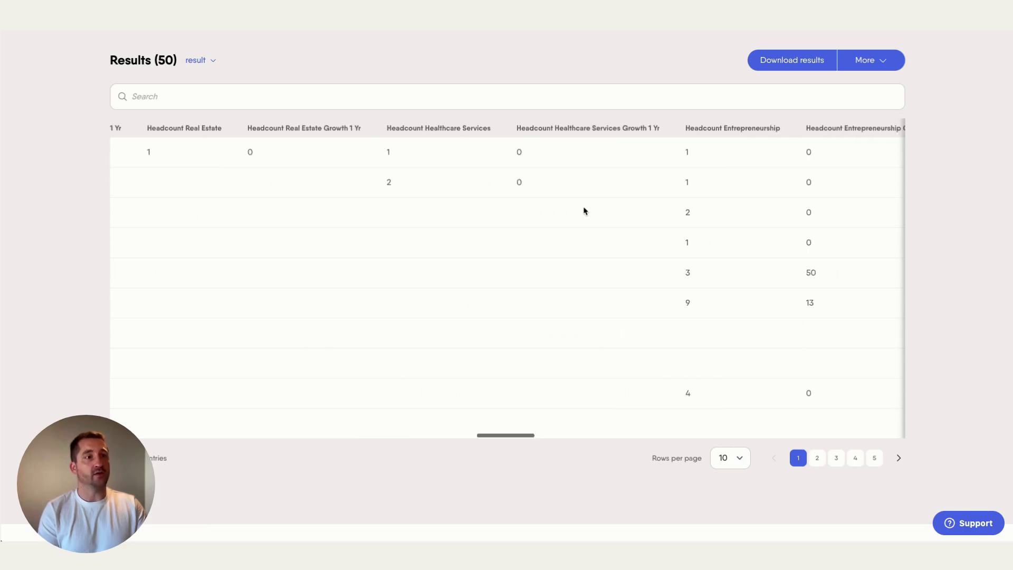
scroll(584, 211, right, 1)
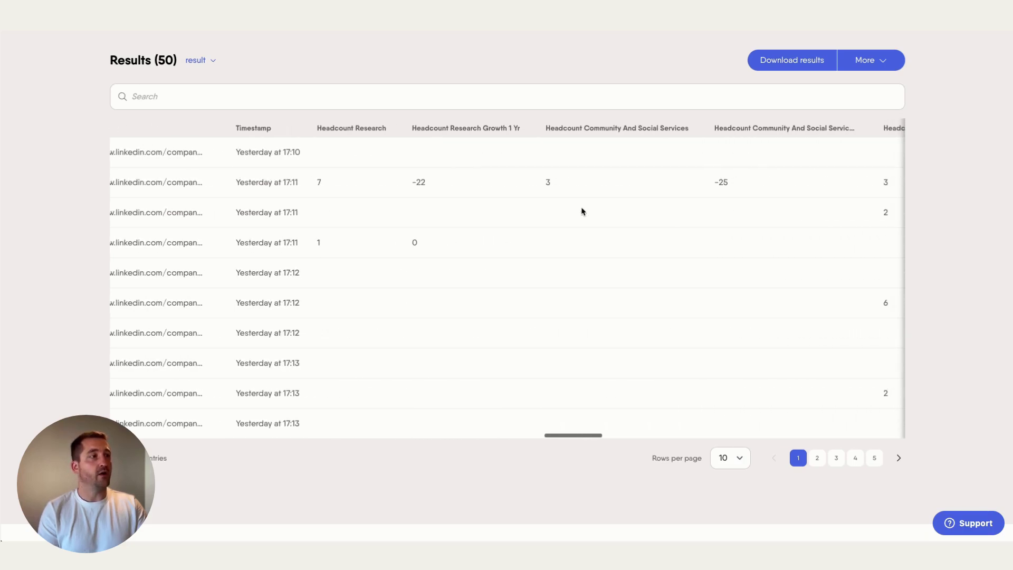
scroll(584, 211, right, 10)
scroll(583, 211, right, 10)
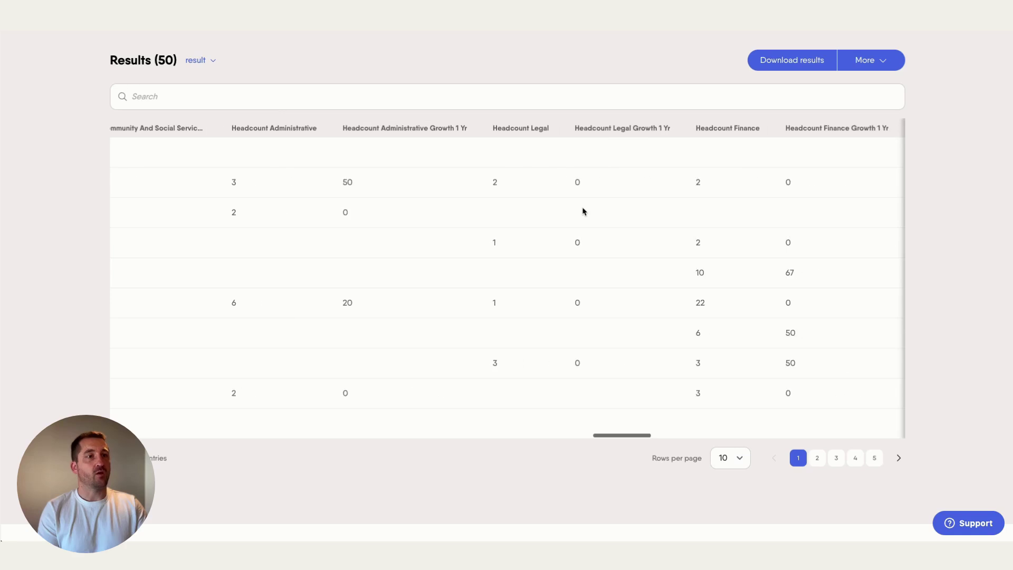
scroll(584, 211, left, 15)
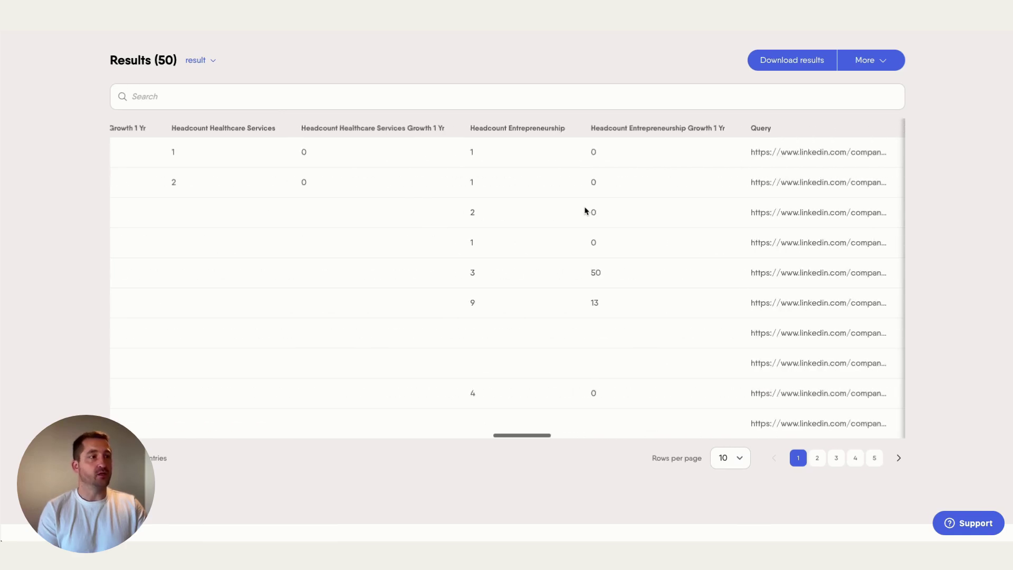
scroll(585, 211, left, 15)
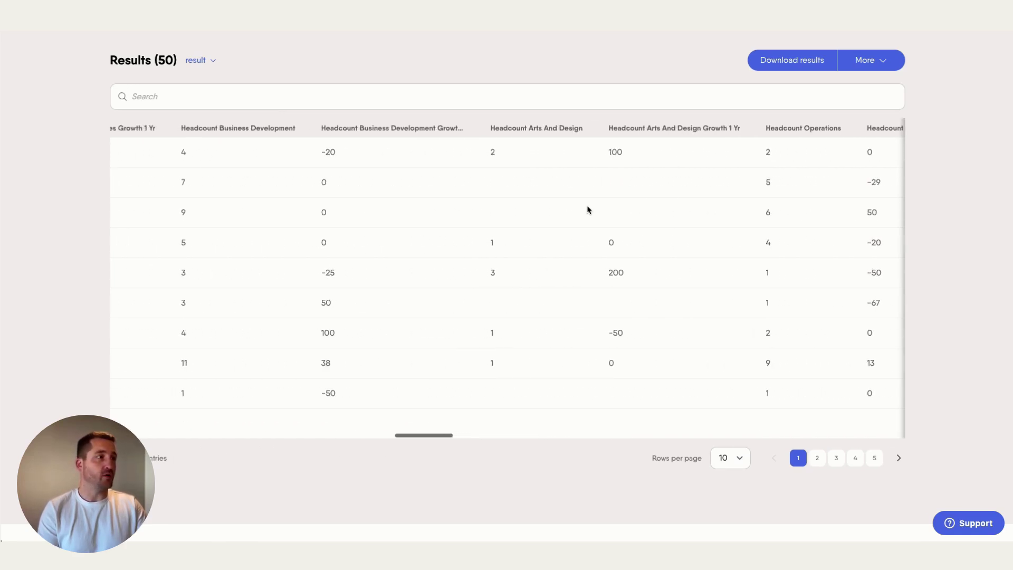
scroll(581, 216, left, 2)
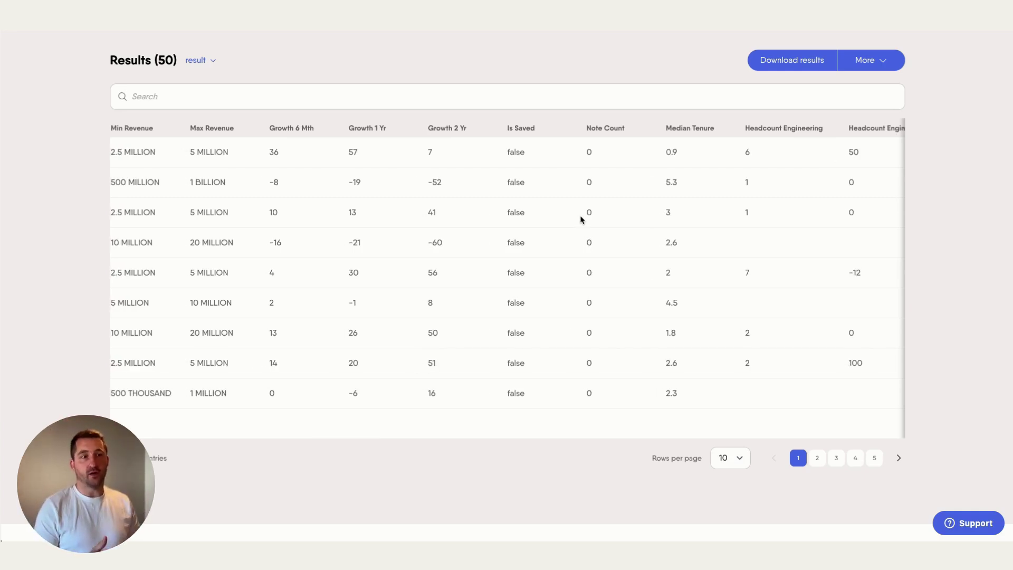
scroll(551, 215, left, 10)
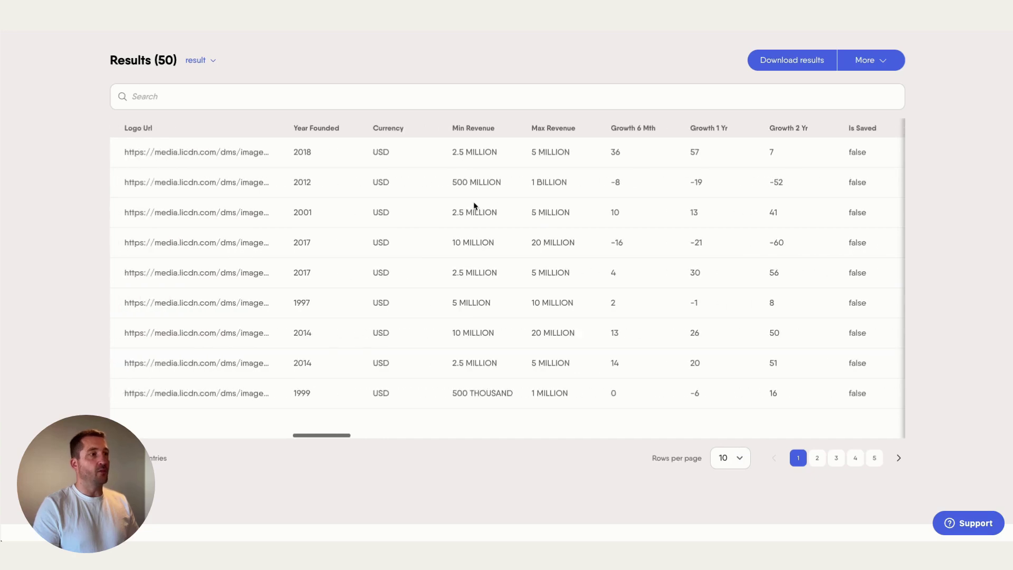
scroll(474, 206, left, 3)
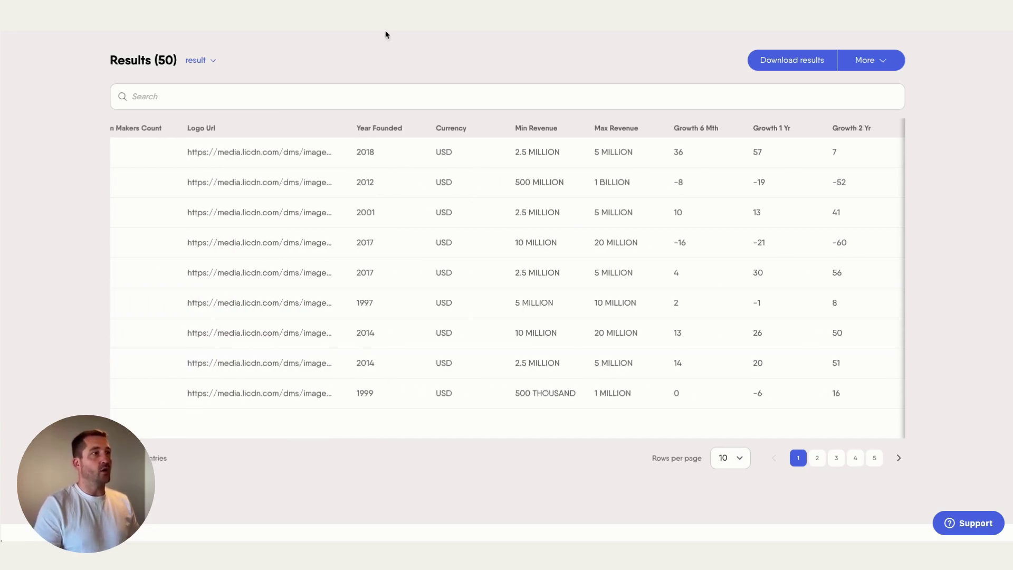
Step: In the Google Sheets file Recently Funded Startups Example, inspect the IMPORTDATA query formula in A1 and the yearFounded column it filters
scroll(344, 161, up, 7)
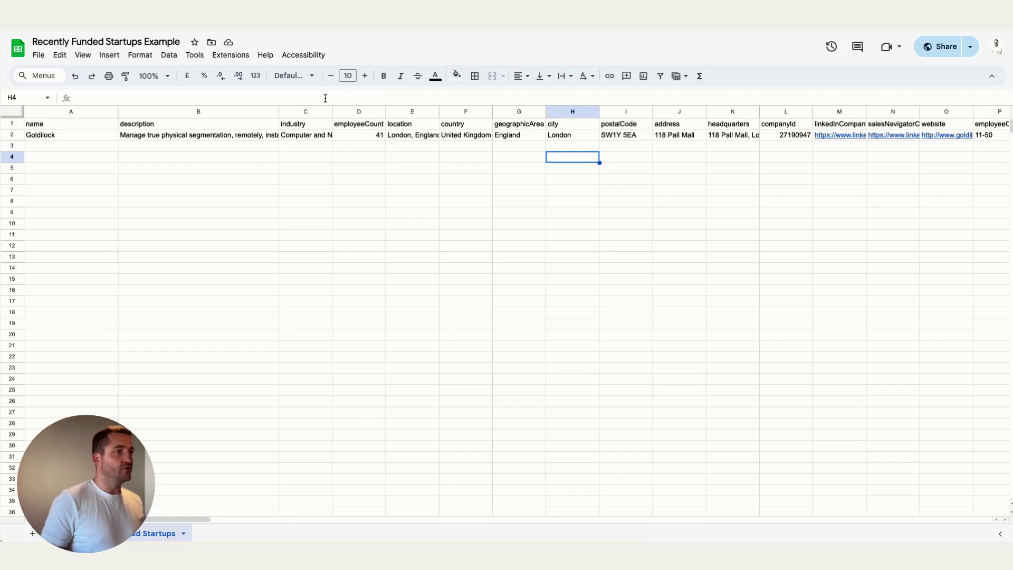
click(50, 123)
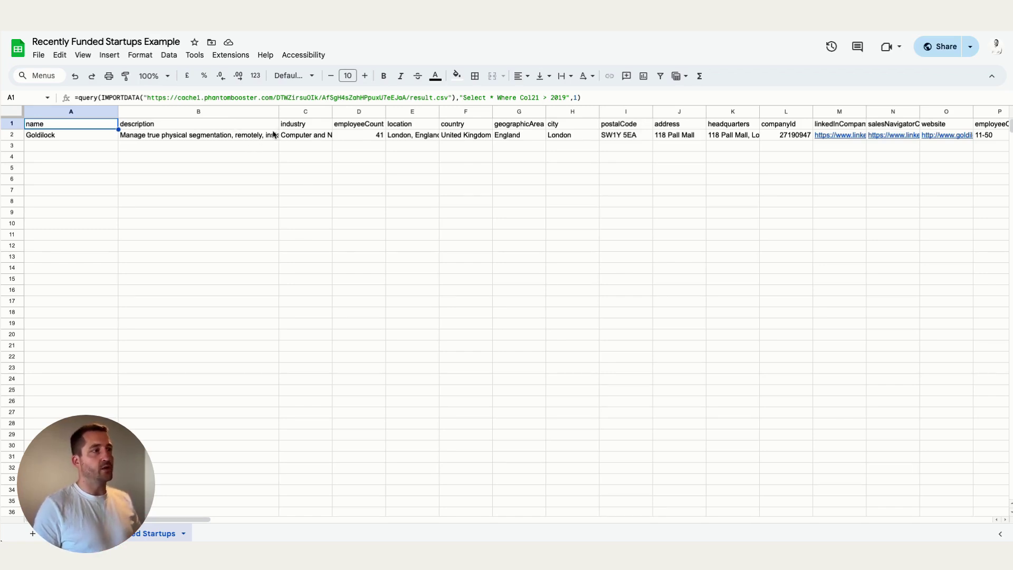
scroll(397, 135, right, 5)
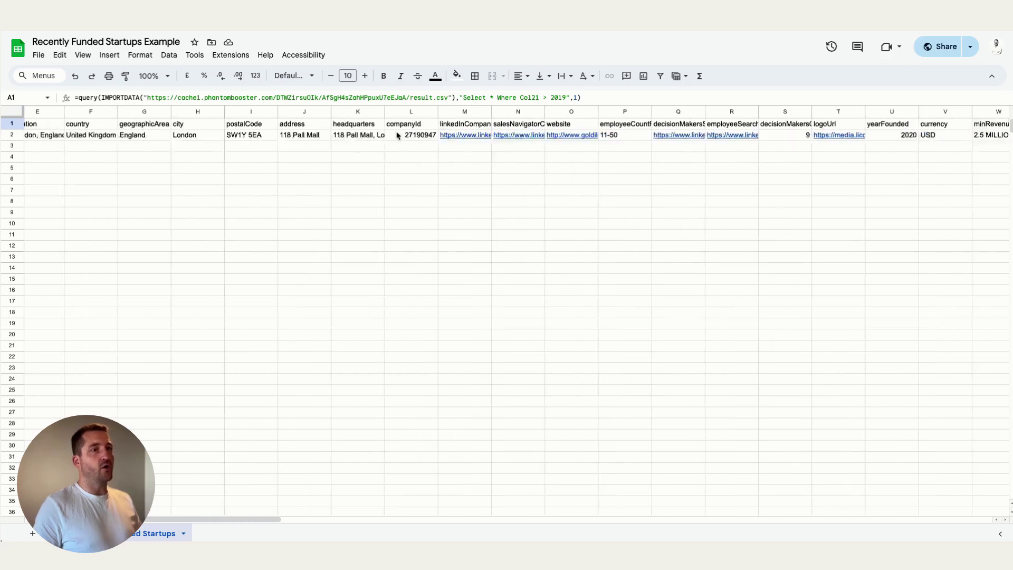
scroll(397, 135, right, 6)
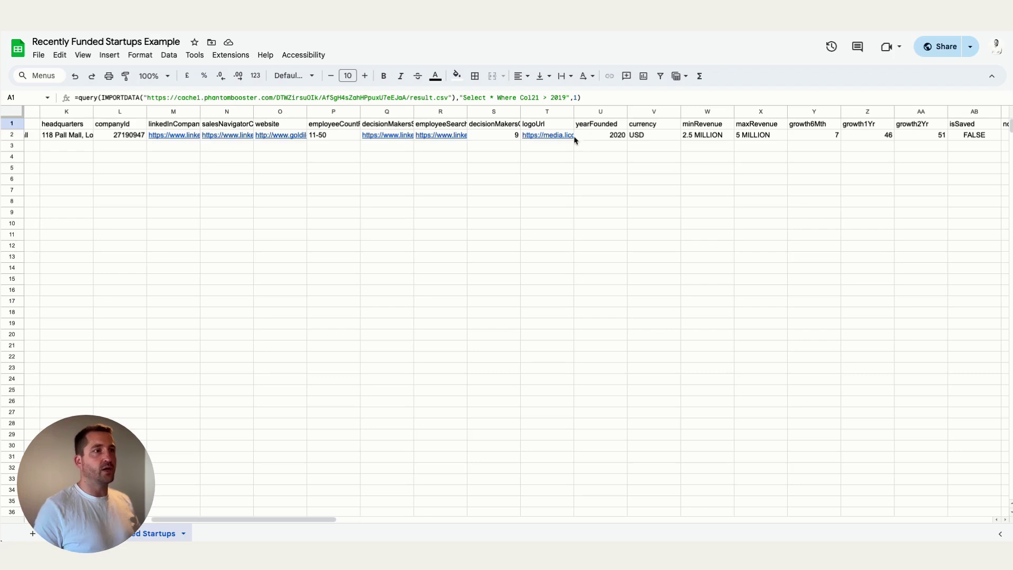
scroll(578, 137, left, 10)
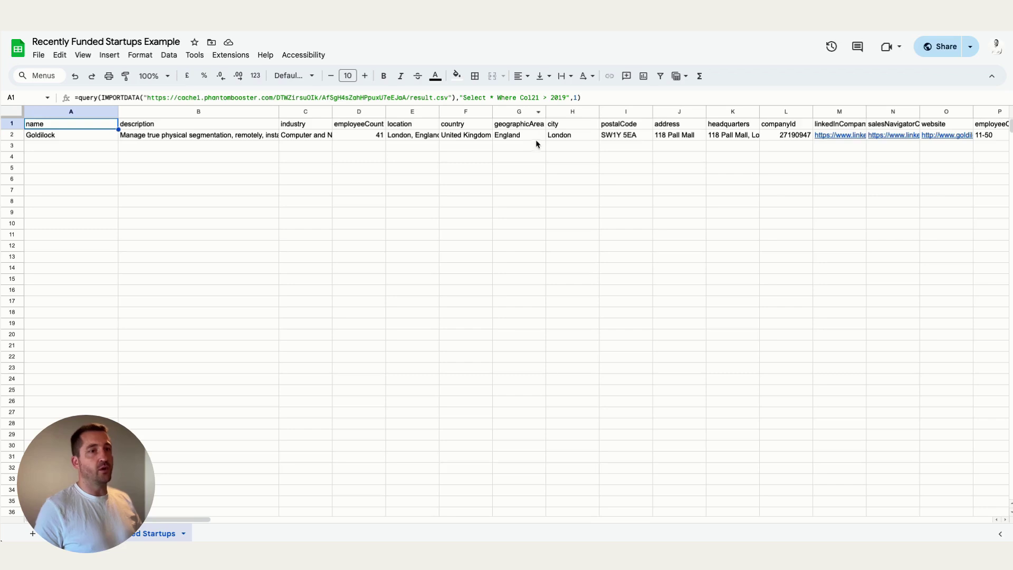
scroll(537, 144, right, 5)
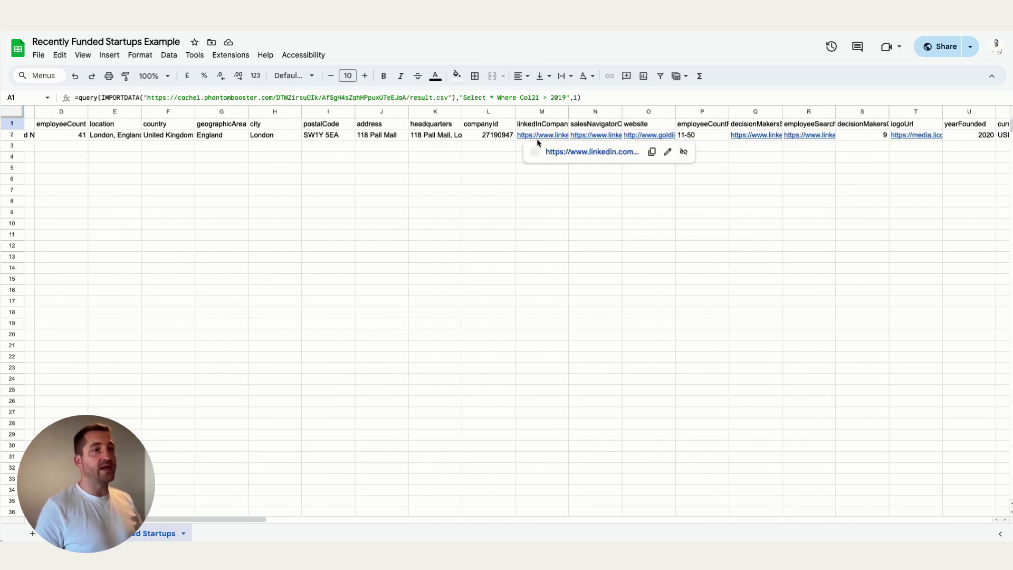
scroll(537, 142, right, 3)
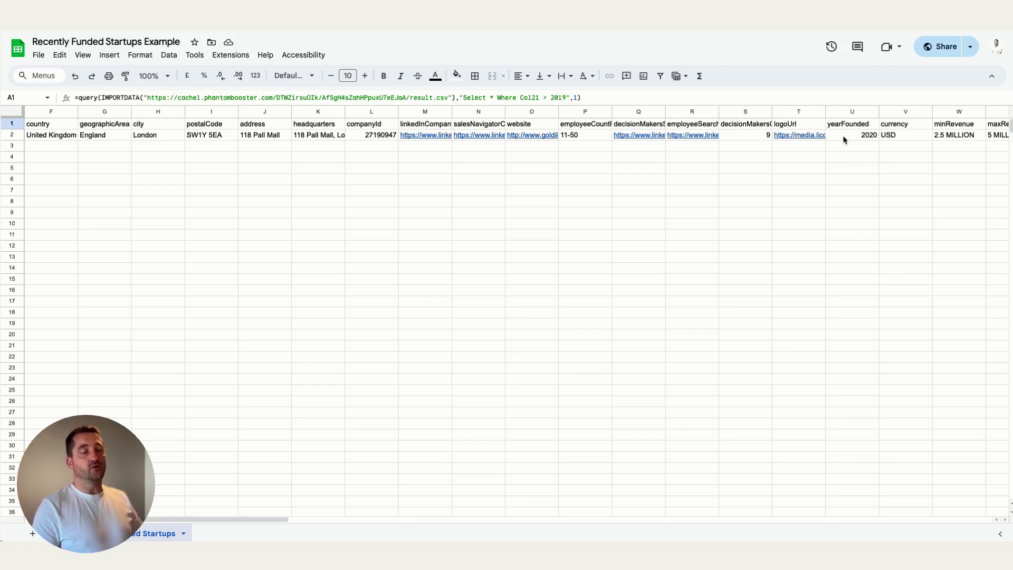
Step: Locate the decisionMakersSearchUrl column in the sheet and widen it so its full header shows
scroll(844, 139, left, 6)
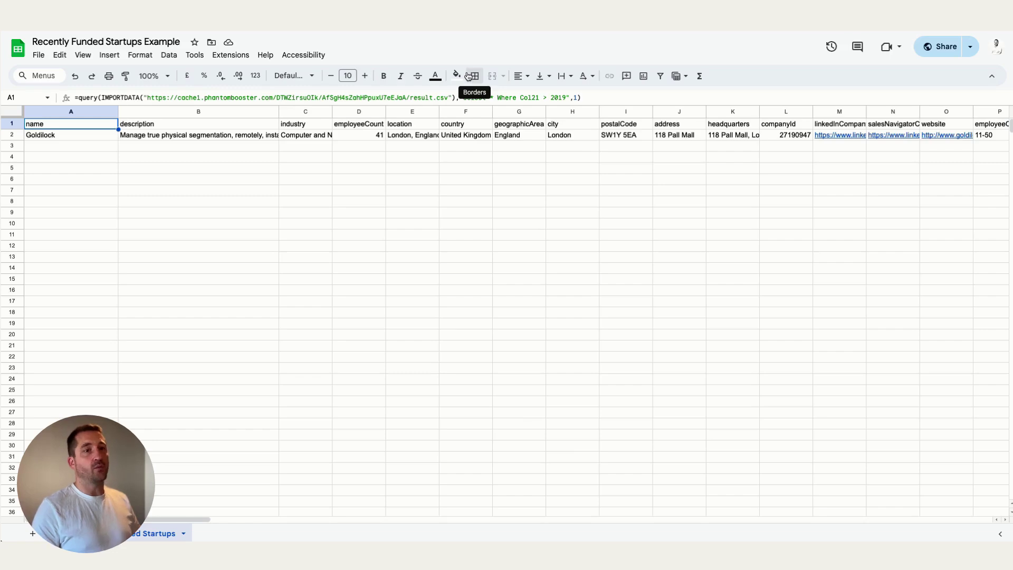
scroll(733, 152, right, 4)
scroll(734, 152, right, 7)
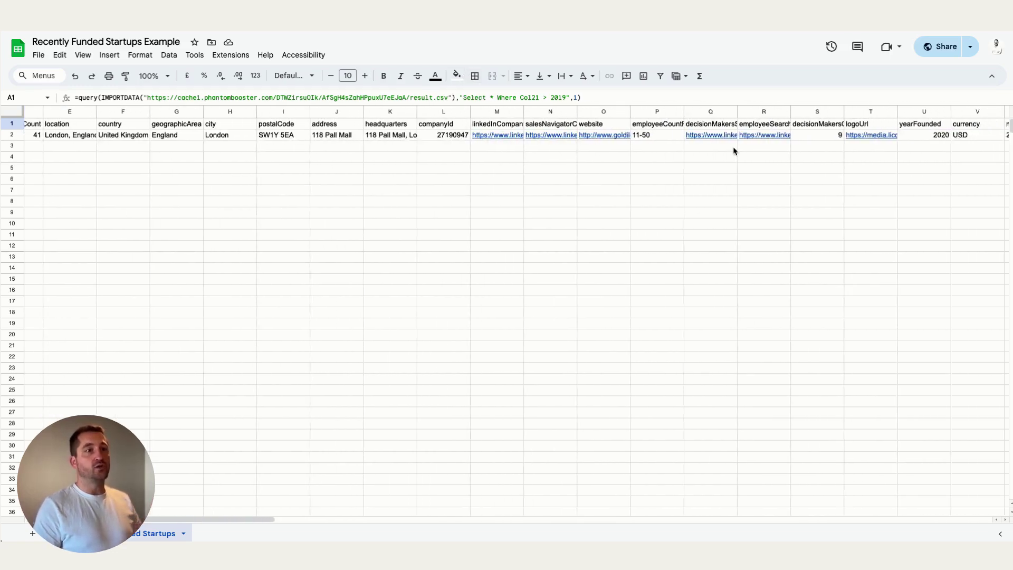
click(682, 130)
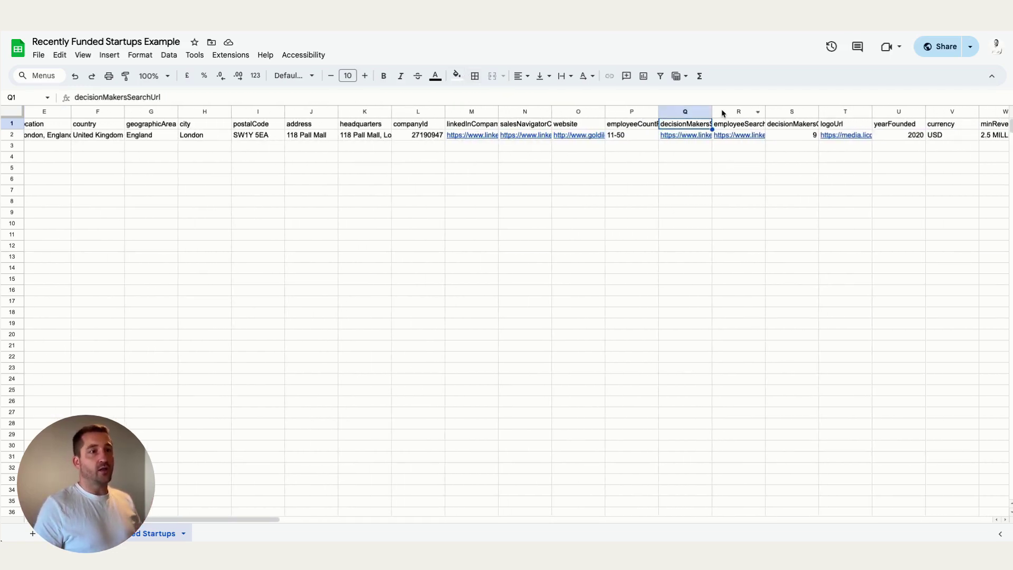
drag(712, 112, 761, 112)
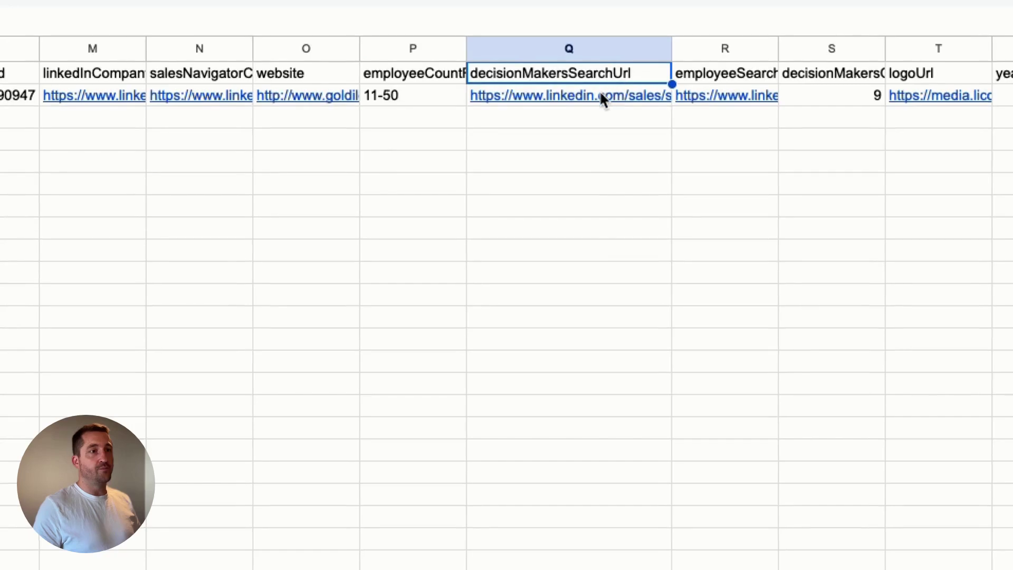
click(604, 97)
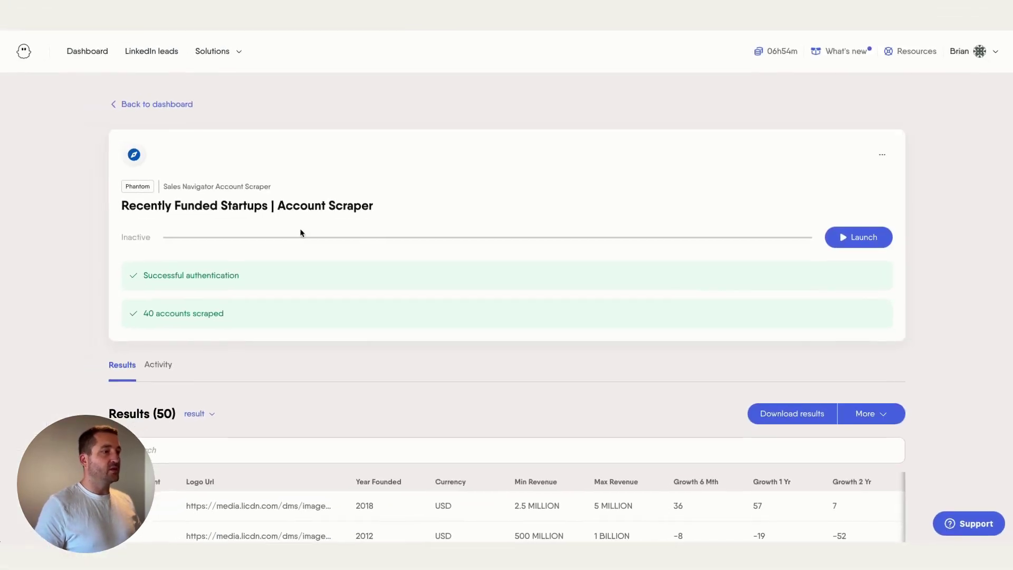
Step: Switch to PhantomBuster and open the setup of the Recently Funded Startups | Decision Makers search export from the dashboard
click(119, 104)
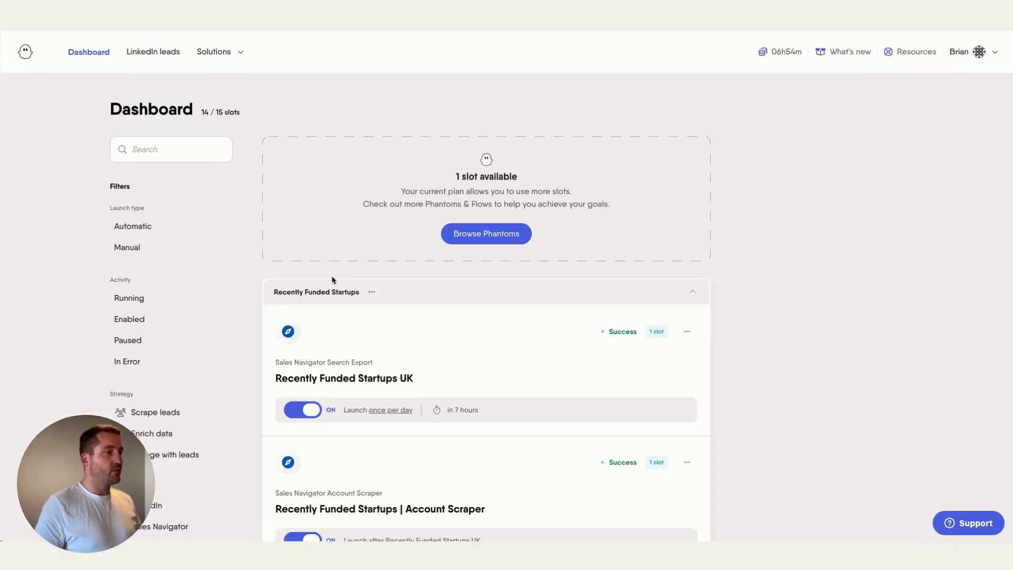
scroll(333, 280, down, 6)
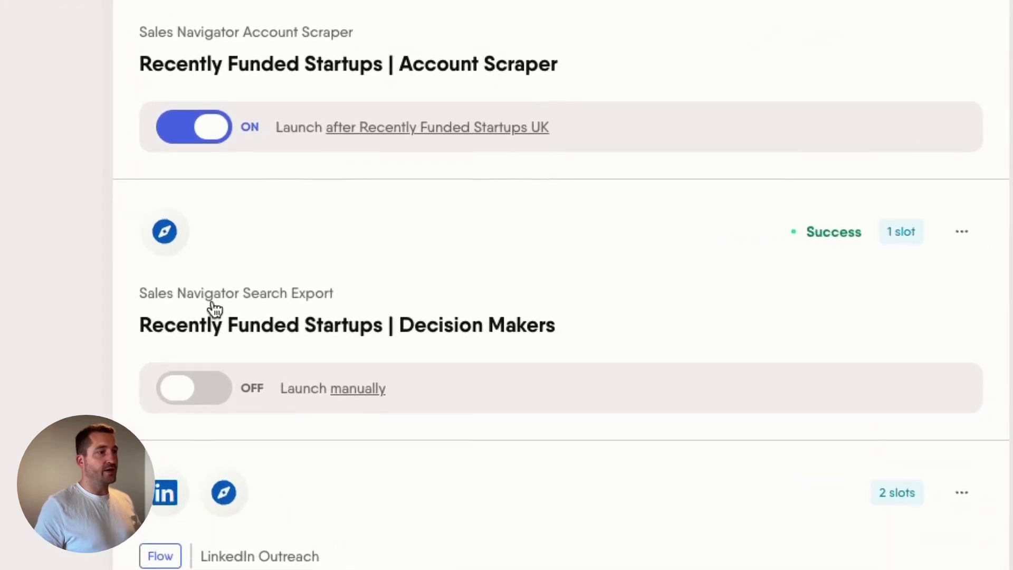
scroll(312, 324, down, 10)
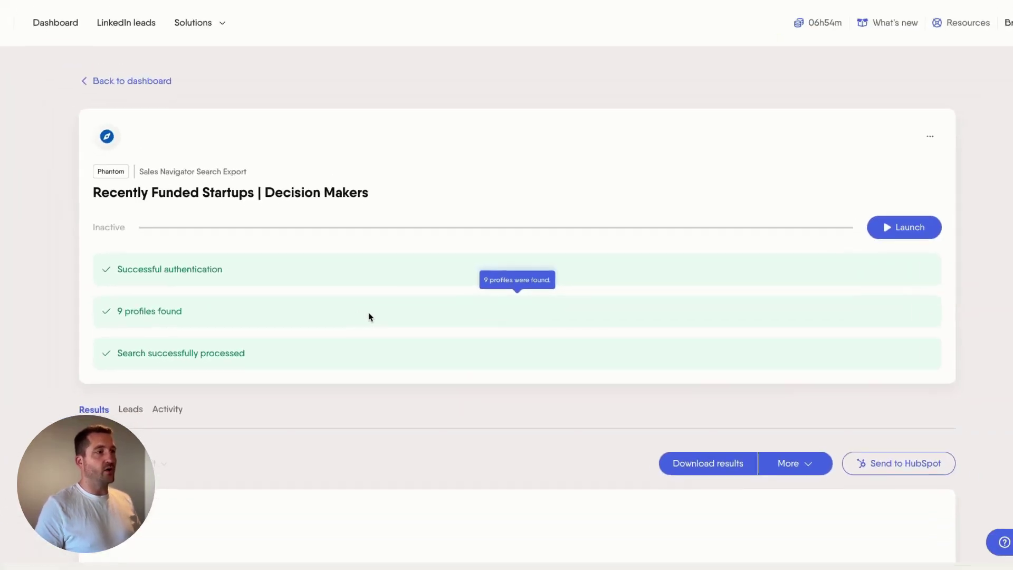
click(879, 156)
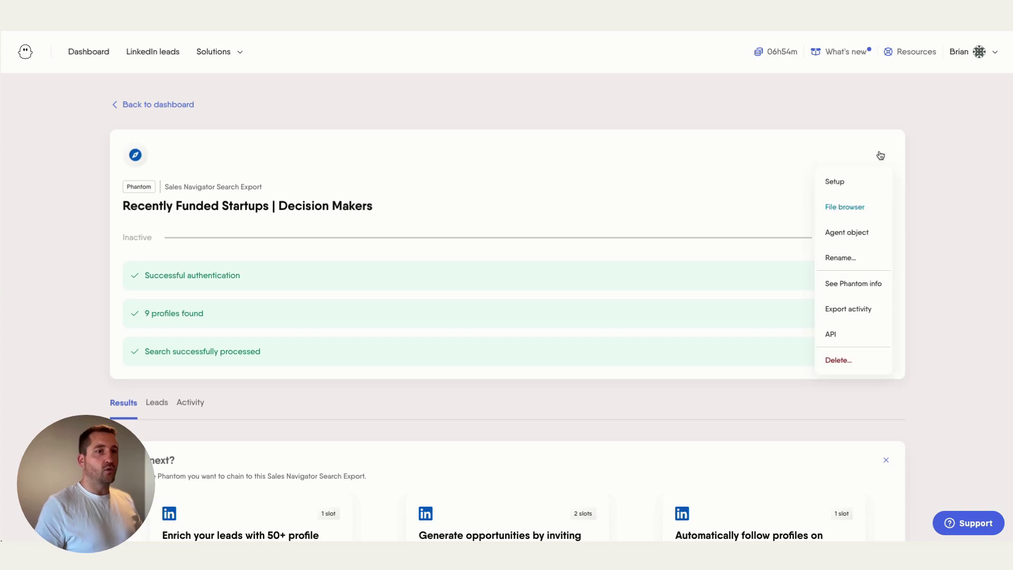
click(860, 180)
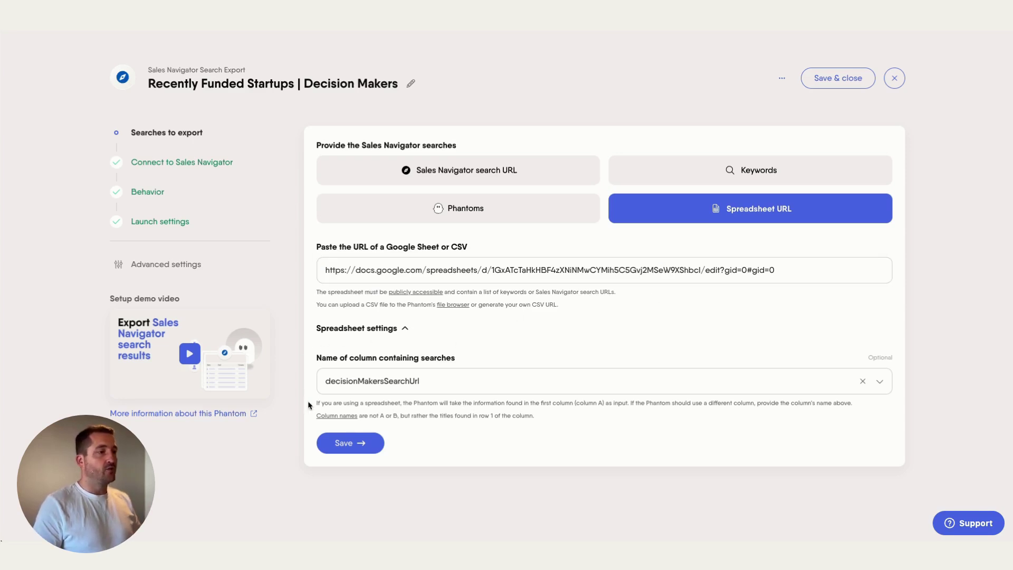
Step: Use decisionMakersSearchUrl as the name of the spreadsheet column containing searches and save the searches to export
click(320, 369)
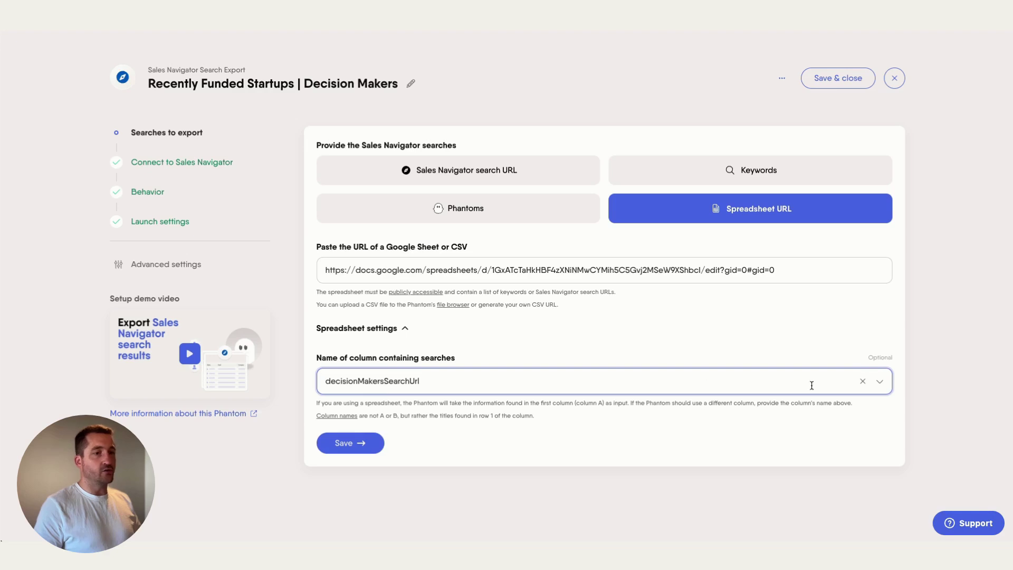
click(881, 383)
click(882, 384)
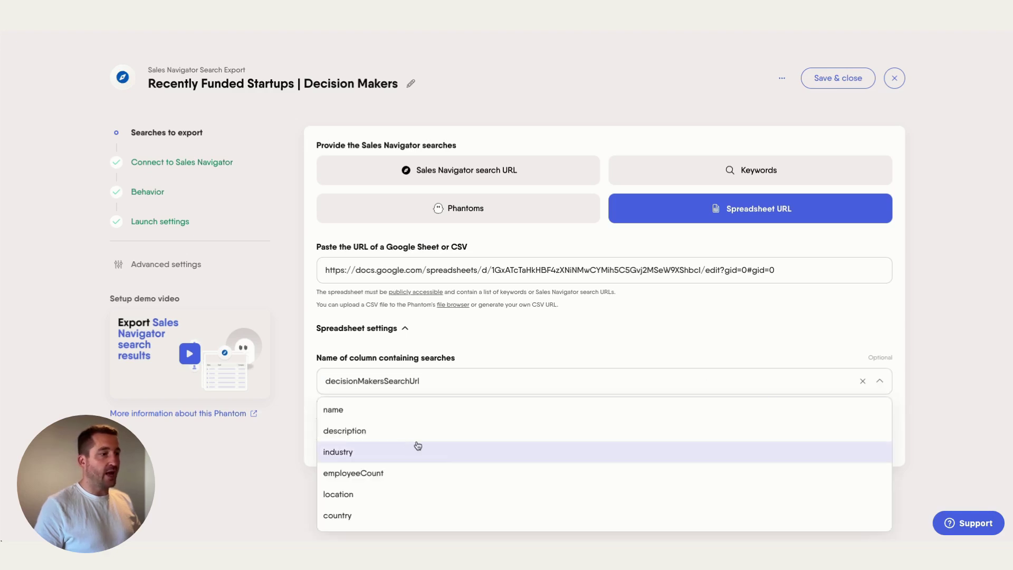
scroll(409, 446, down, 4)
scroll(408, 446, down, 4)
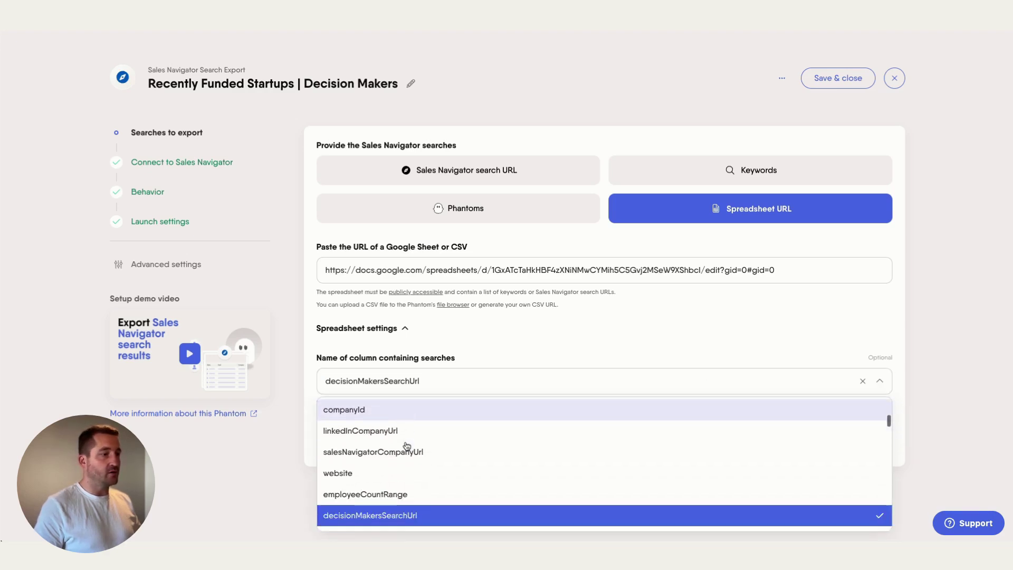
click(406, 463)
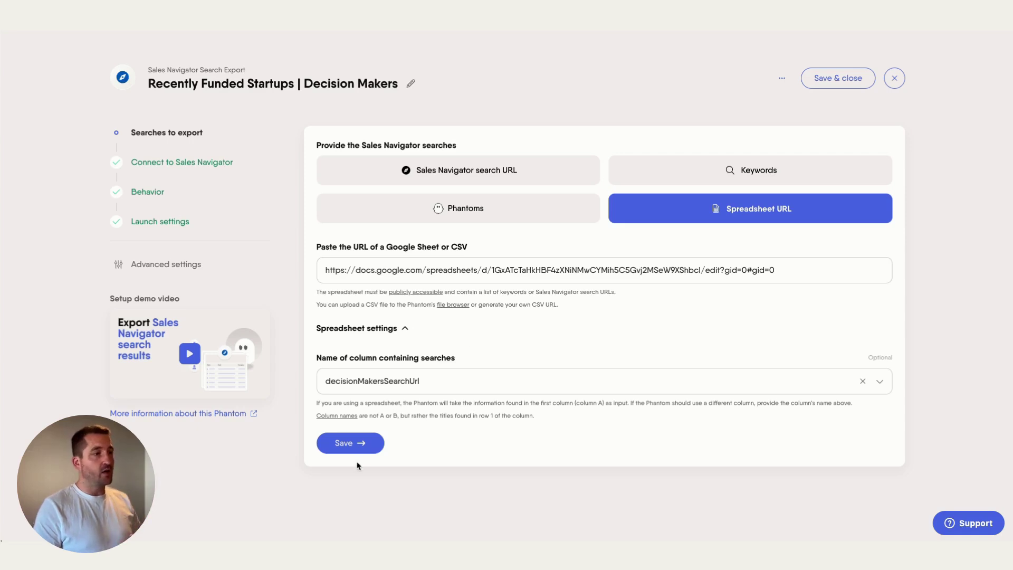
click(357, 444)
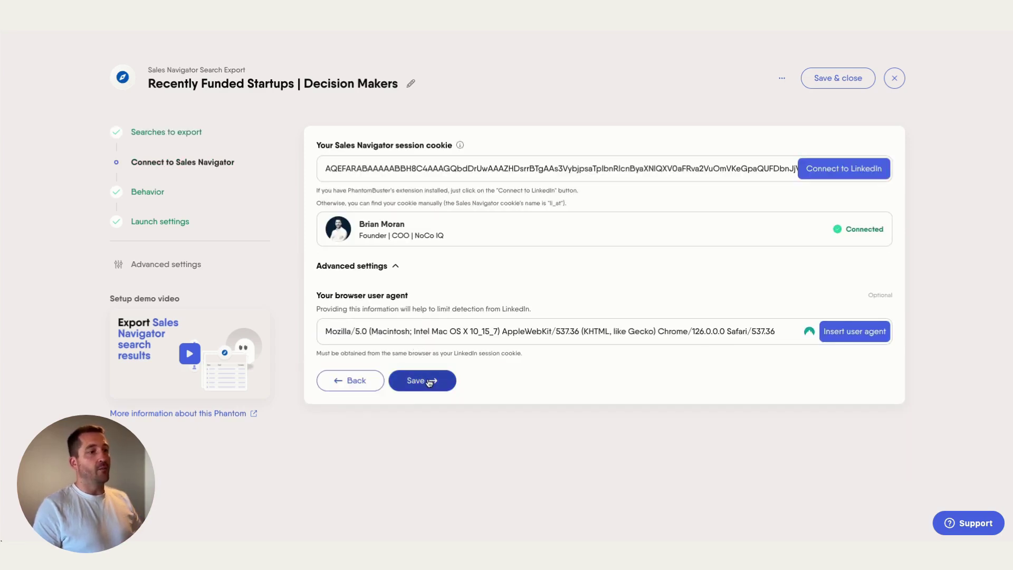
Step: Keep the Sales Navigator connection, check the export limits and advanced behavior settings, and save the Behavior section
click(423, 380)
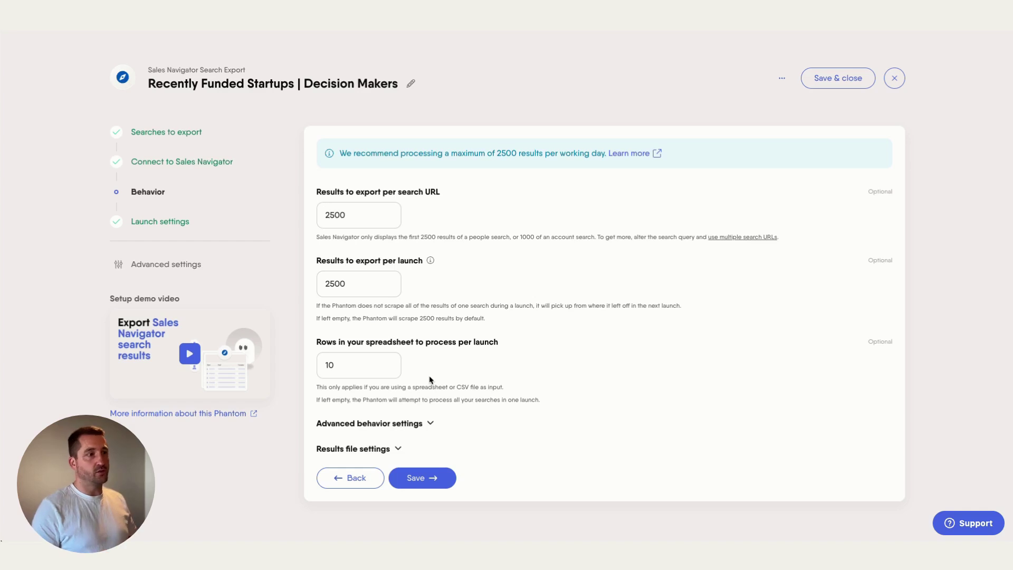
click(357, 217)
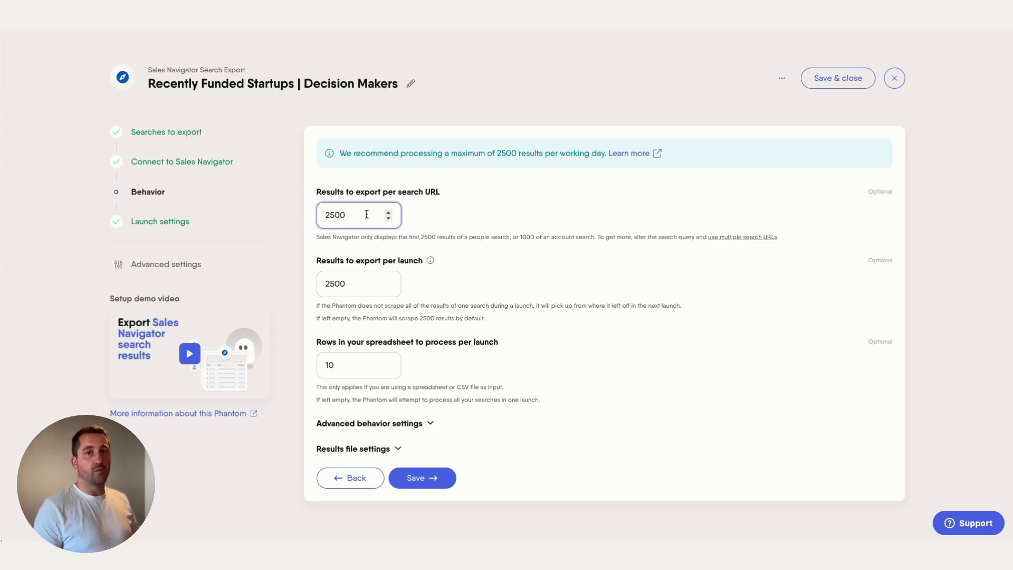
click(358, 264)
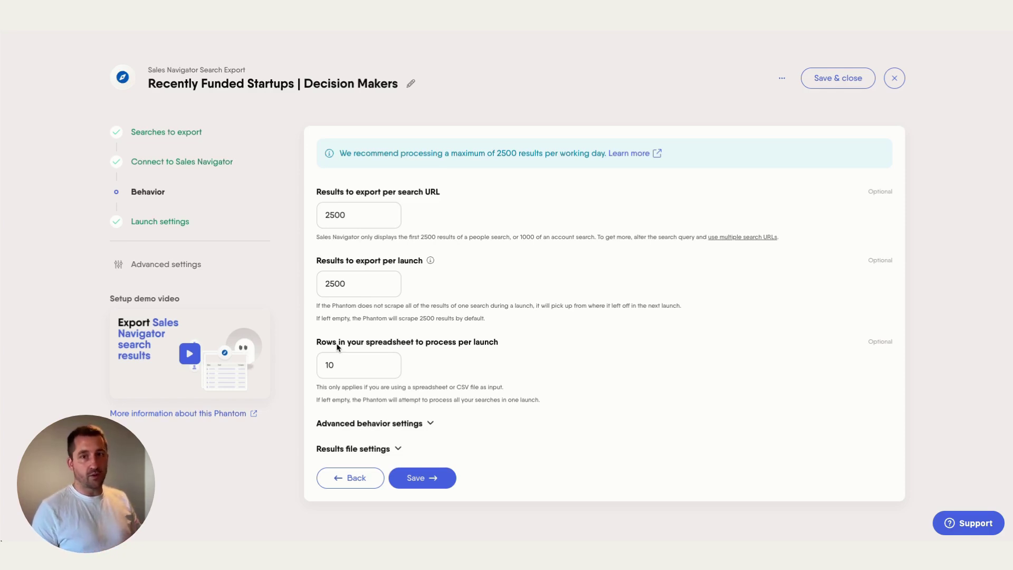
click(430, 421)
scroll(430, 416, down, 2)
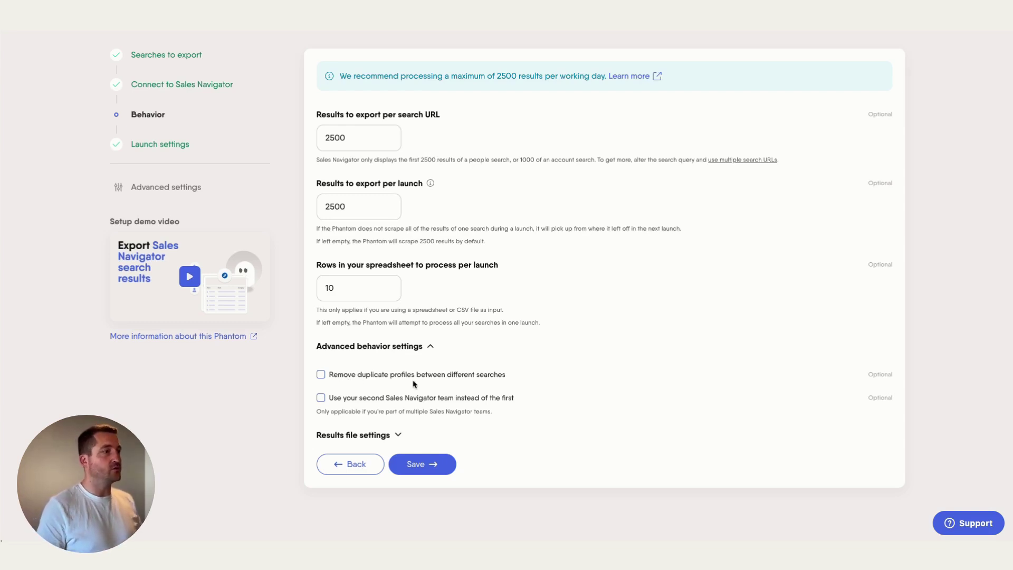
click(433, 464)
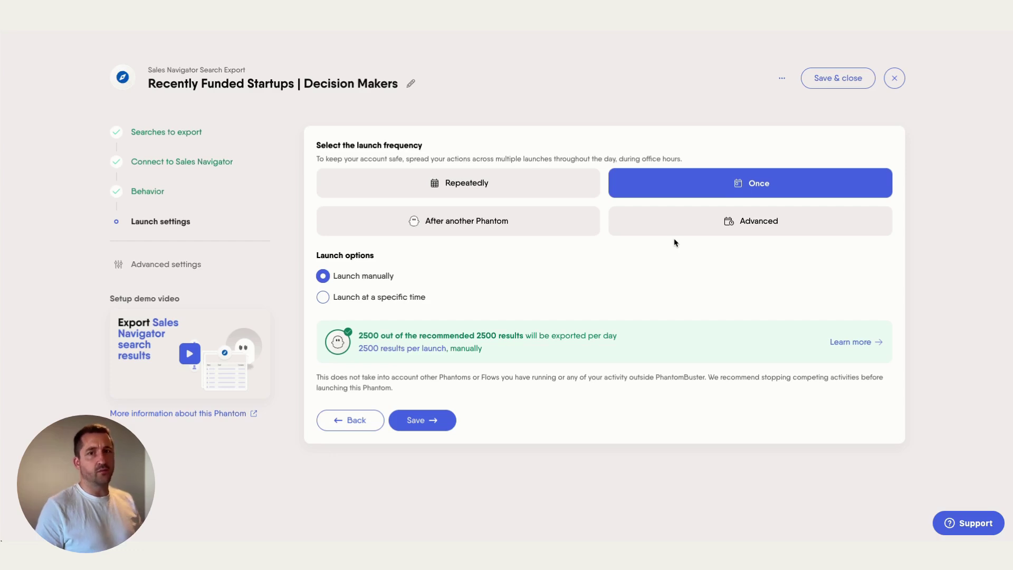
Step: Compare the launch frequency options, set the Phantom to launch after Recently Funded Startups | Account Scraper, and save
click(527, 230)
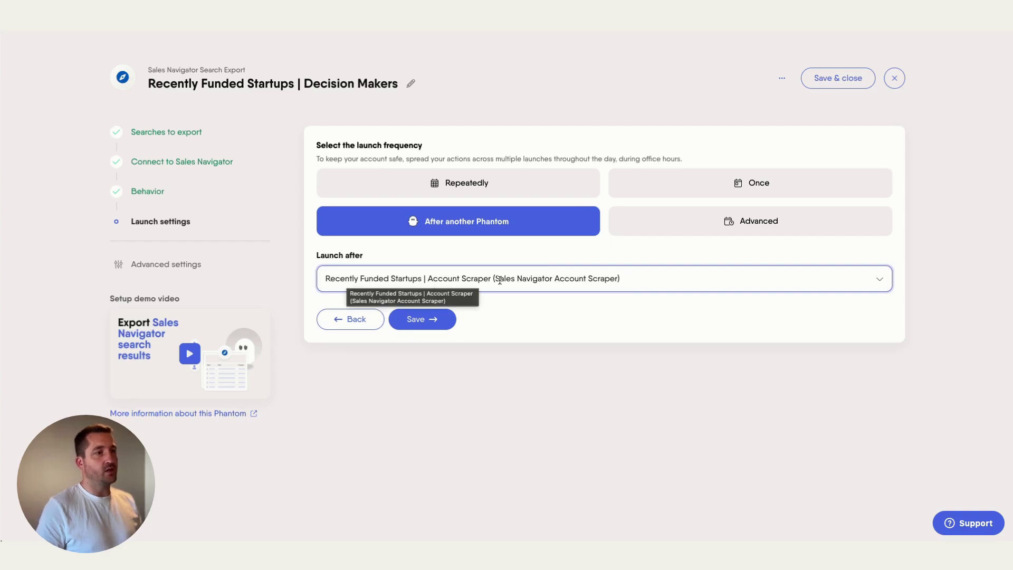
click(496, 188)
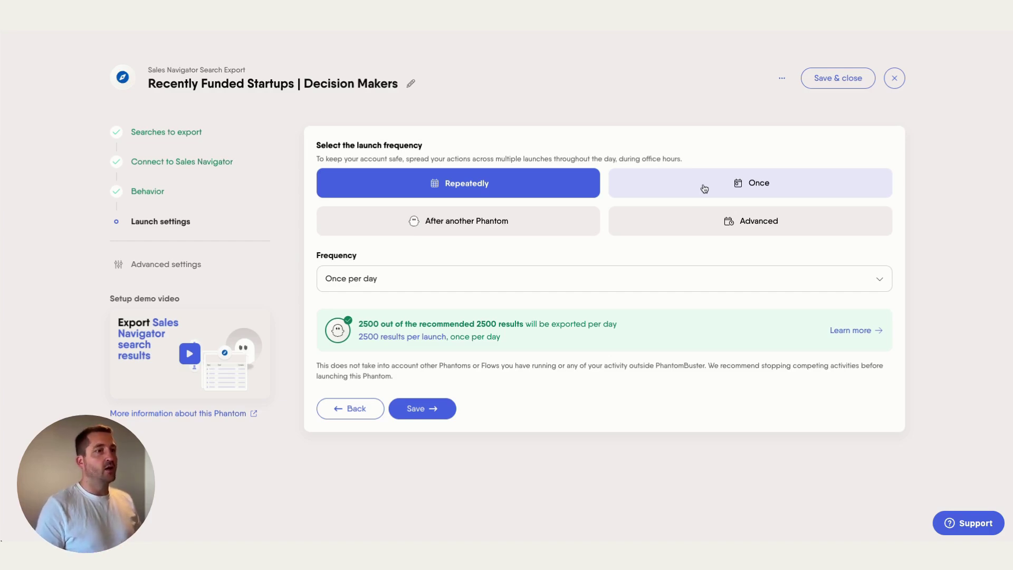
click(716, 222)
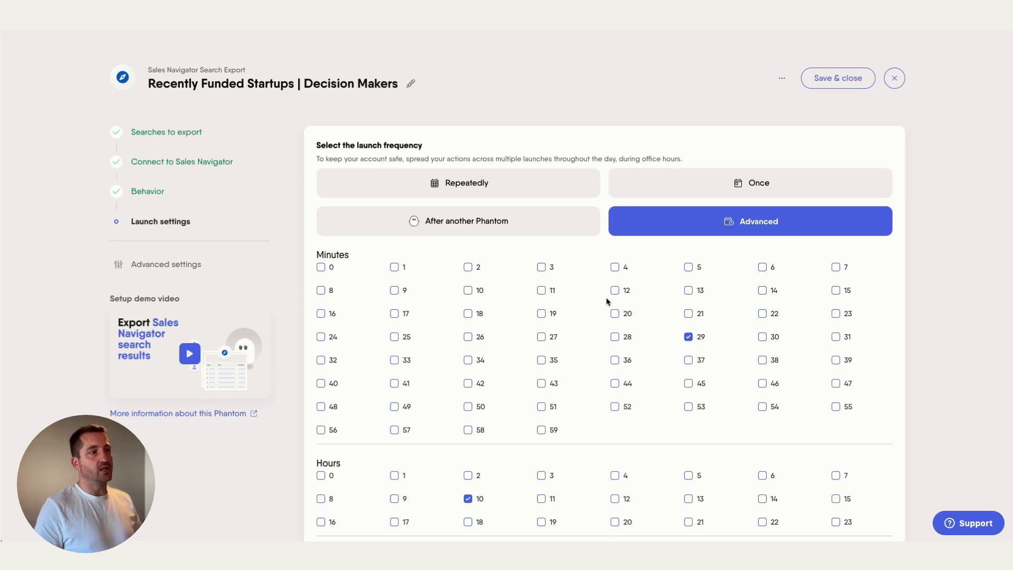
scroll(602, 299, down, 2)
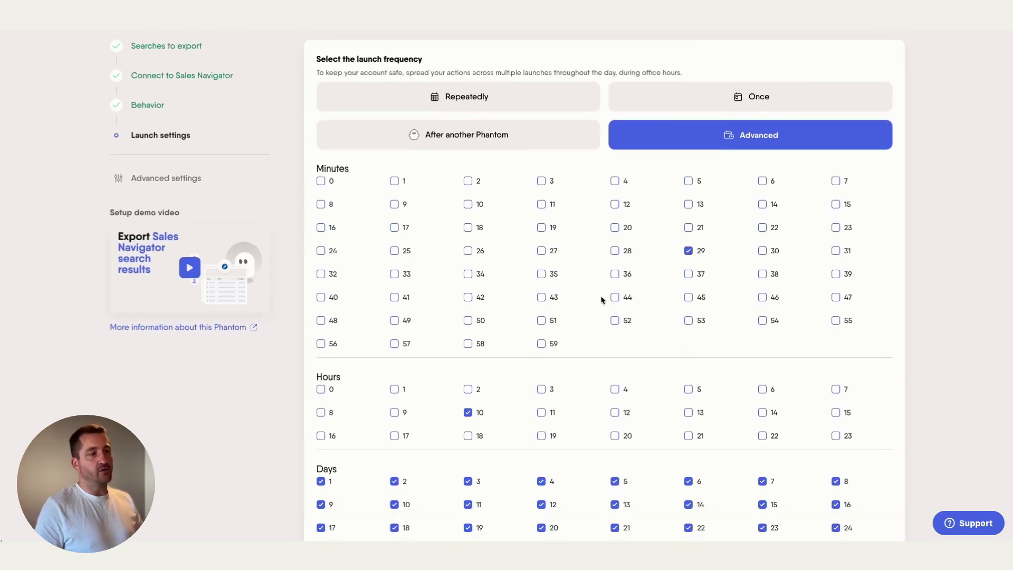
scroll(602, 299, down, 2)
scroll(602, 298, down, 2)
scroll(601, 299, up, 6)
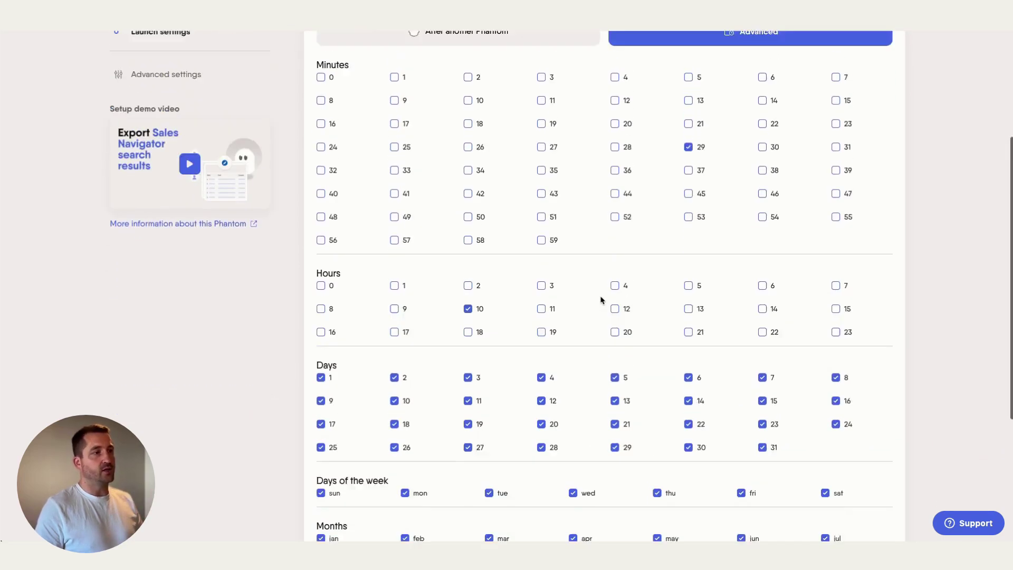
click(446, 215)
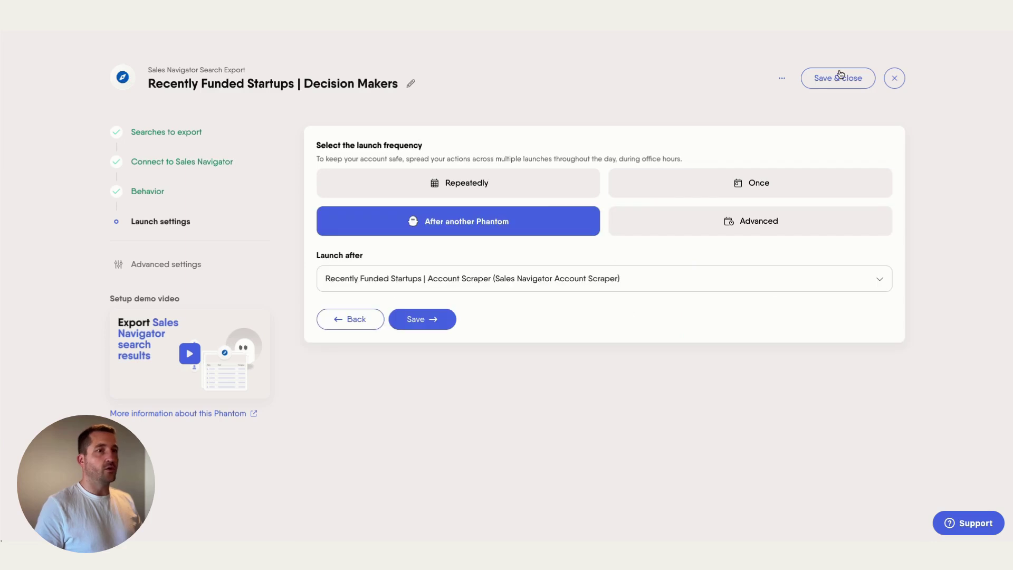
click(433, 319)
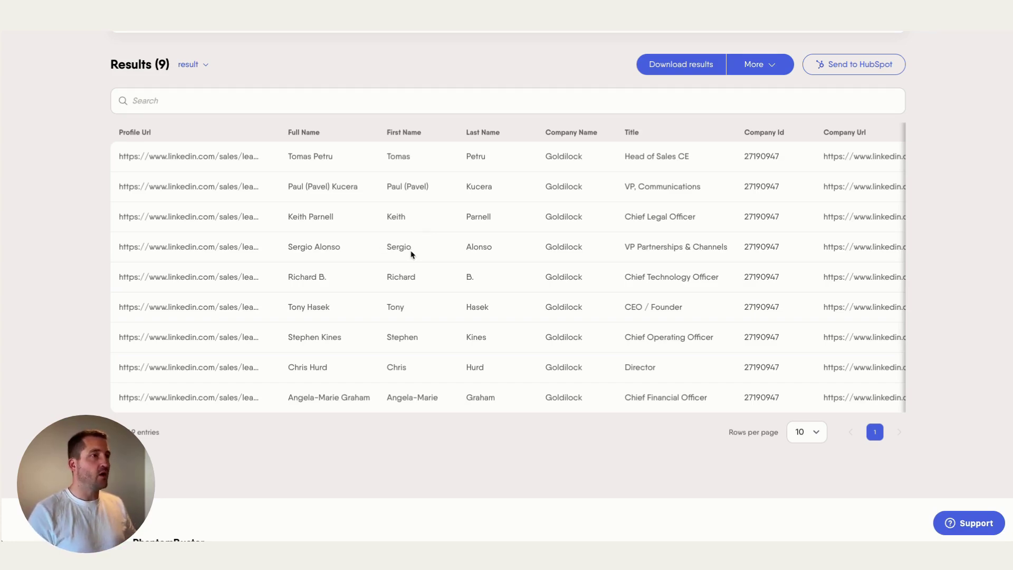
Step: Review the Decision Makers results, from names, titles and company URLs to industry, location, duration in role and past experience
scroll(491, 274, right, 5)
scroll(489, 273, right, 5)
scroll(487, 272, left, 10)
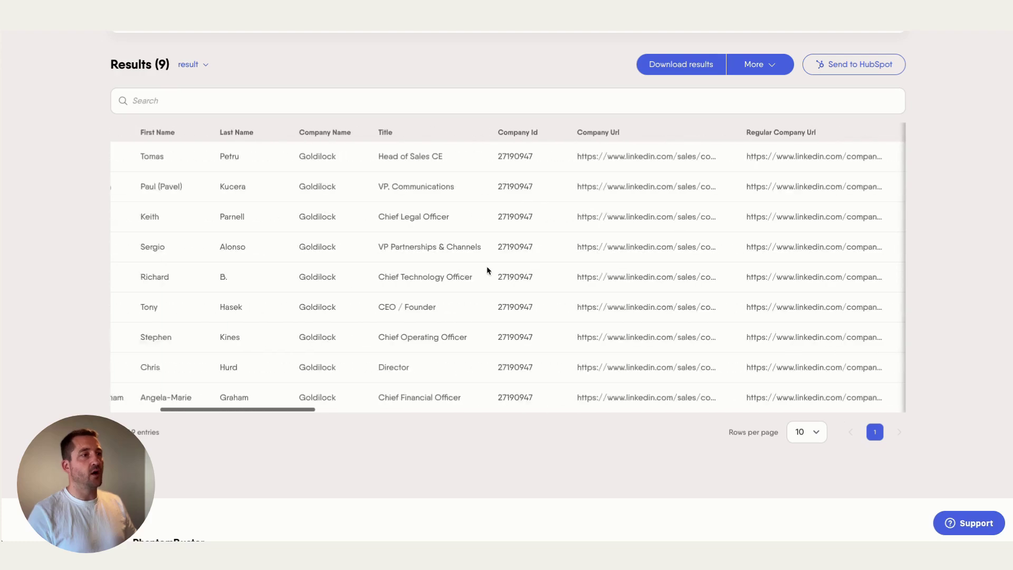
scroll(570, 261, right, 5)
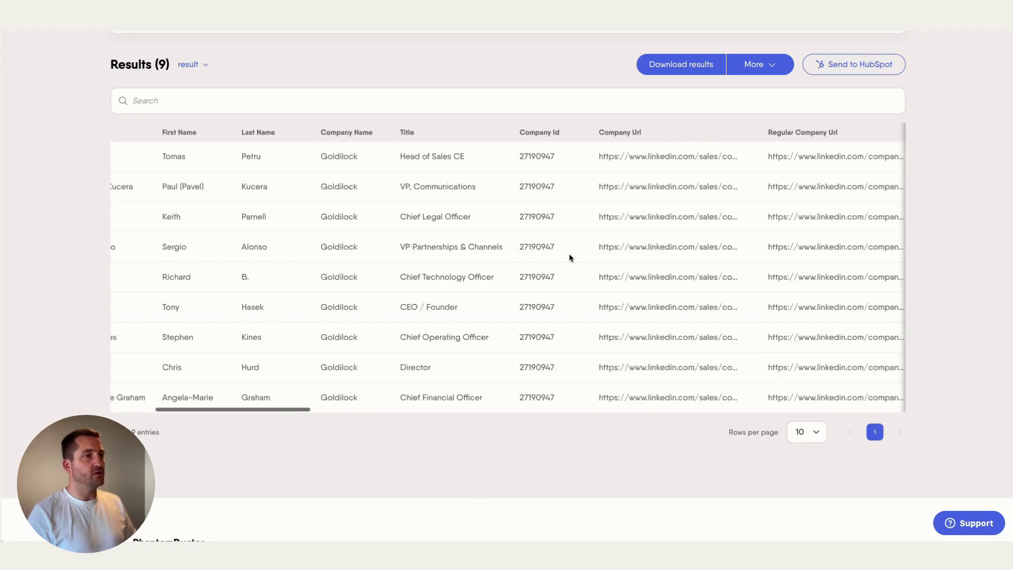
scroll(570, 259, right, 6)
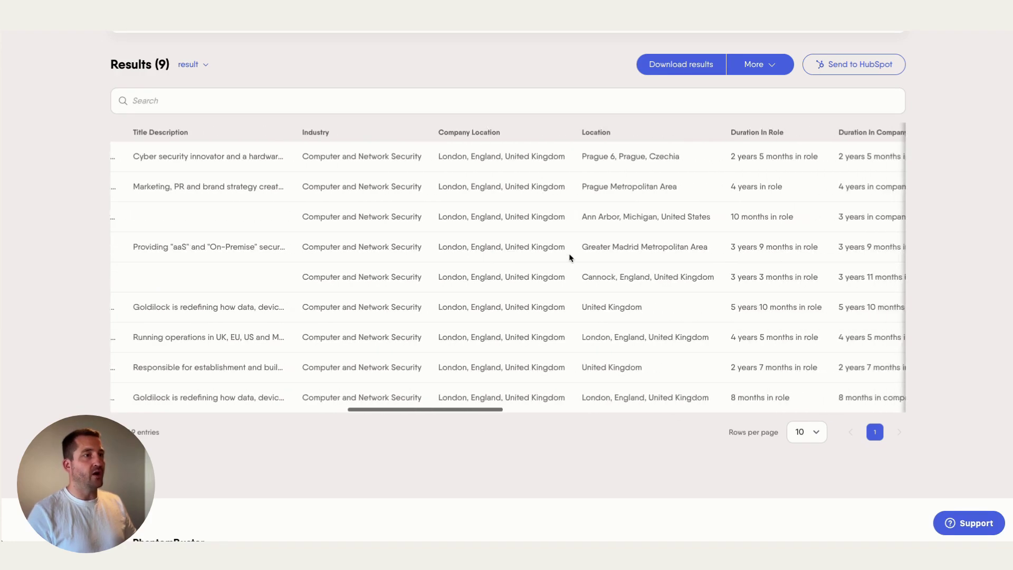
scroll(570, 258, right, 8)
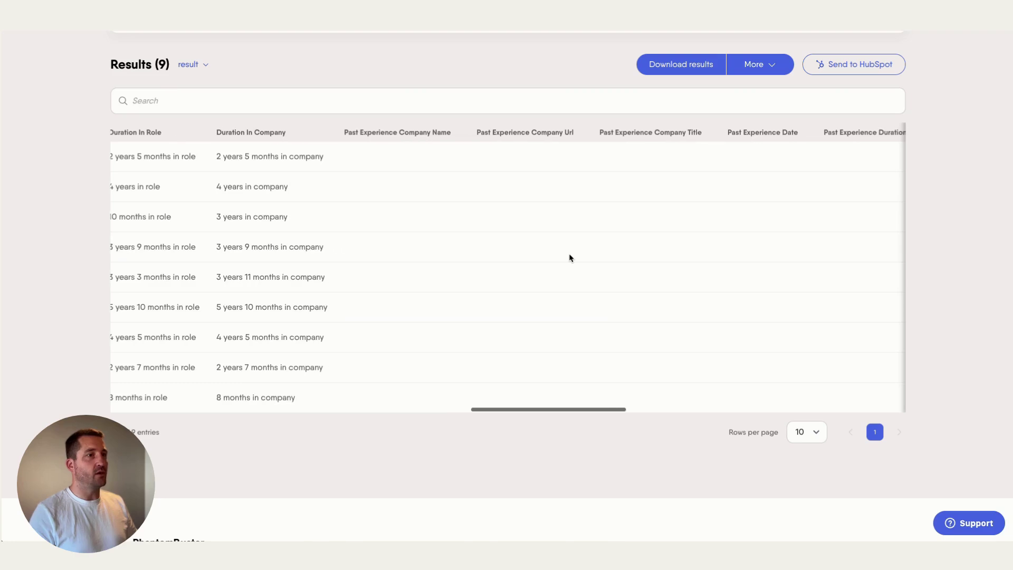
scroll(570, 258, left, 18)
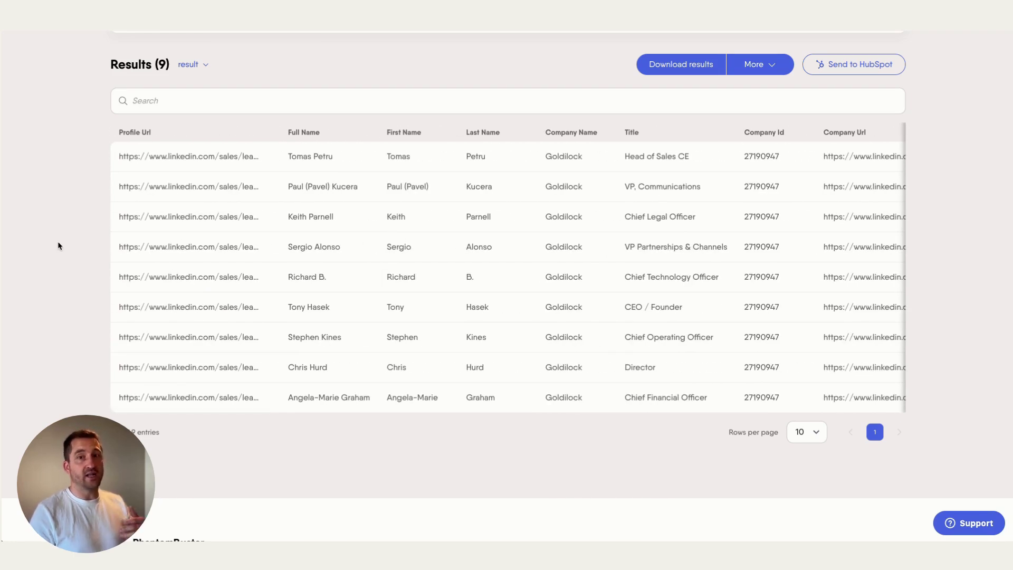
Step: Start a new list in LinkedIn leads and name it Recently Funded Startup Founders
scroll(58, 245, up, 10)
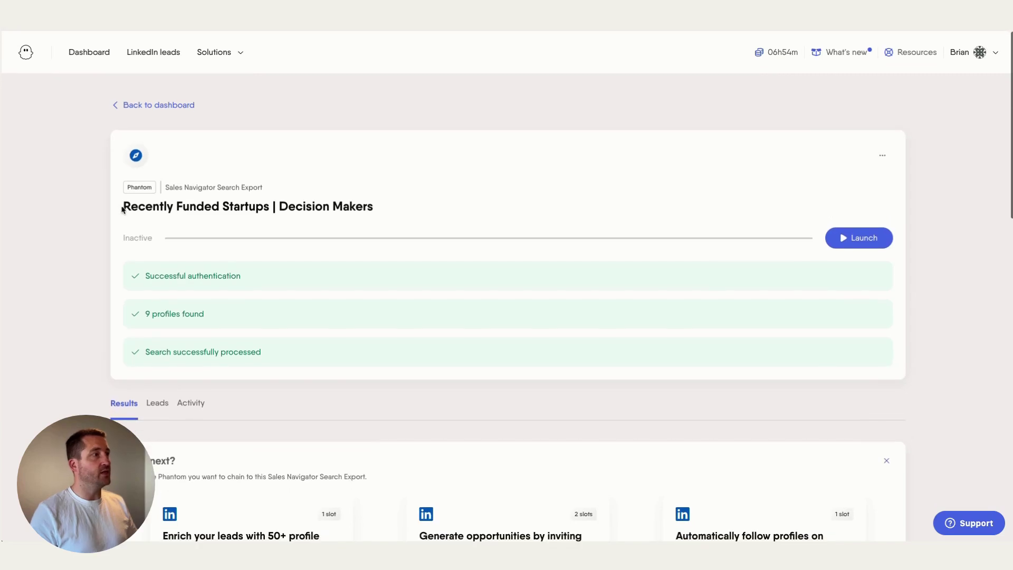
click(150, 54)
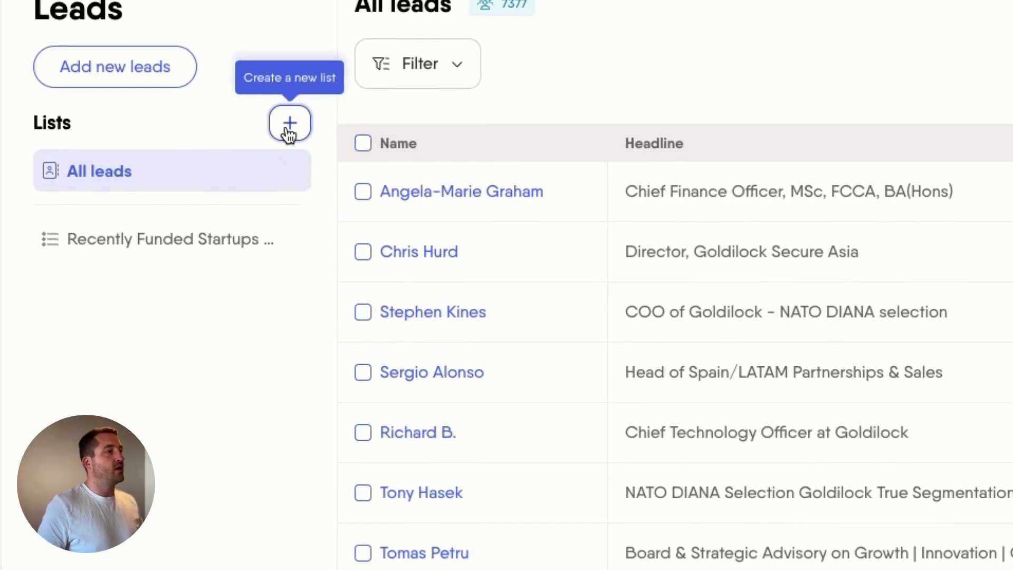
click(289, 126)
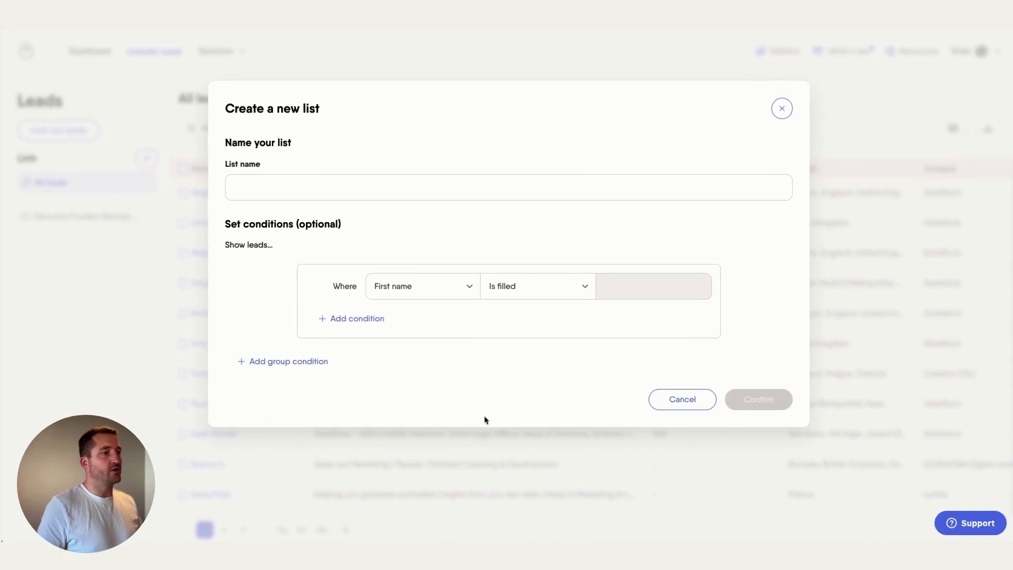
click(322, 189)
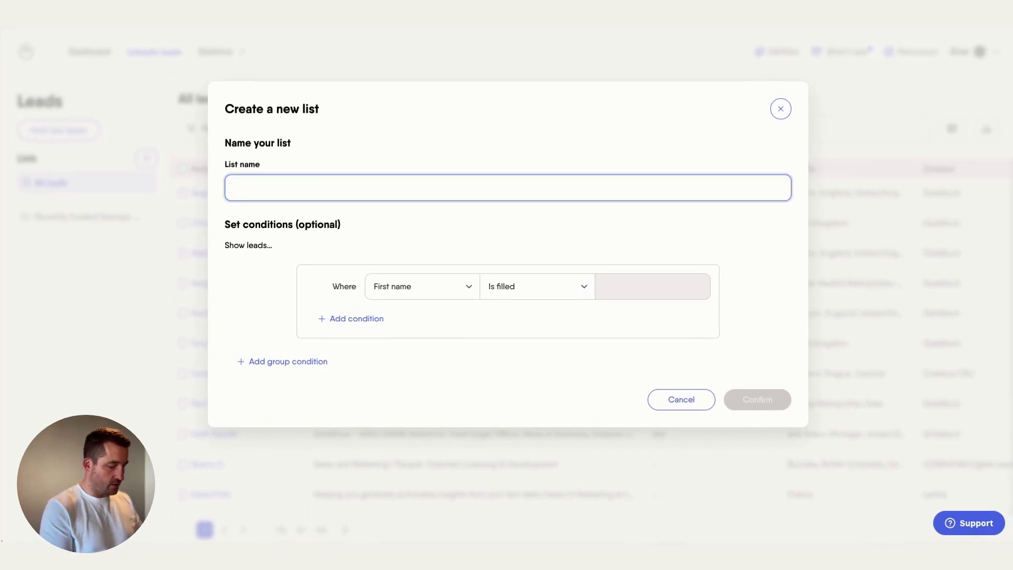
text(Recently)
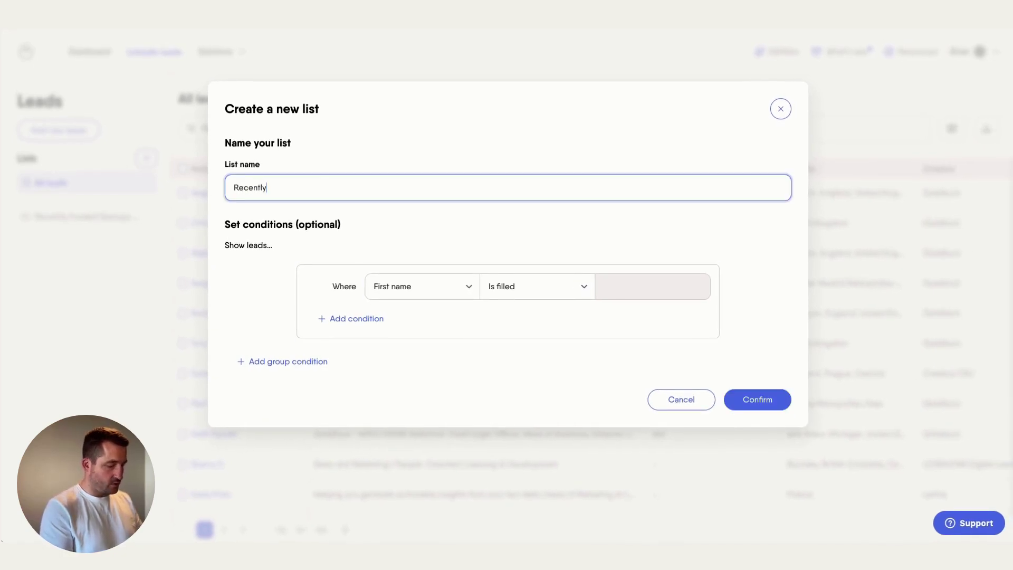
text( Funded )
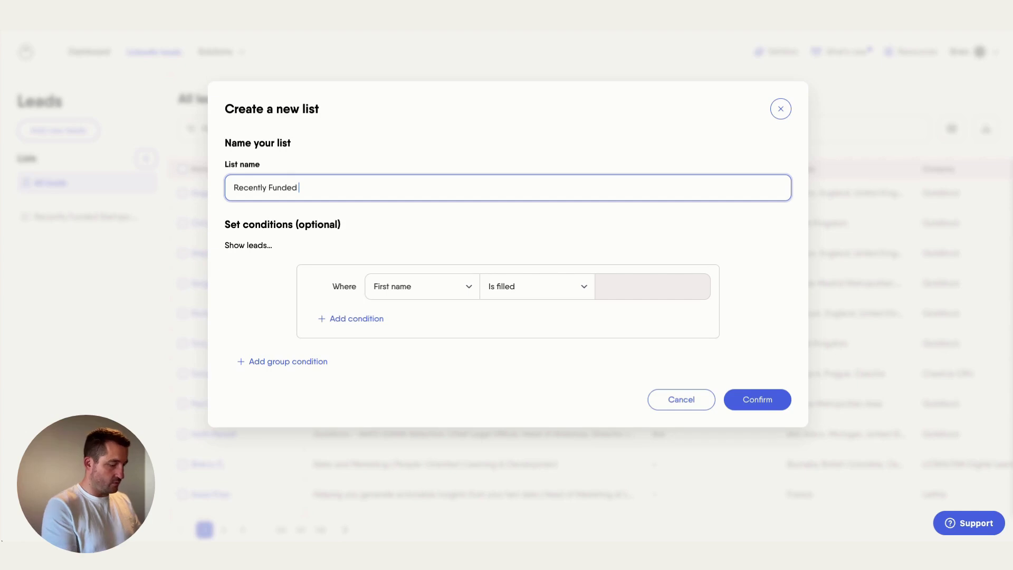
text(Startup Fo)
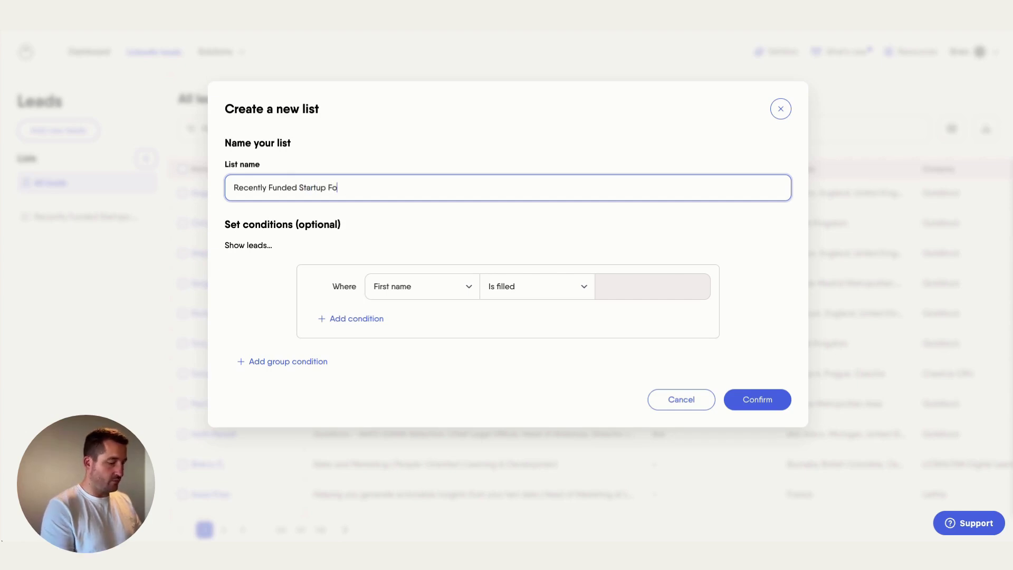
text(unders)
click(384, 223)
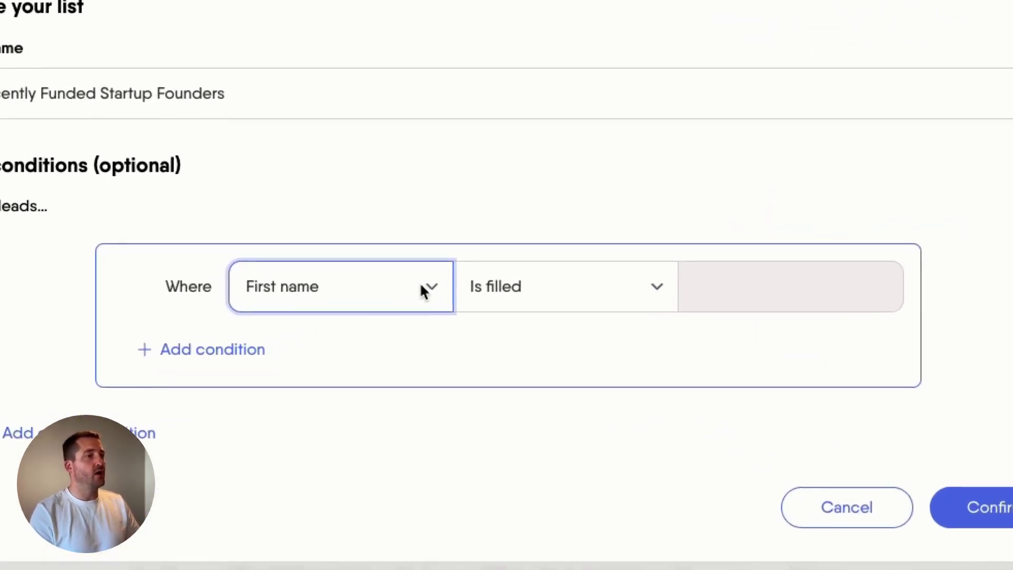
Step: Set the list condition to Processed by Phantom Is Recently Funded Startups | Decision Makers and create the list
click(425, 288)
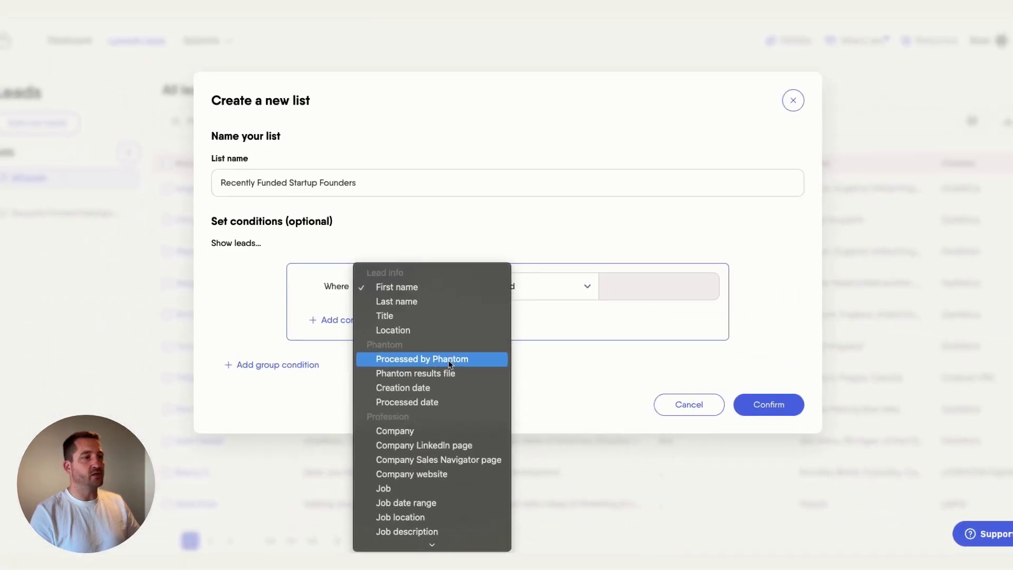
click(395, 427)
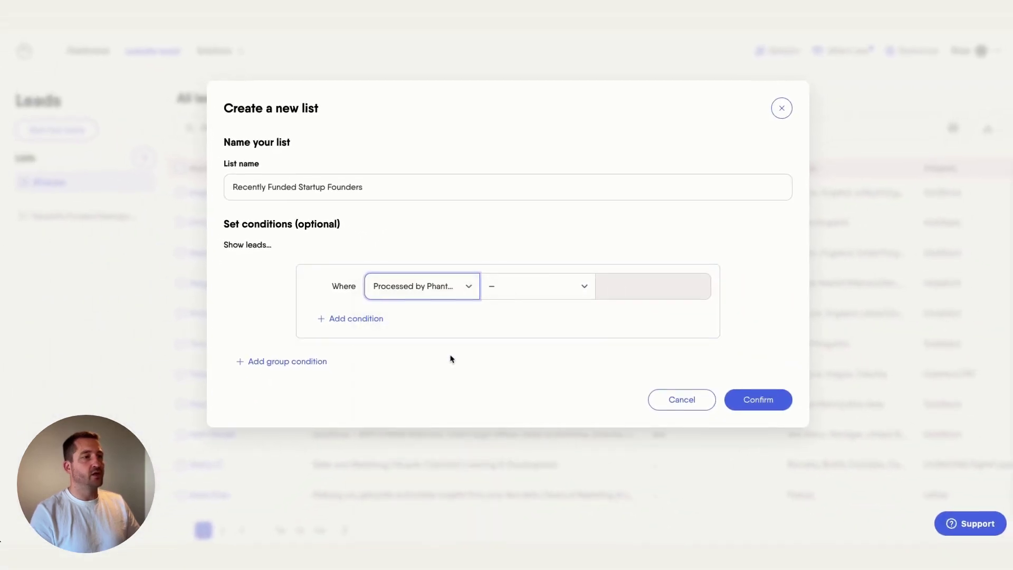
click(562, 300)
click(559, 289)
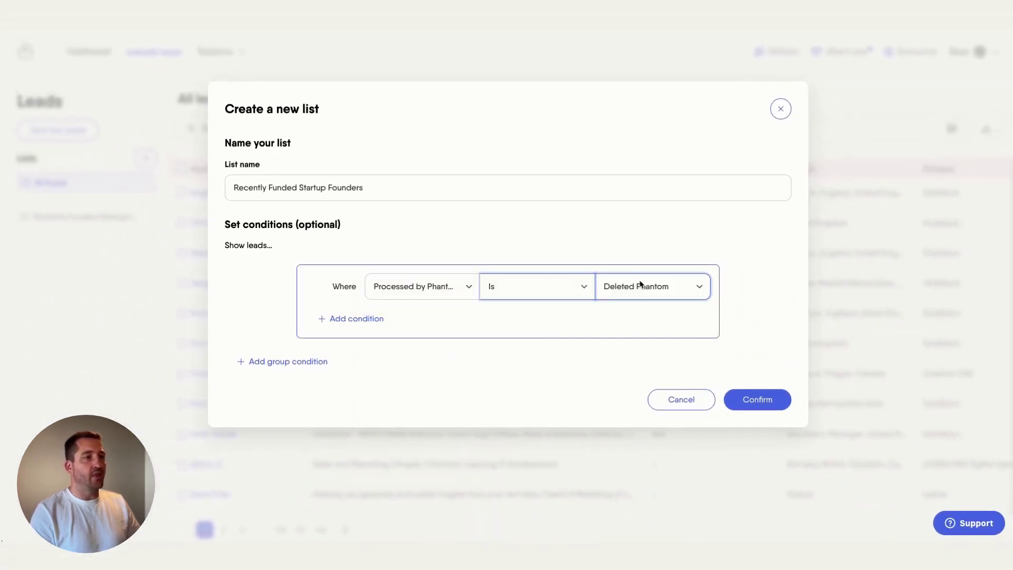
click(645, 287)
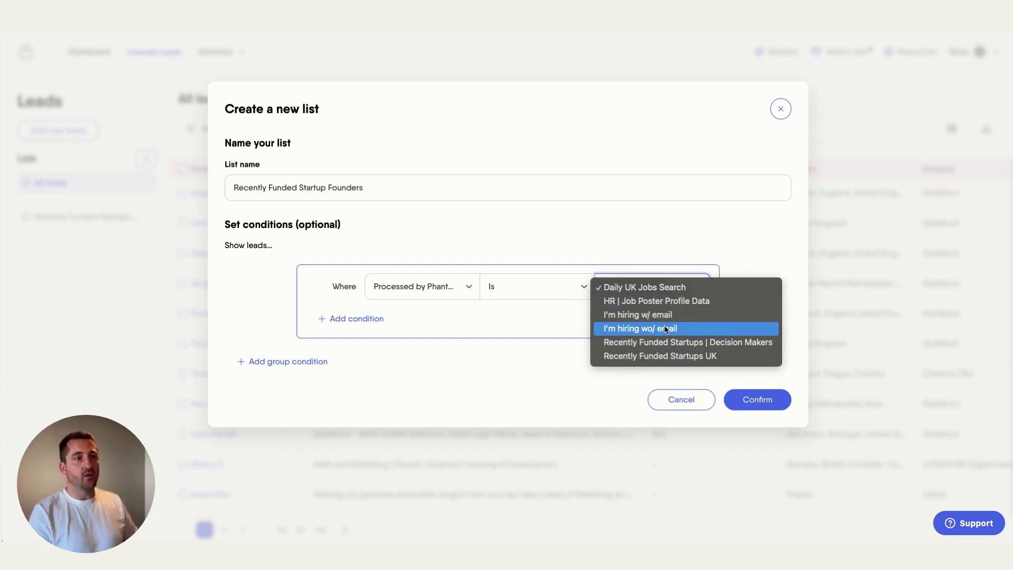
click(711, 348)
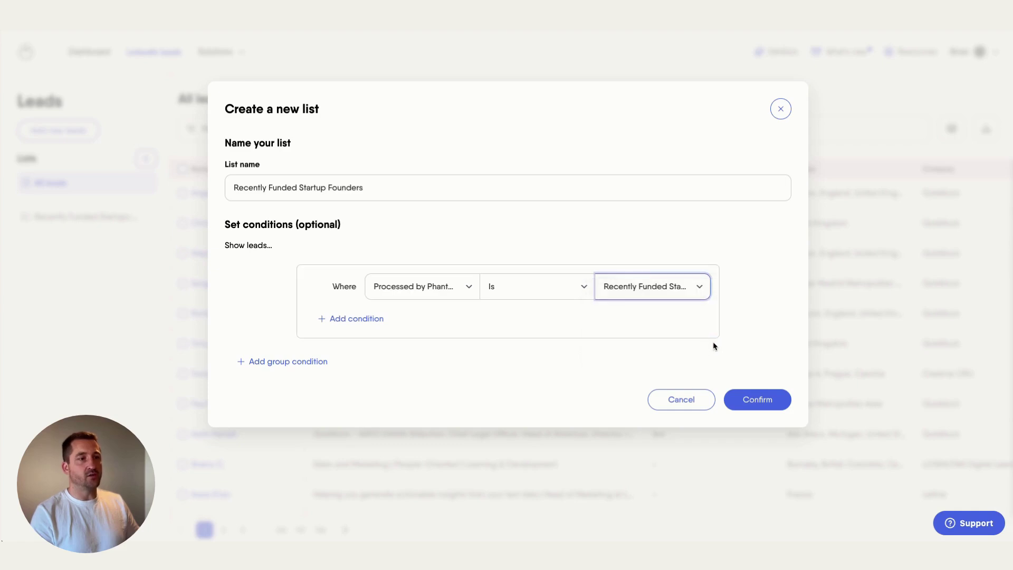
click(758, 400)
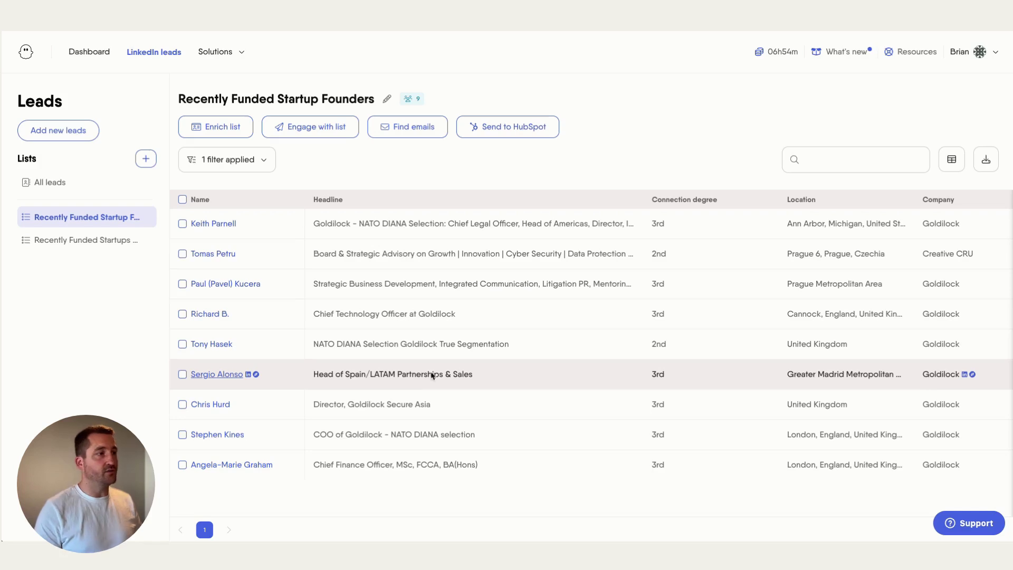
Step: Add a second filter condition, and Job Contains Founder, to the Recently Funded Startup Founders list and save the filter changes
click(261, 158)
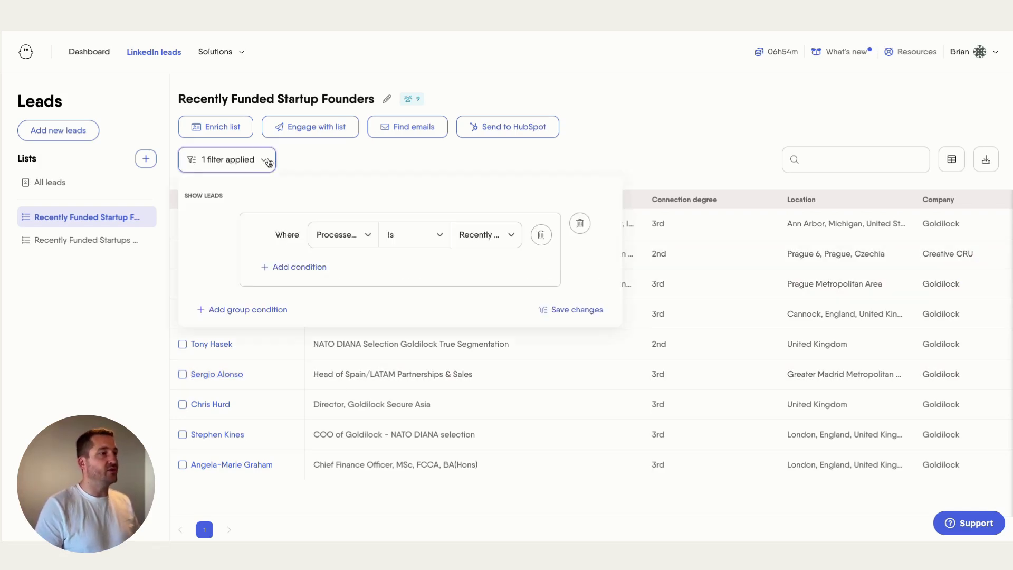
click(280, 267)
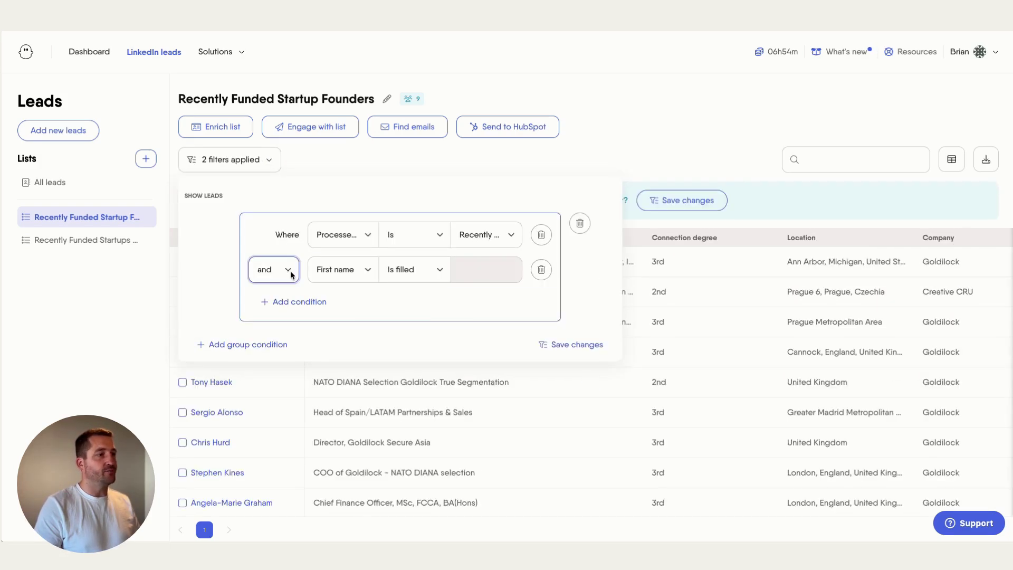
click(357, 272)
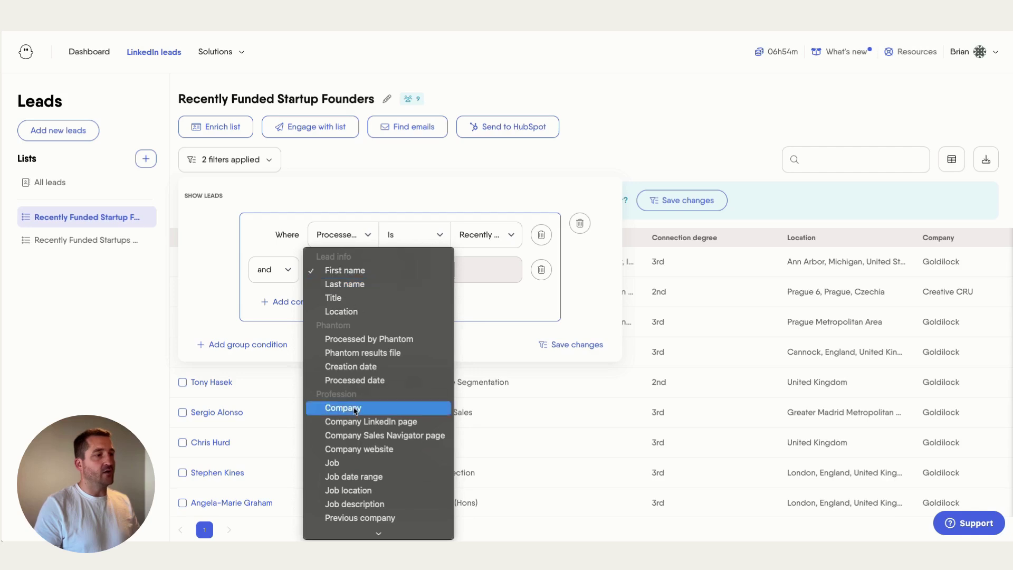
click(359, 463)
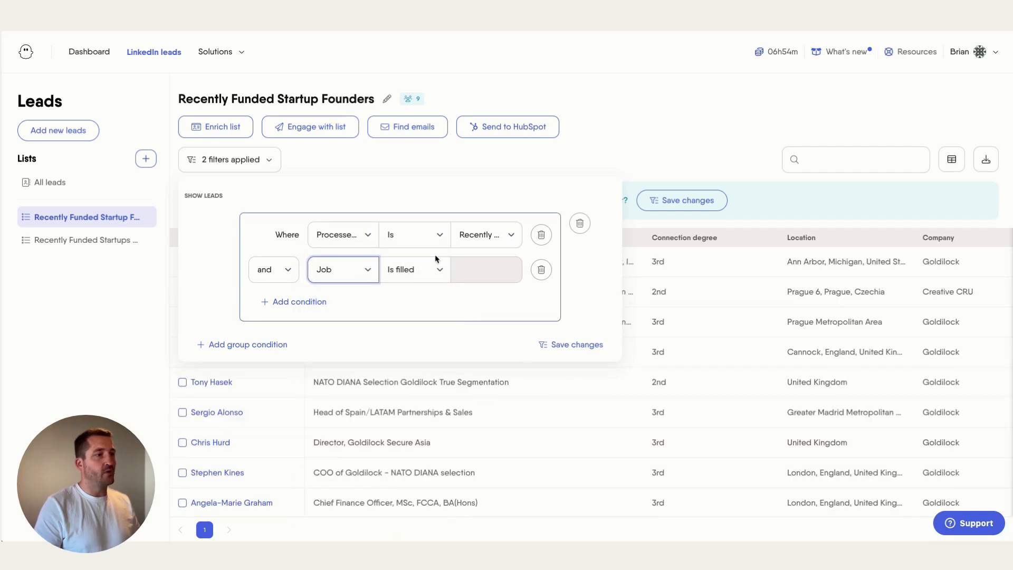
click(415, 267)
click(411, 297)
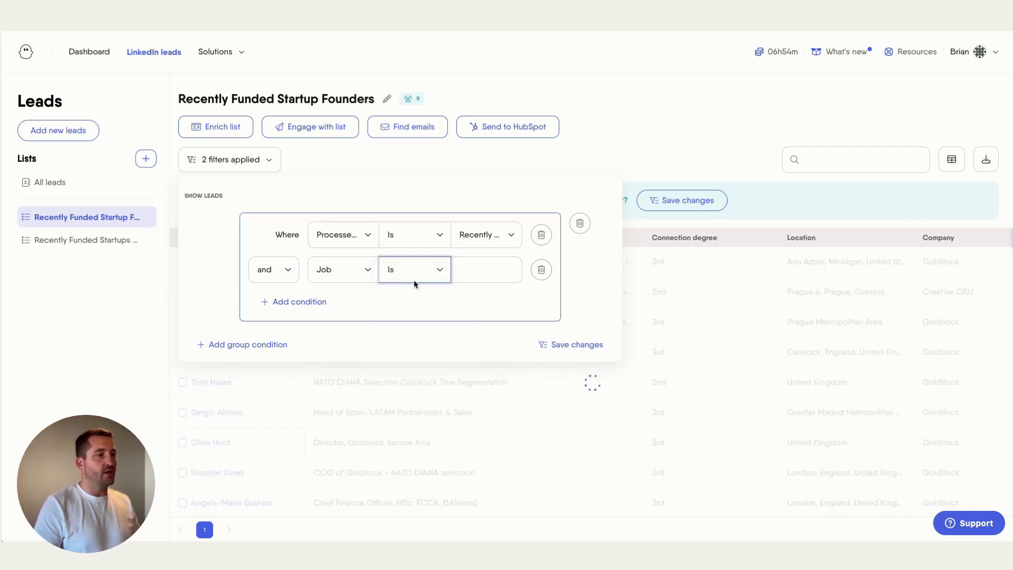
click(414, 275)
click(415, 299)
click(469, 269)
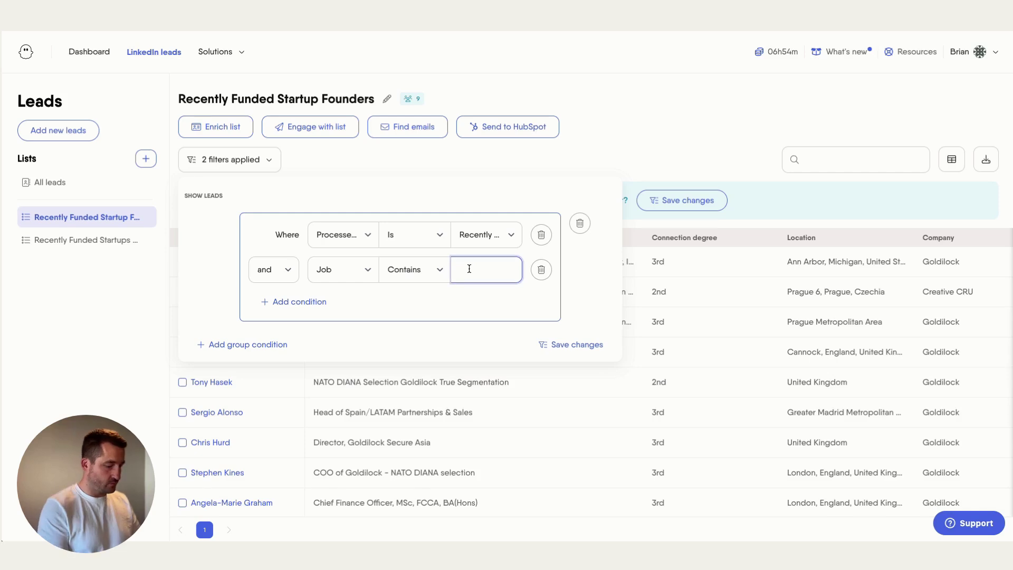
text(Founder)
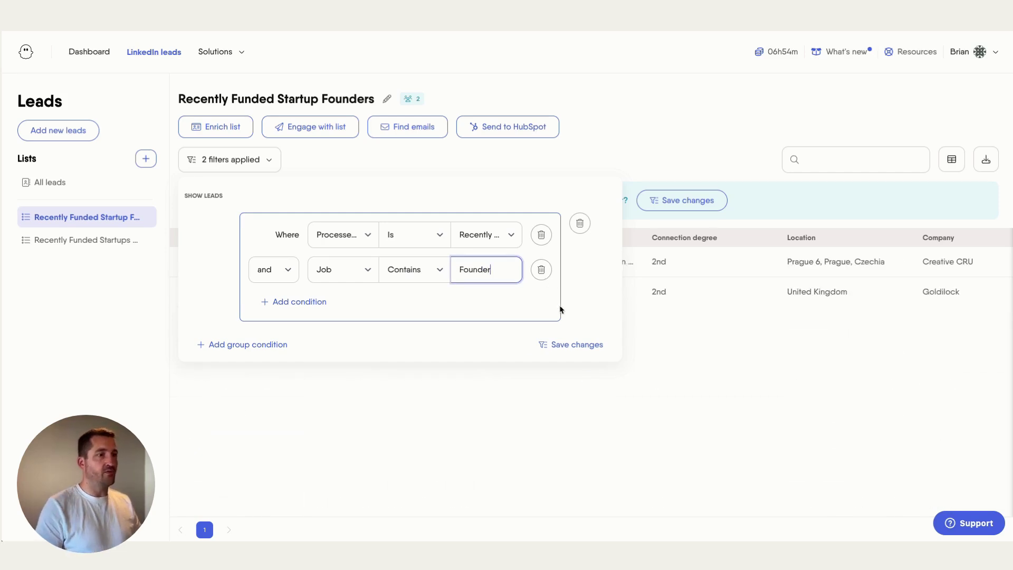
click(572, 347)
click(596, 357)
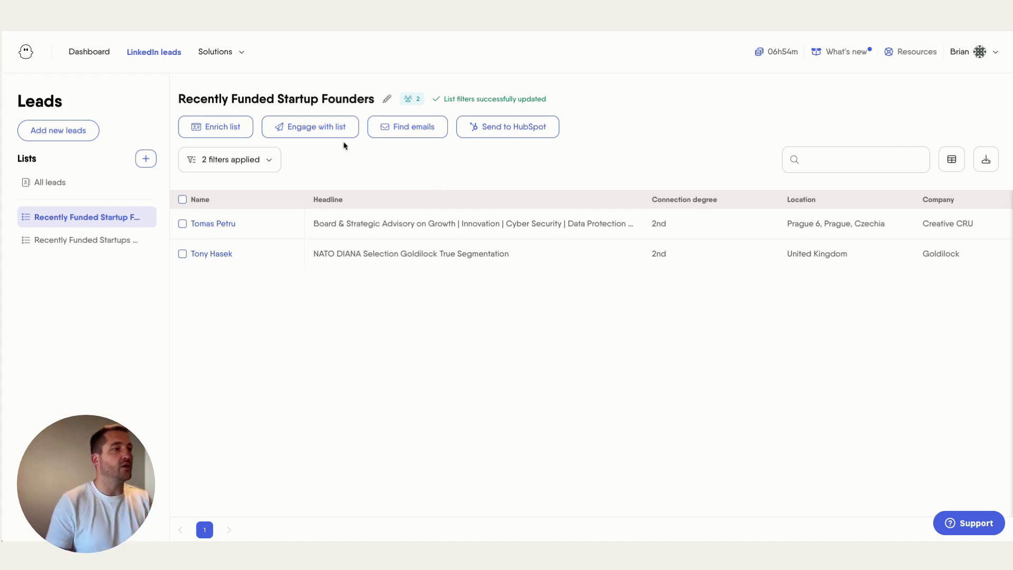
Step: Review the filtered founders' columns, from location and company to job date range, industry, creation date and source Phantom
scroll(419, 241, right, 10)
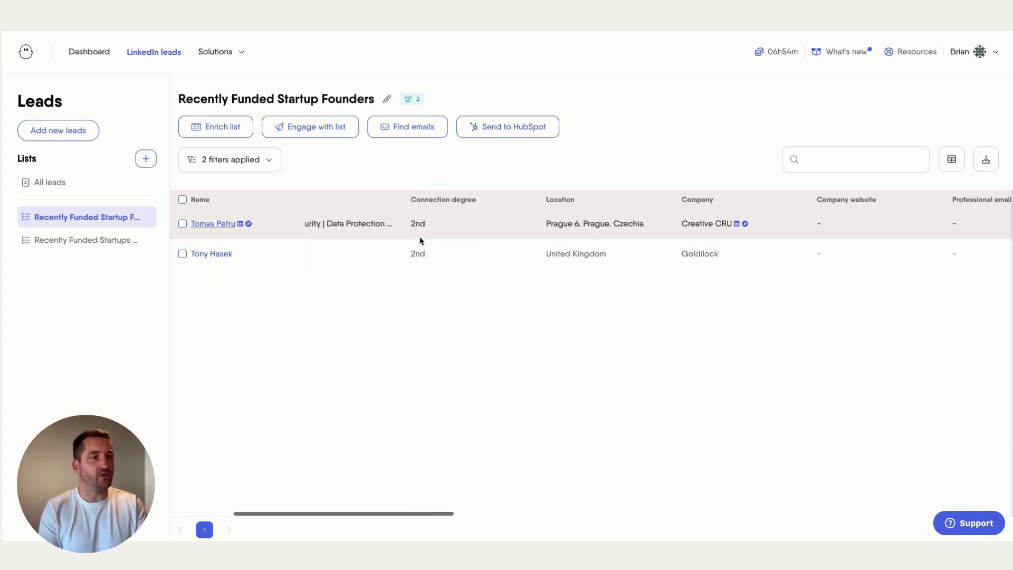
scroll(423, 241, right, 10)
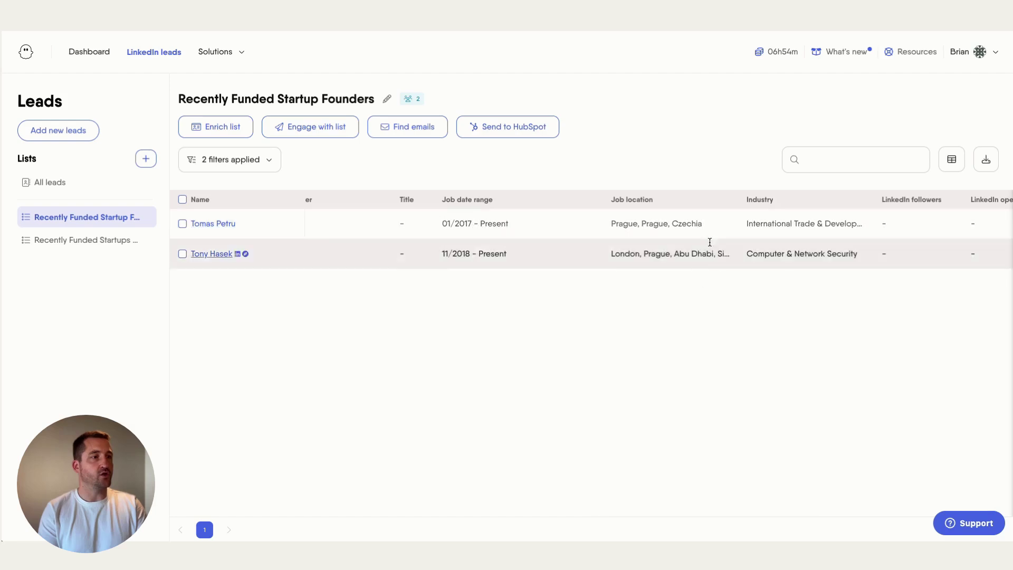
scroll(581, 221, right, 4)
scroll(626, 228, right, 5)
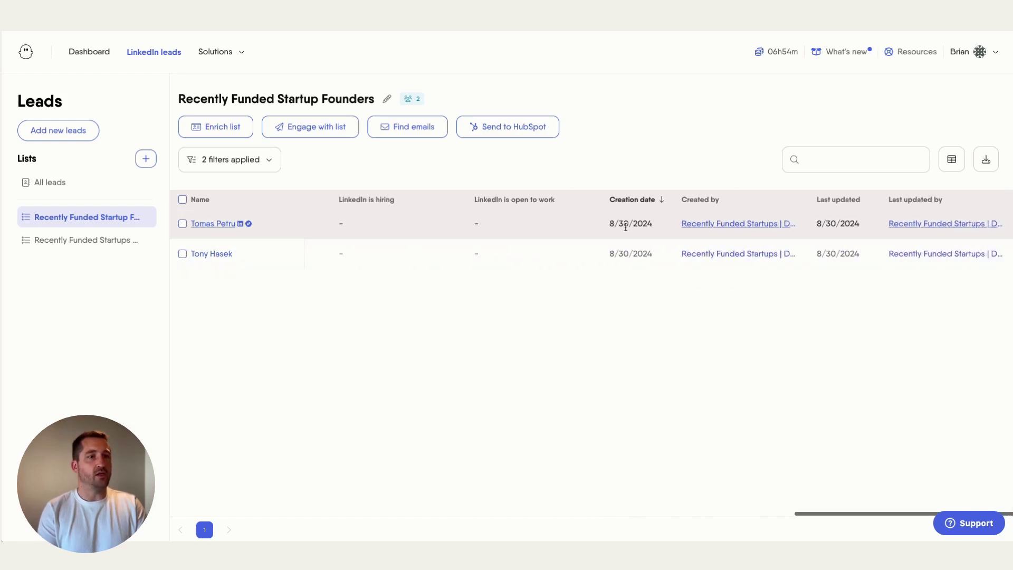
scroll(631, 230, left, 10)
scroll(621, 230, left, 8)
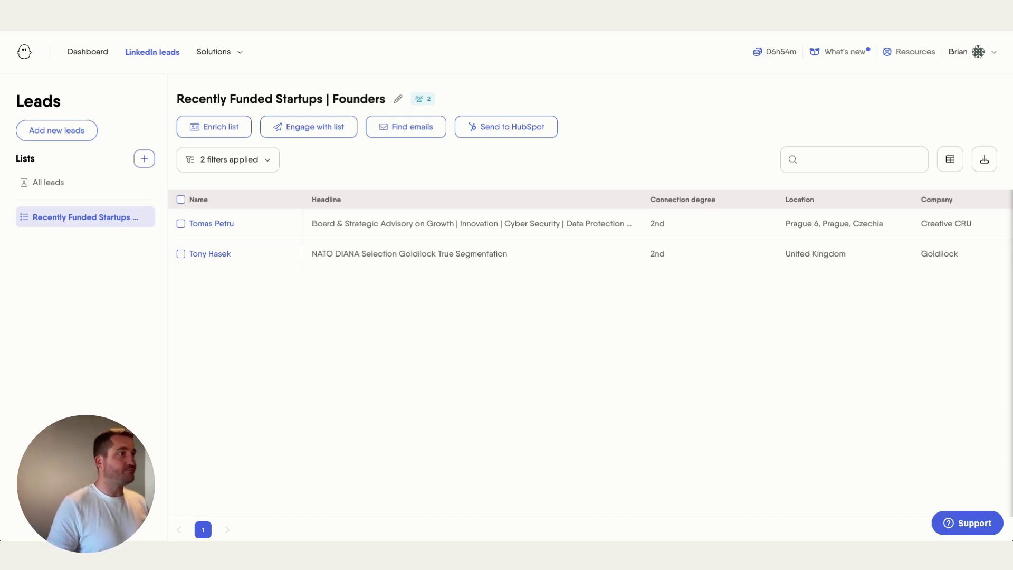
Step: Open the setup of the Recently Funded Startups | Founders Outreach flow from the dashboard
click(93, 54)
scroll(388, 179, down, 10)
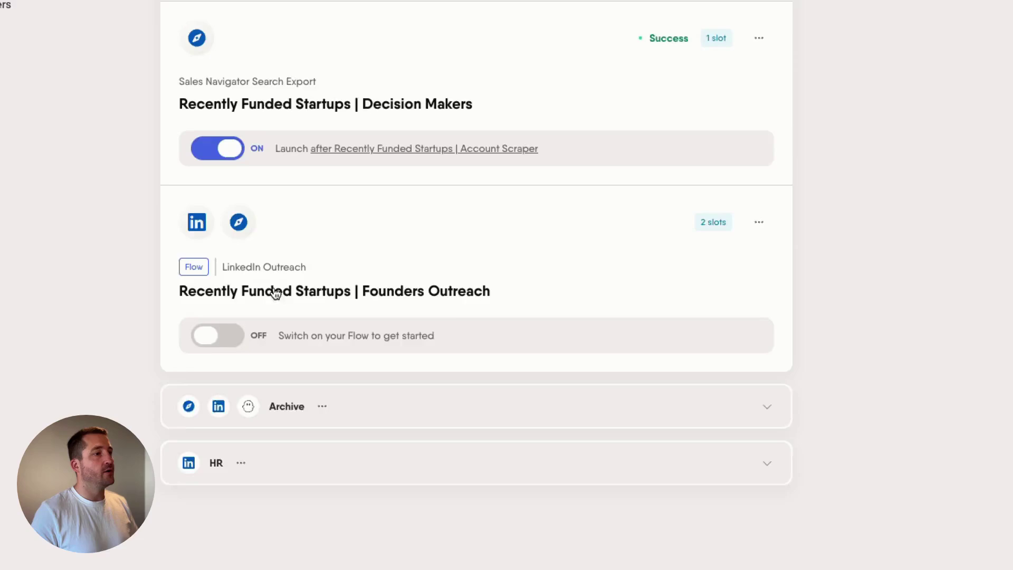
click(180, 294)
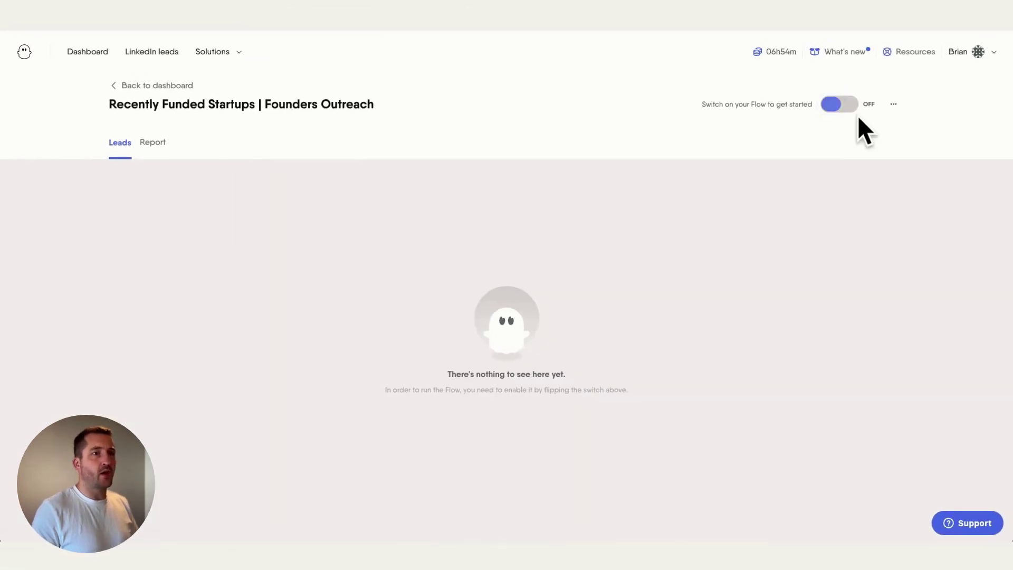
click(893, 105)
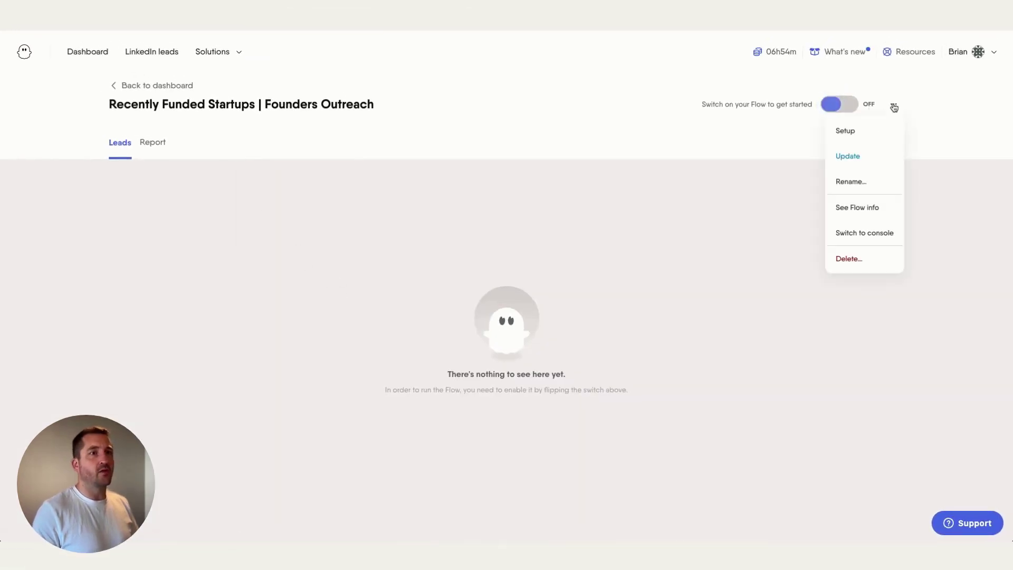
click(845, 132)
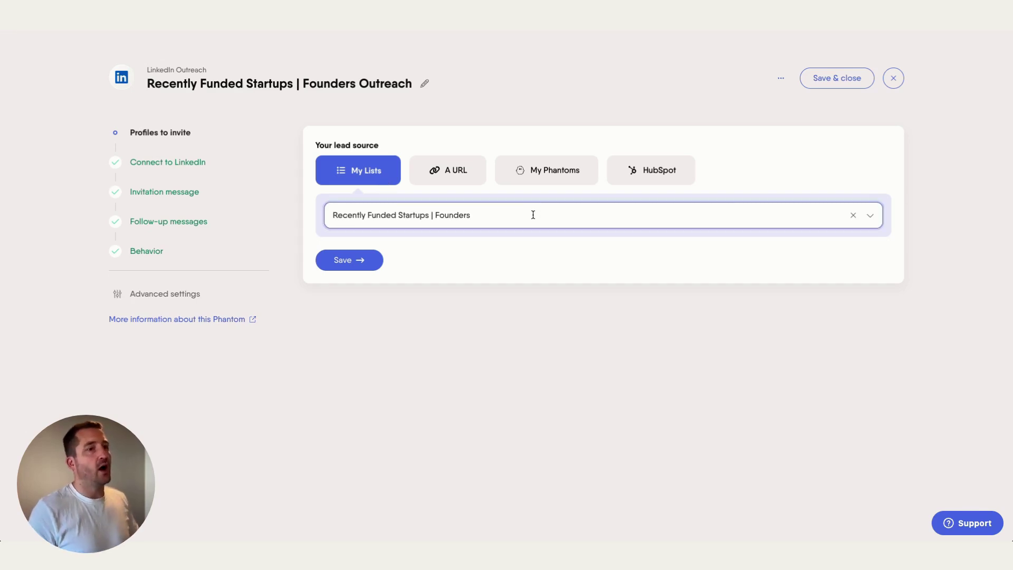
Step: Choose the Recently Funded Startups | Founders list as the lead source for the profiles to invite and save
click(870, 217)
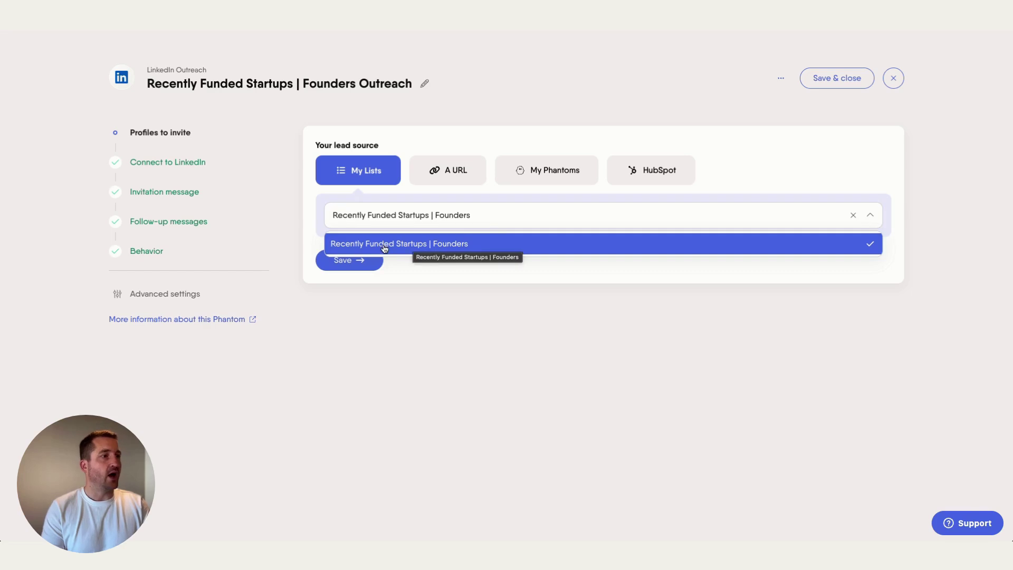
click(430, 246)
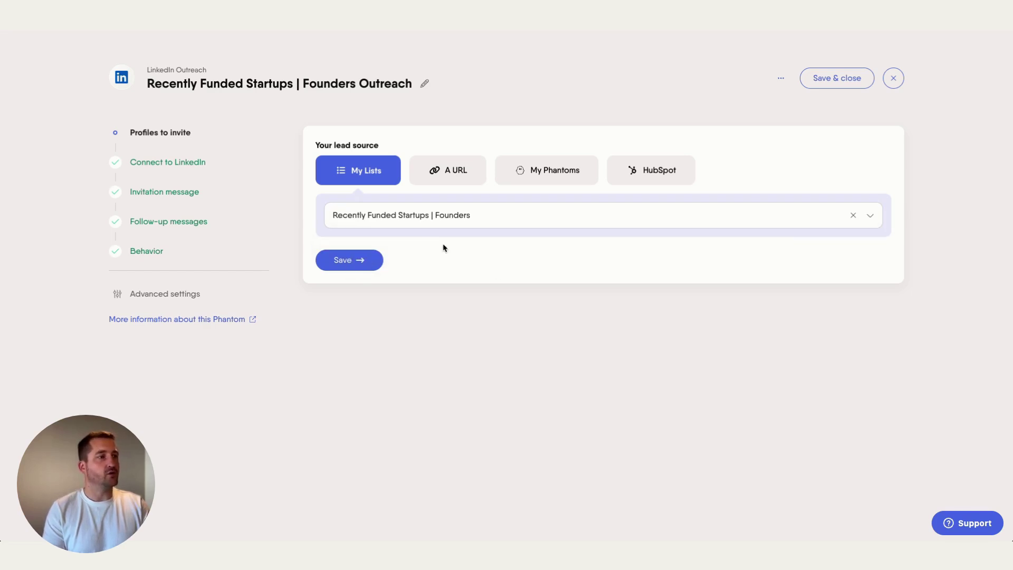
click(355, 264)
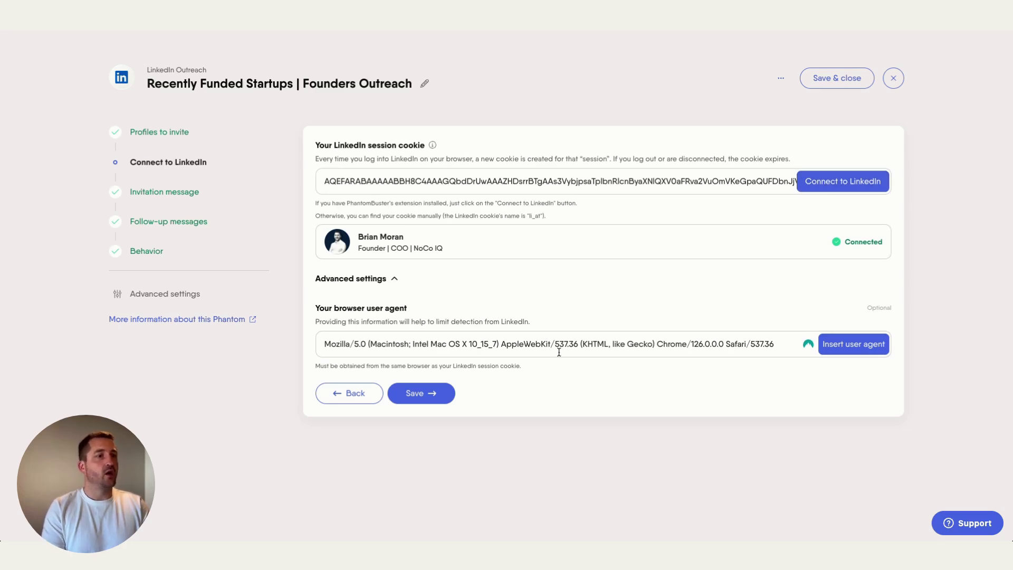
Step: Save the LinkedIn connection settings with the account and browser user agent already entered
click(422, 393)
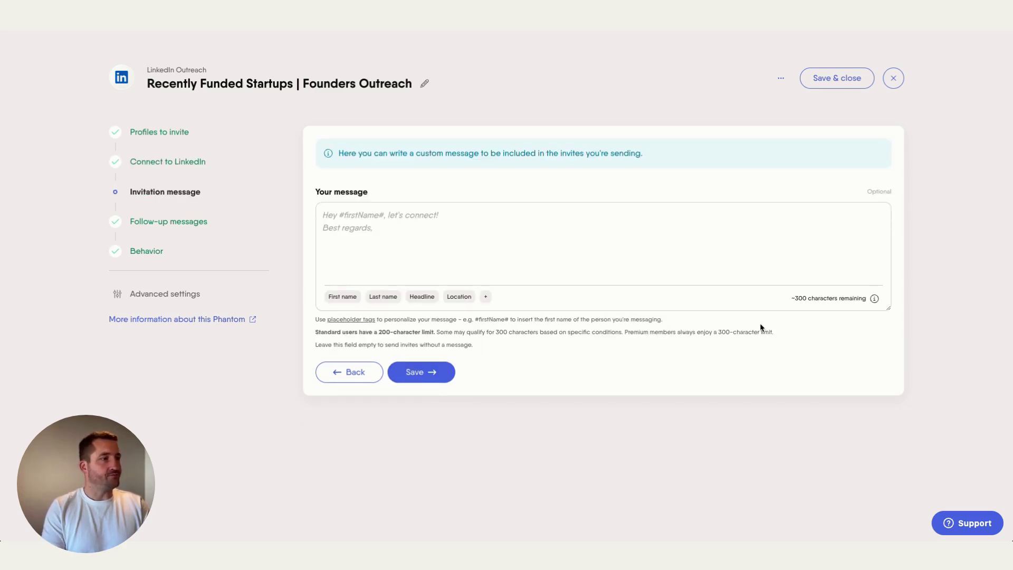
Step: Try the first name and last name placeholders in the invitation message, browse the additional tags, and clear the text
click(398, 227)
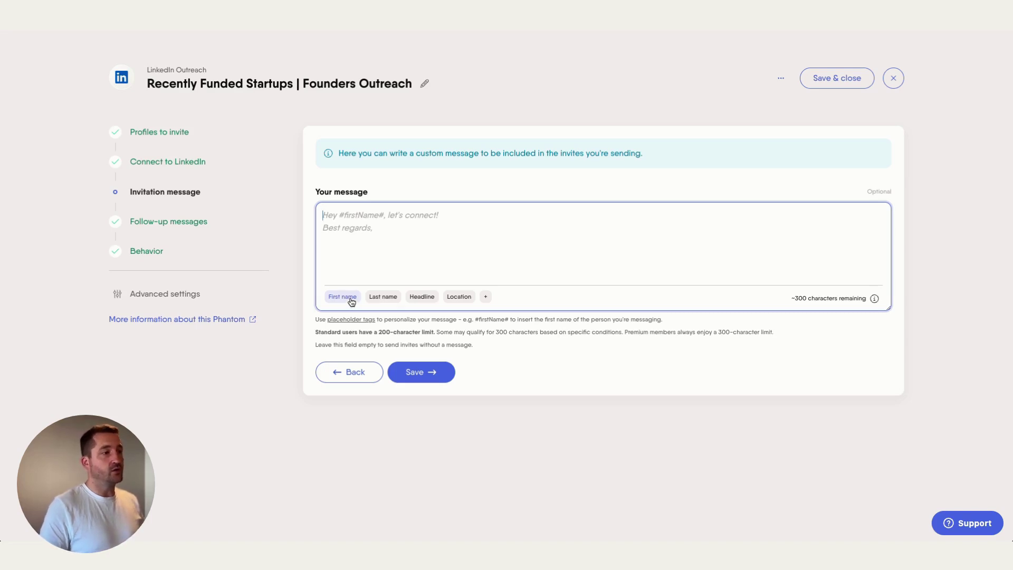
click(351, 302)
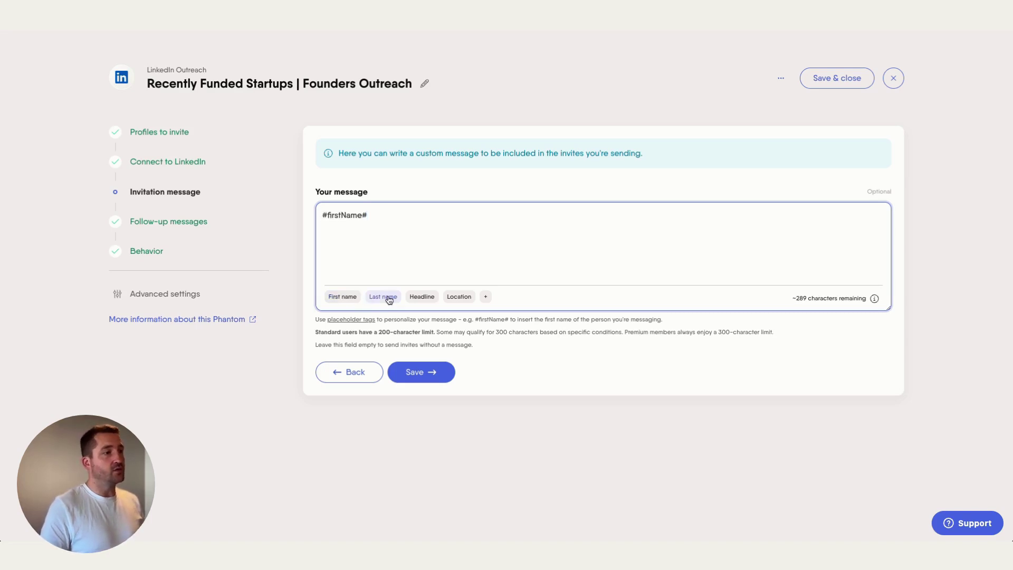
click(486, 299)
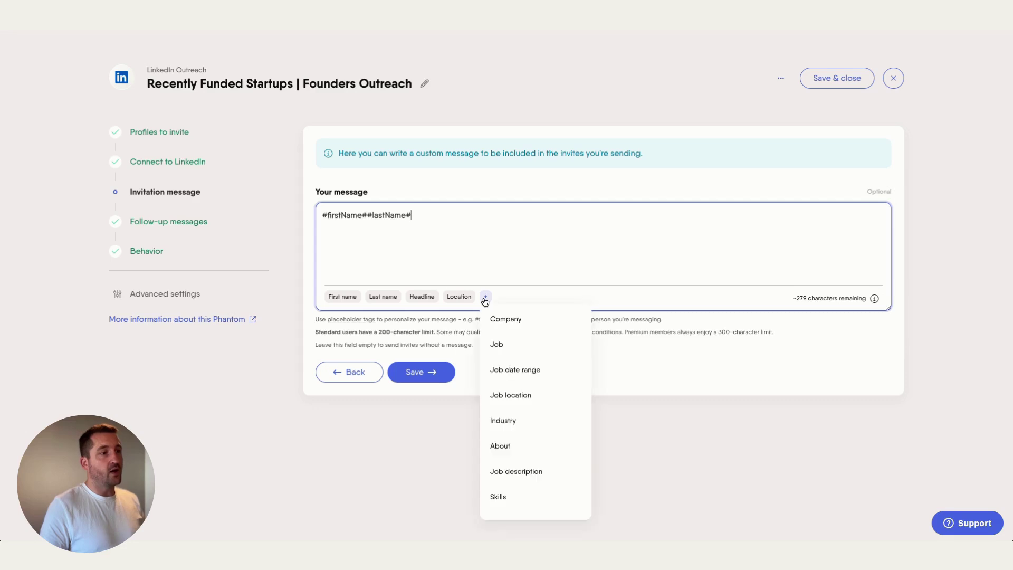
scroll(525, 375, down, 3)
scroll(526, 377, down, 7)
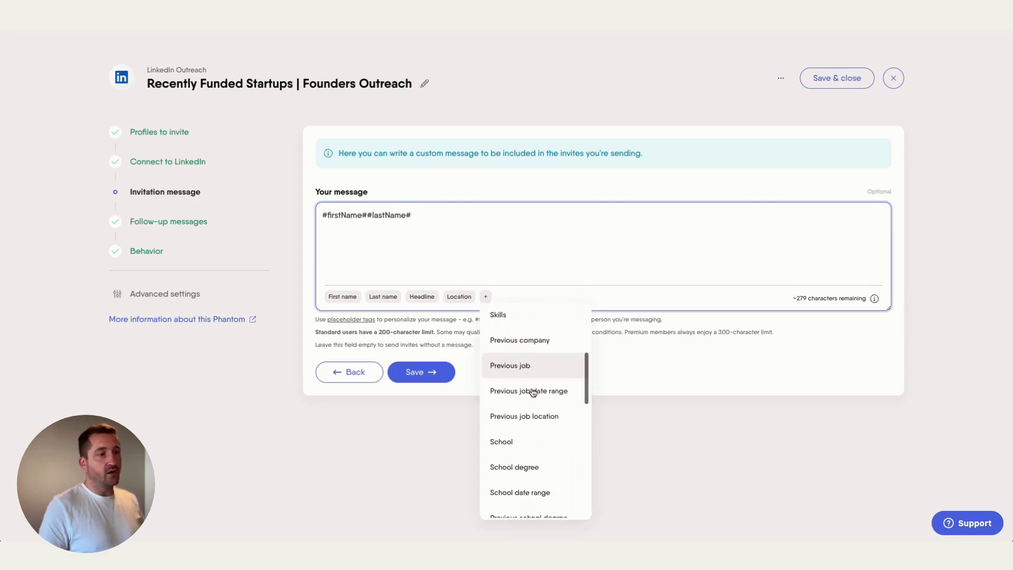
scroll(534, 391, down, 3)
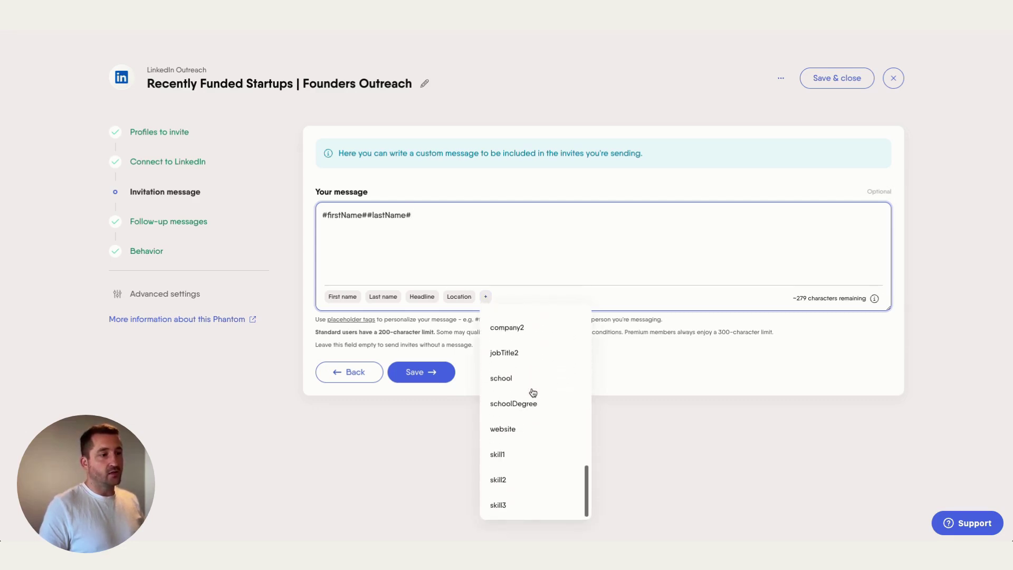
scroll(533, 389, up, 15)
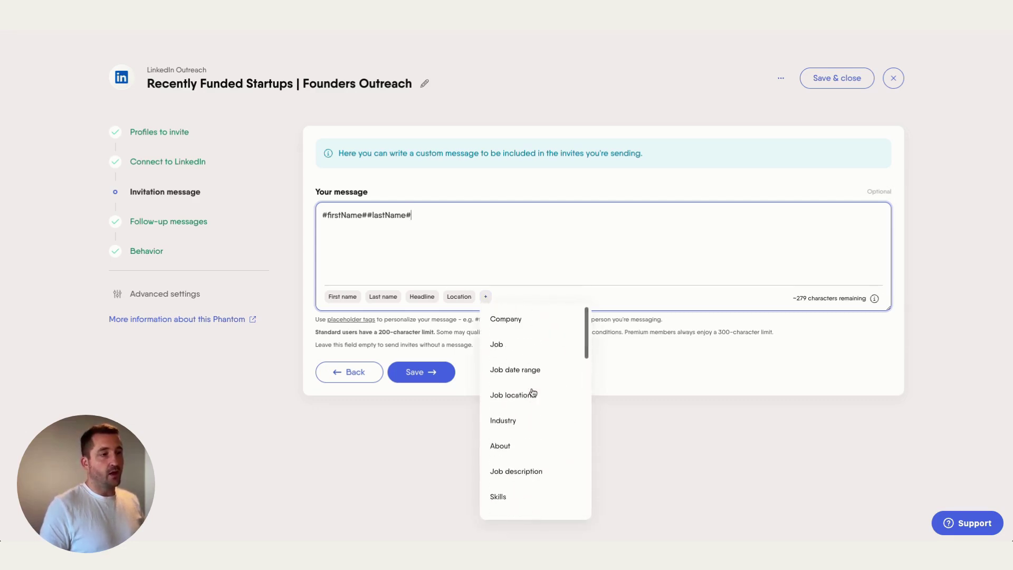
click(434, 227)
key(ctrl+a)
key(BackSpace)
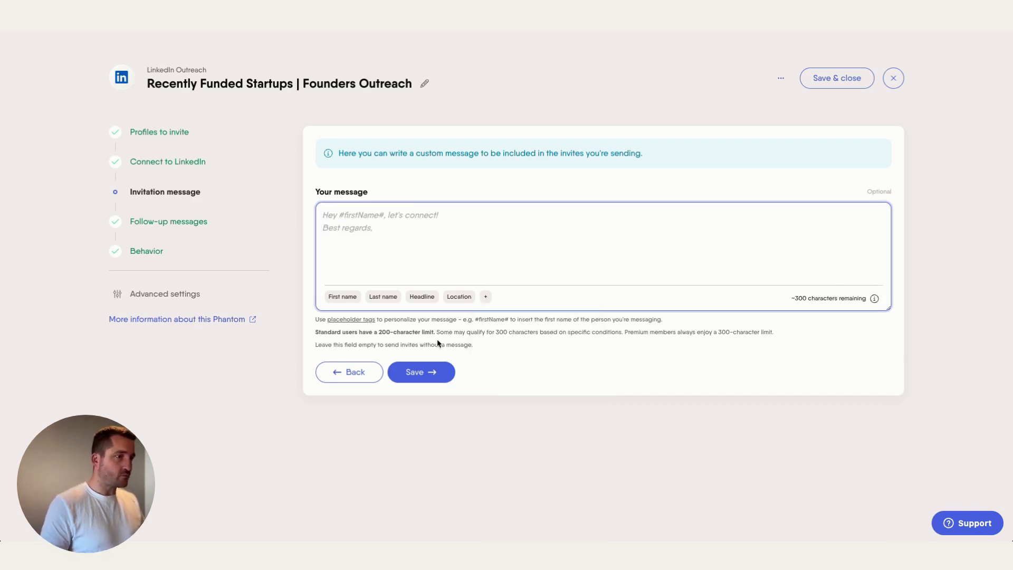
Step: Save the invitation without a message and choose 1 day as the minimum delay before the first follow-up
click(420, 372)
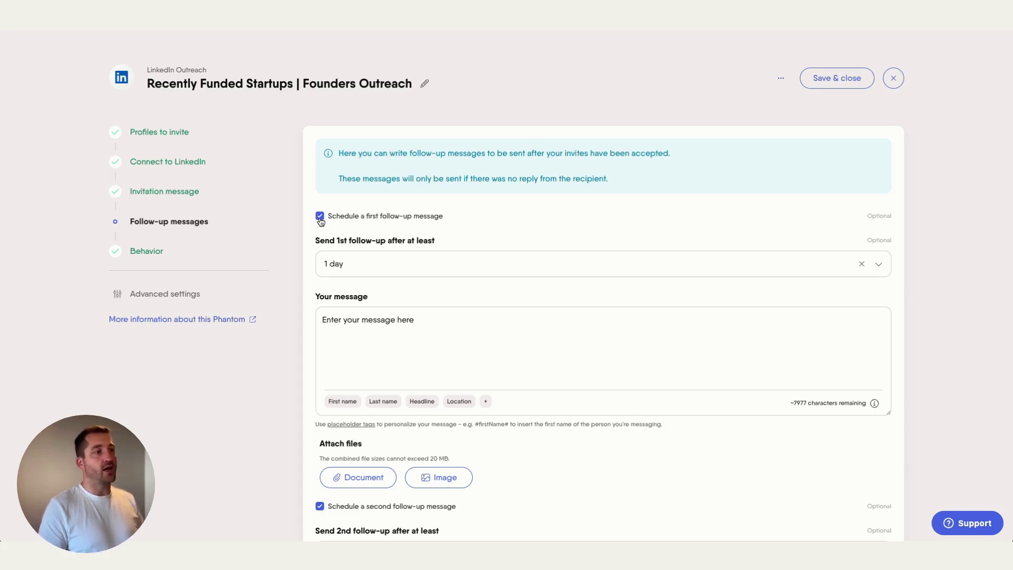
scroll(486, 239, down, 1)
click(353, 174)
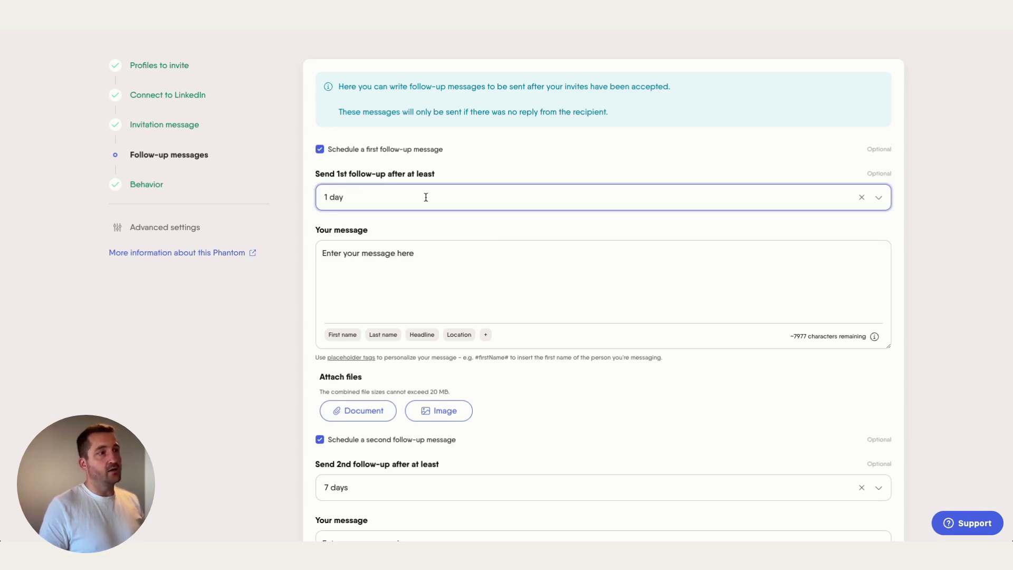
click(878, 198)
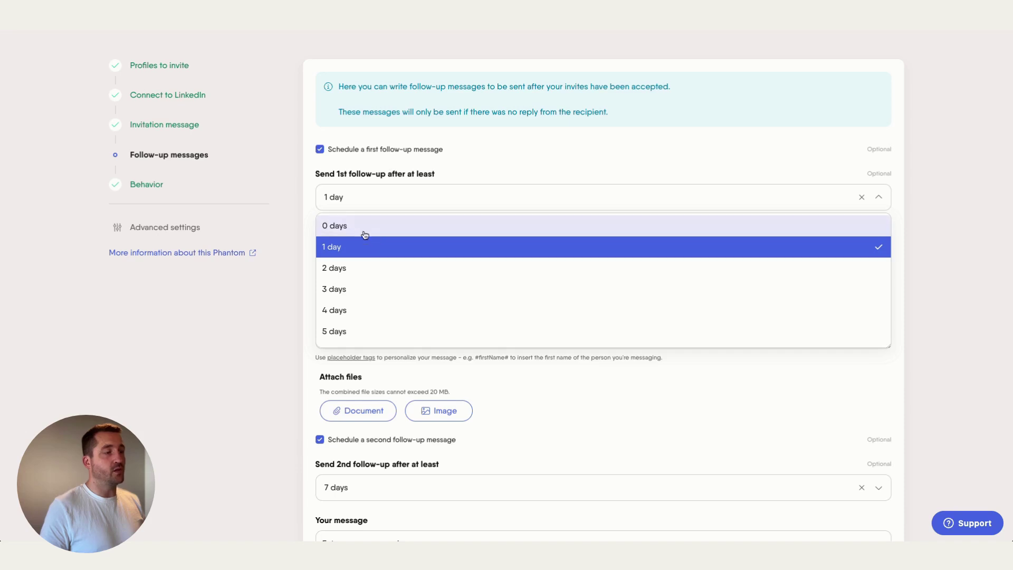
scroll(368, 244, down, 1)
scroll(368, 244, down, 3)
scroll(375, 261, up, 4)
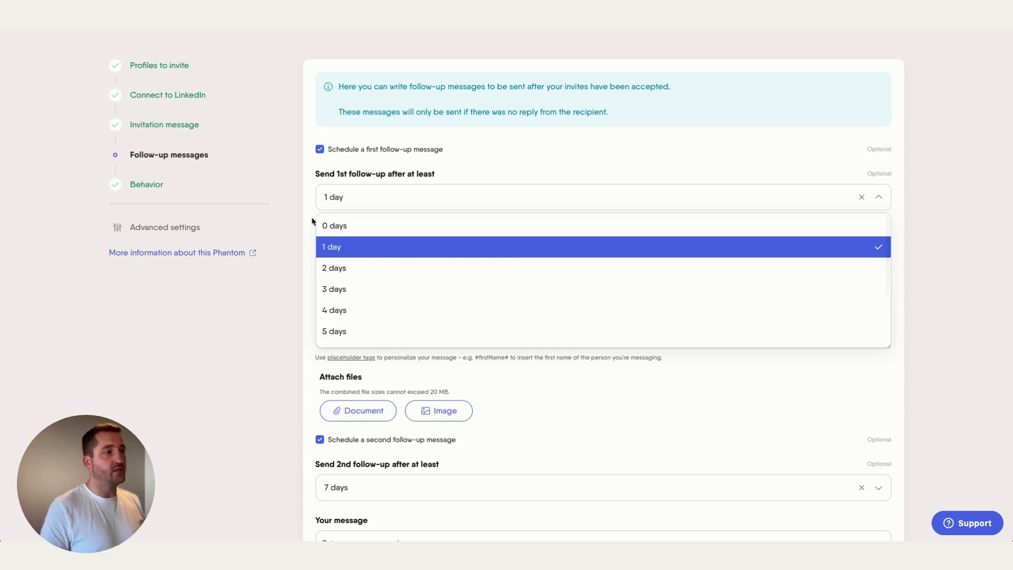
click(329, 248)
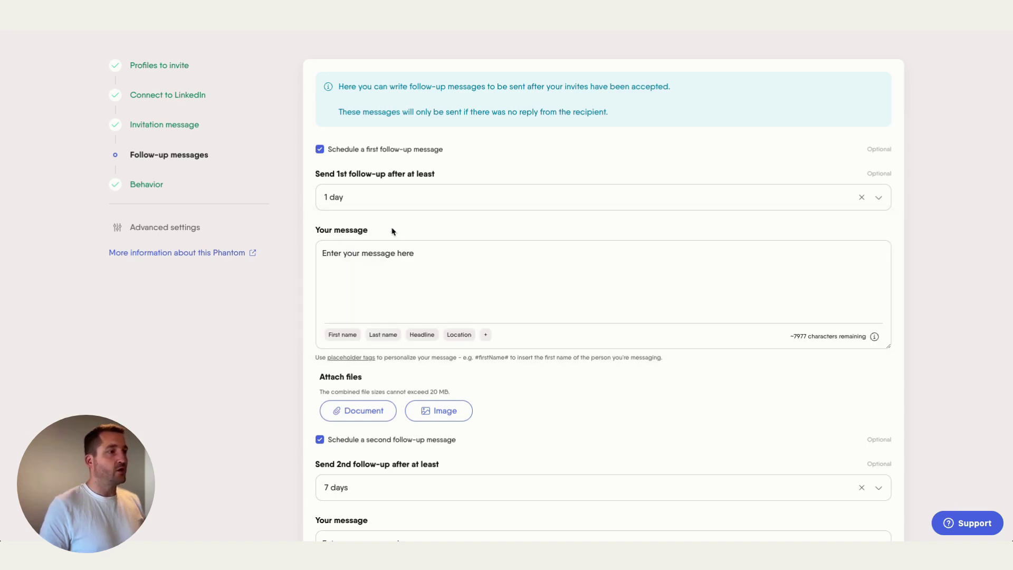
Step: Review the message, attachment and delay settings of all three follow-ups and save the follow-up messages
click(411, 271)
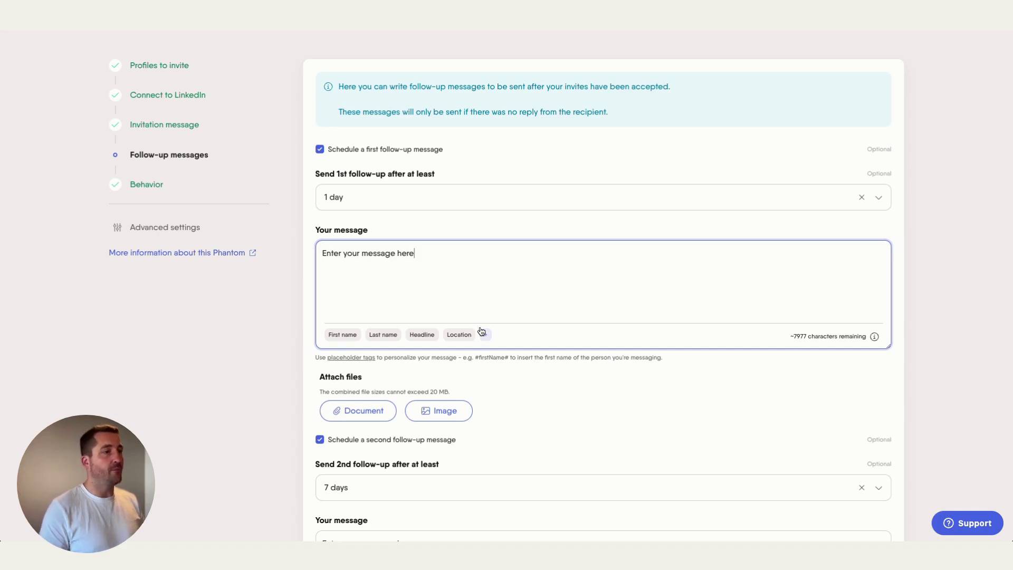
scroll(433, 263, down, 3)
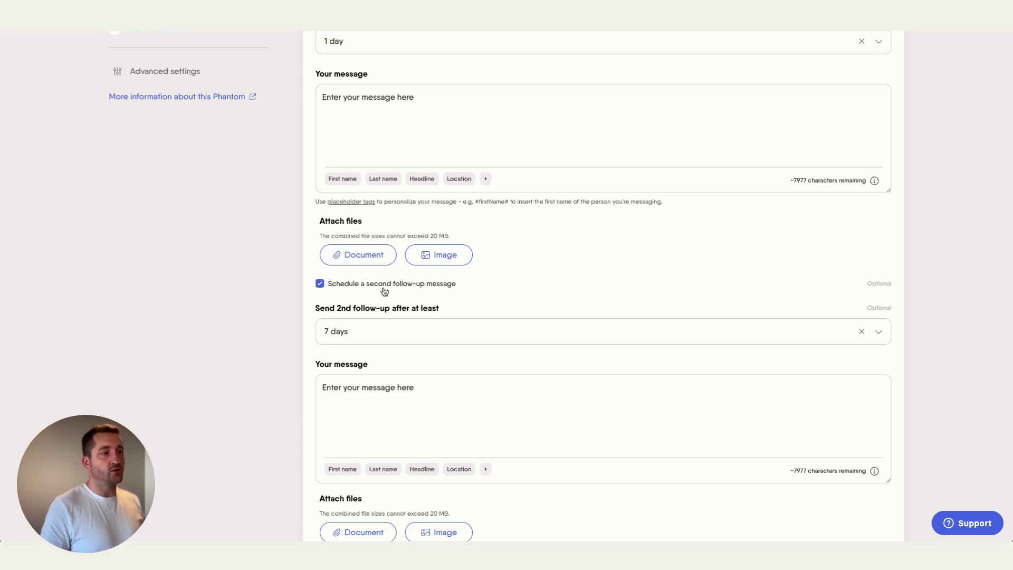
scroll(429, 292, down, 2)
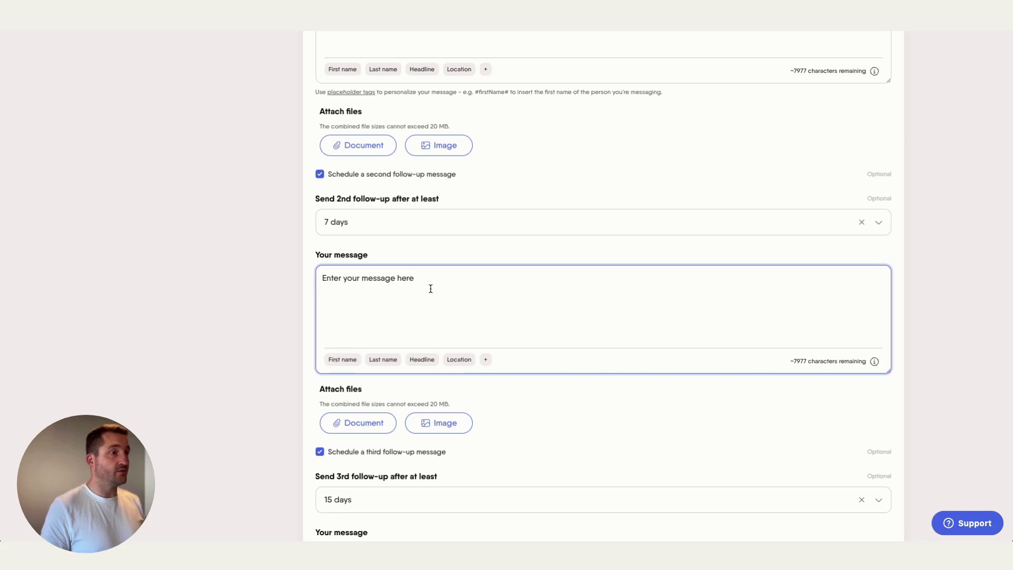
scroll(431, 288, down, 2)
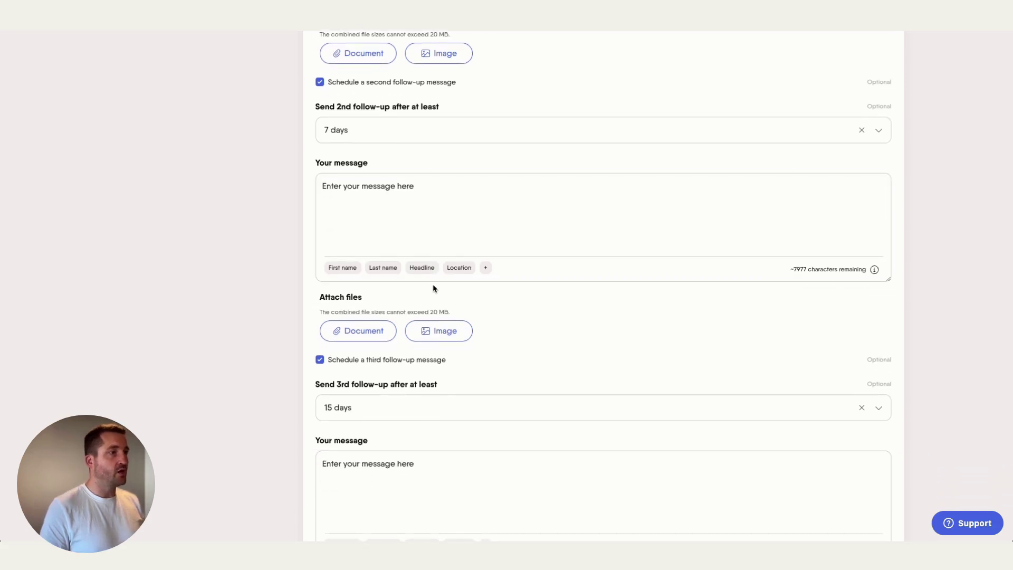
scroll(414, 224, down, 1)
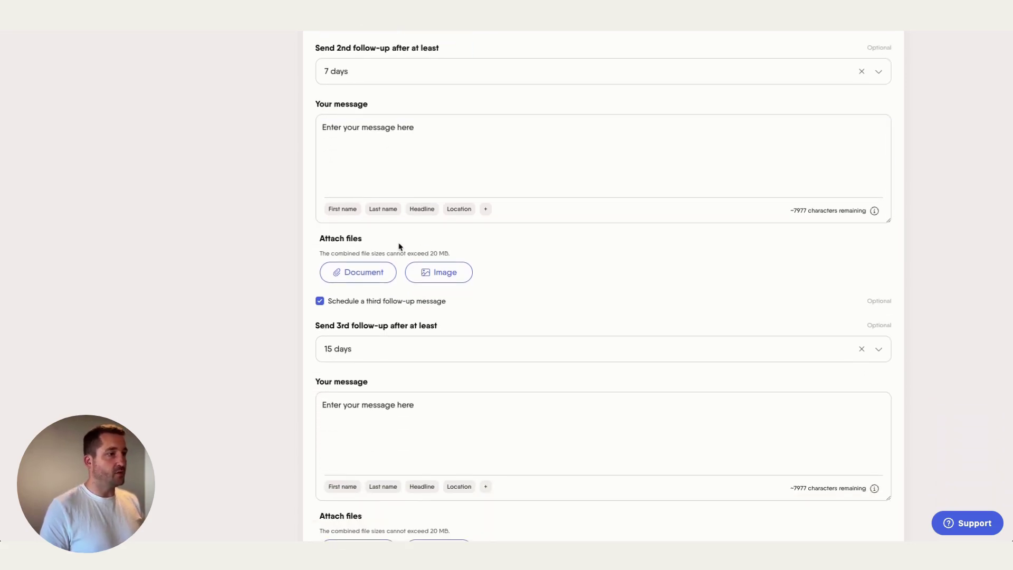
scroll(401, 252, up, 4)
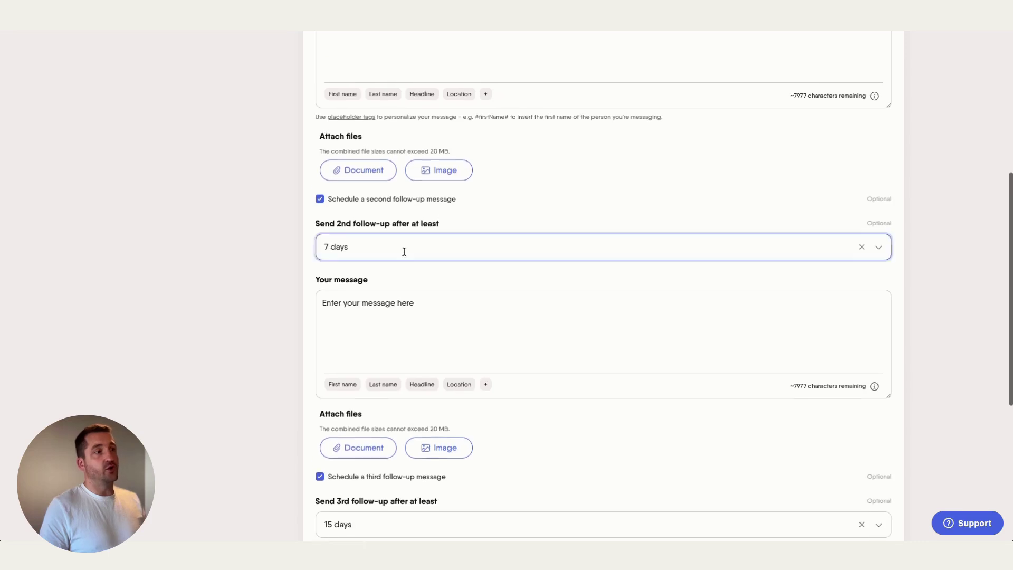
scroll(437, 240, down, 3)
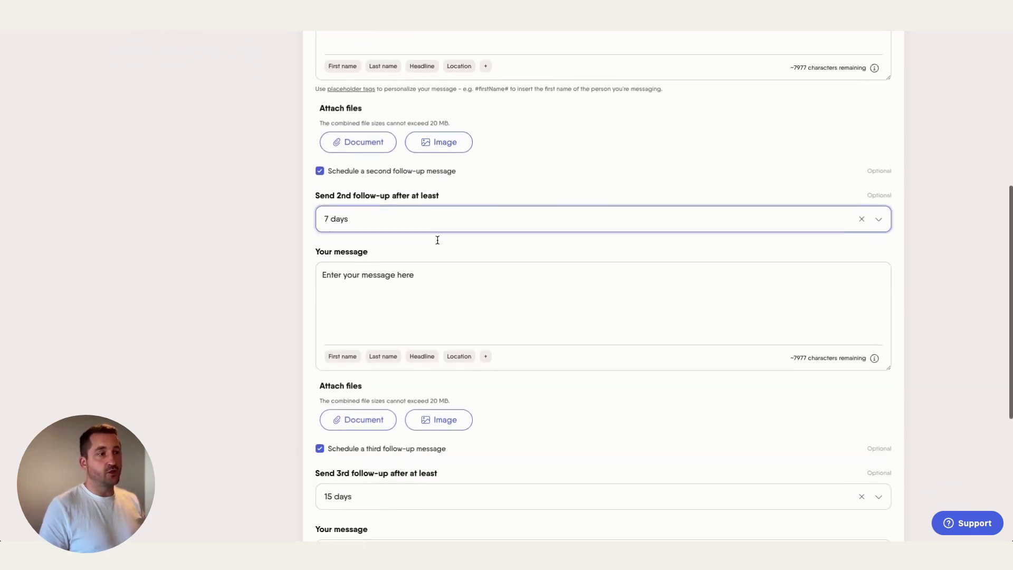
scroll(439, 241, down, 3)
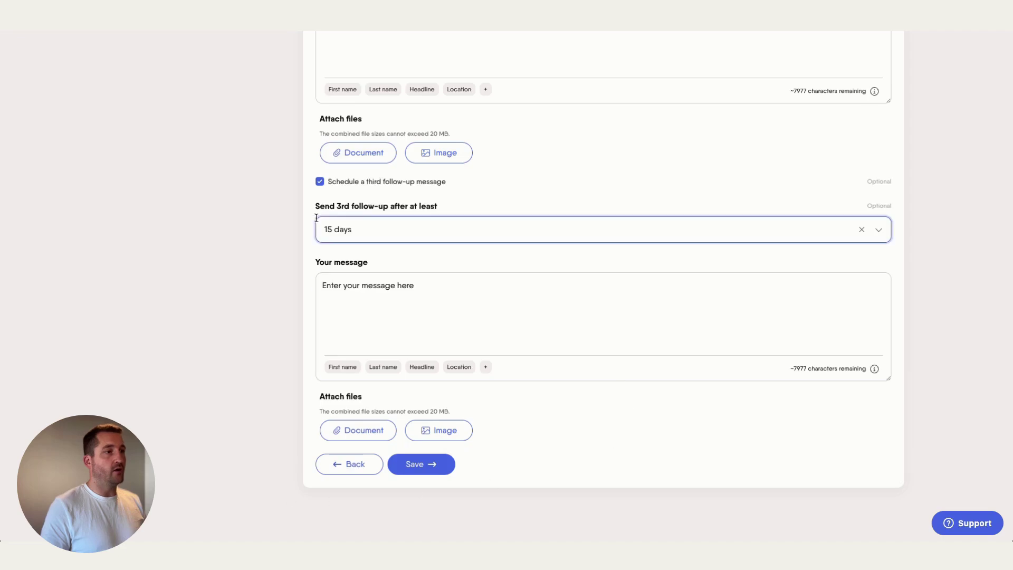
scroll(316, 223, up, 9)
scroll(351, 234, up, 2)
scroll(401, 316, down, 3)
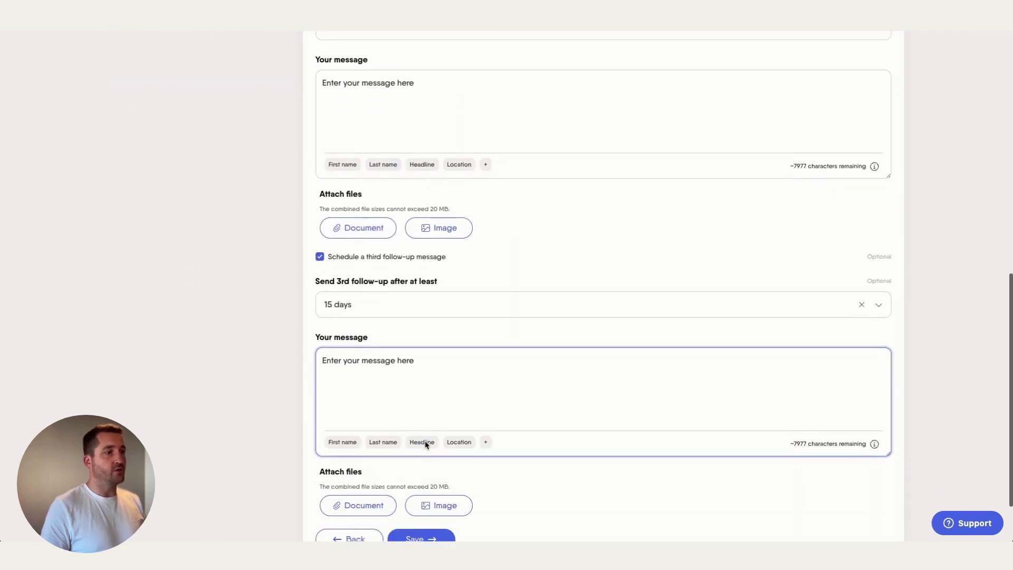
click(436, 534)
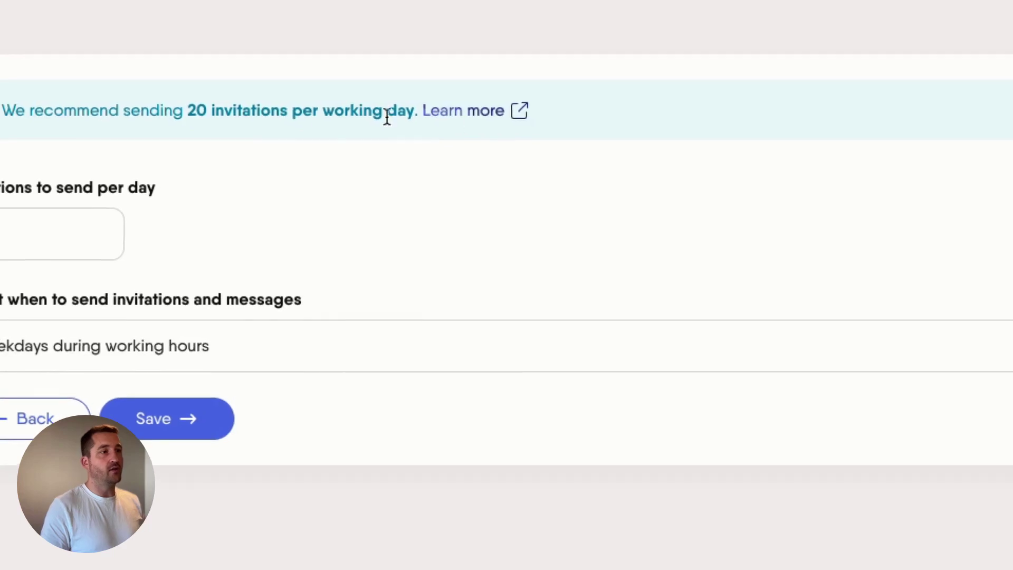
Step: Open the guide behind the daily invitation recommendation and skim its LinkedIn automation rate limits and best practices
click(459, 119)
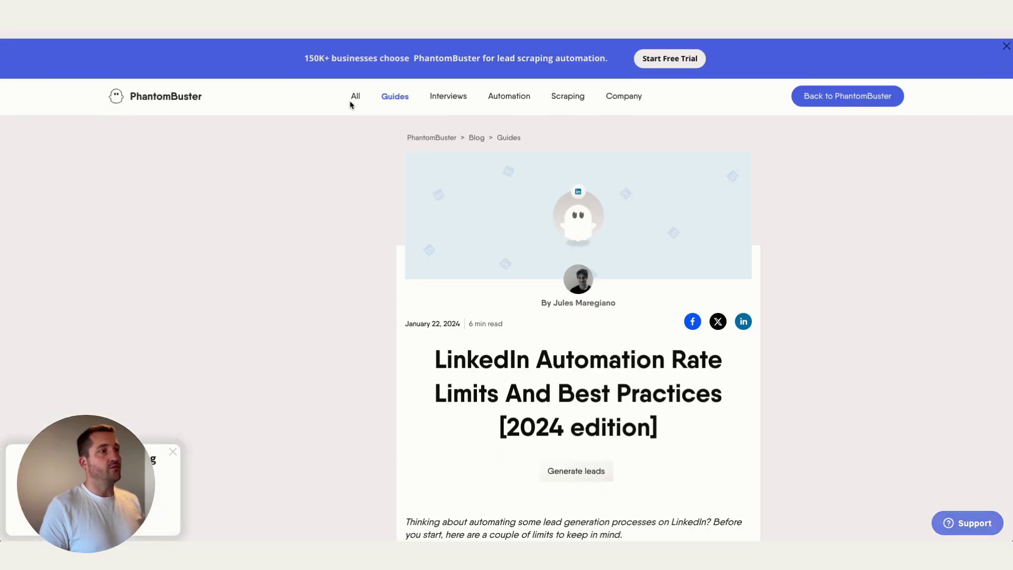
scroll(441, 228, down, 3)
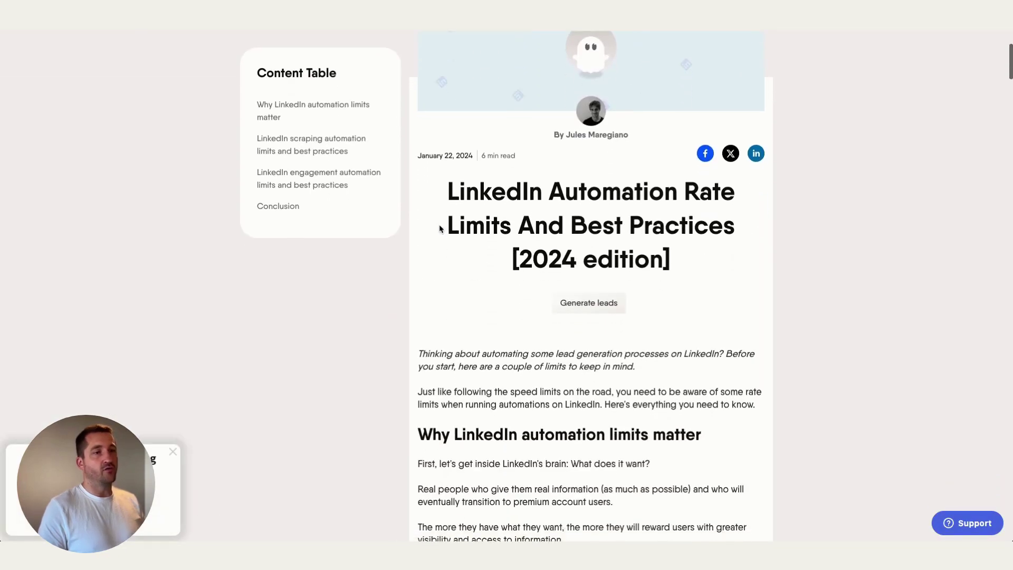
scroll(441, 228, down, 2)
scroll(441, 228, up, 5)
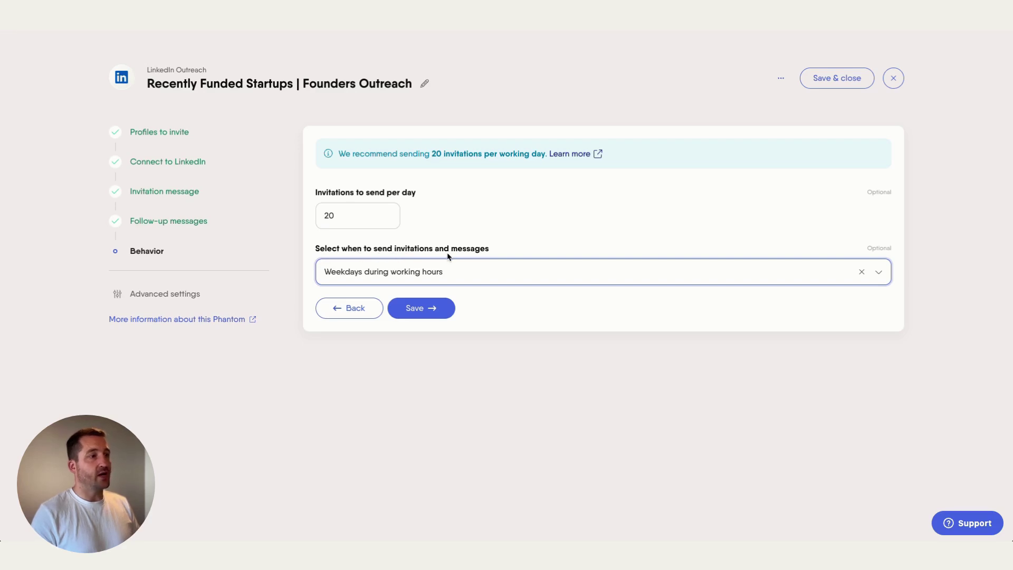
Step: Check the sending schedule options, keep Weekdays during working hours, and save the behavior settings
click(879, 274)
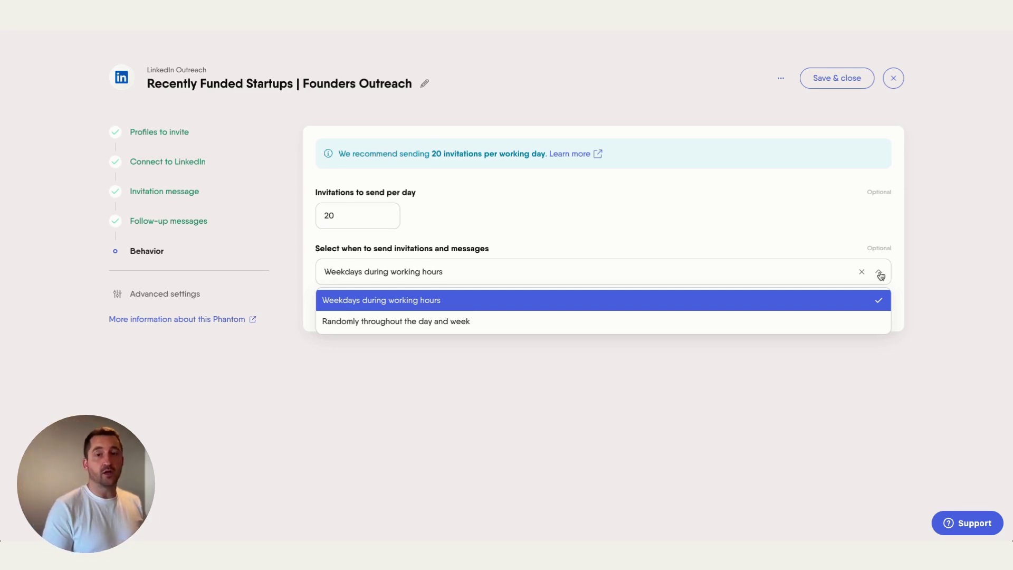
click(490, 370)
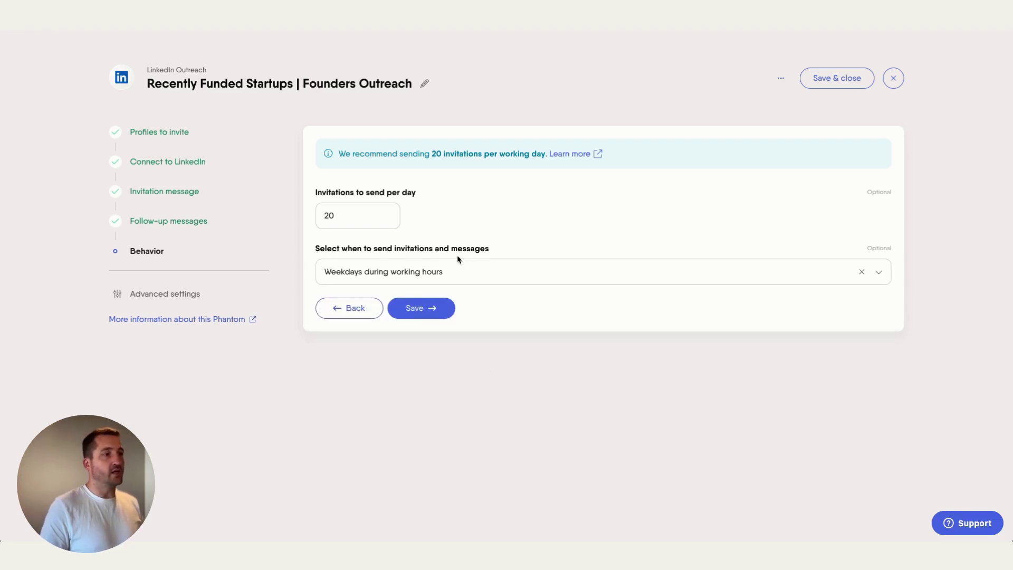
click(426, 310)
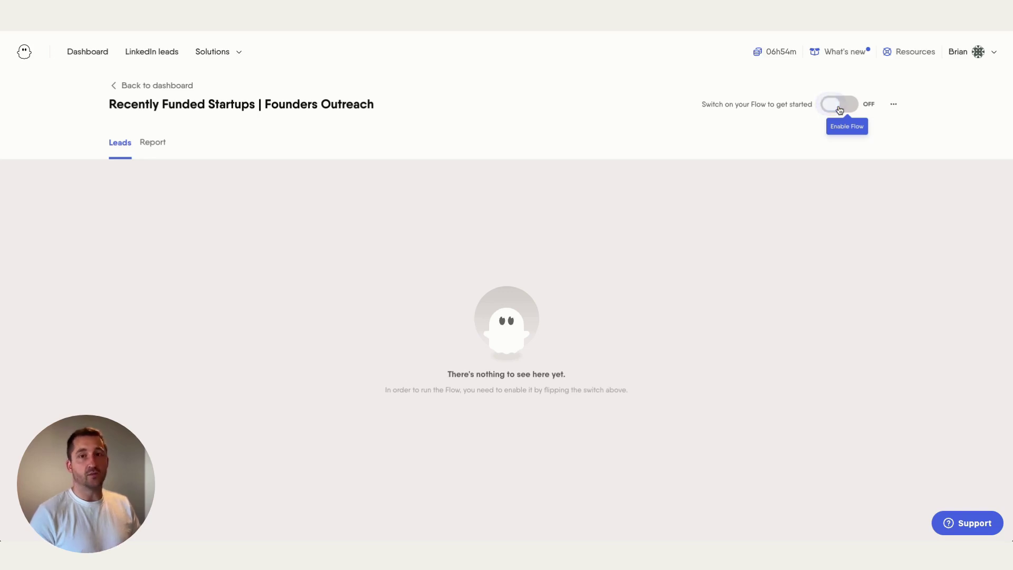
Step: Switch on the Recently Funded Startups | Founders Outreach flow
click(839, 108)
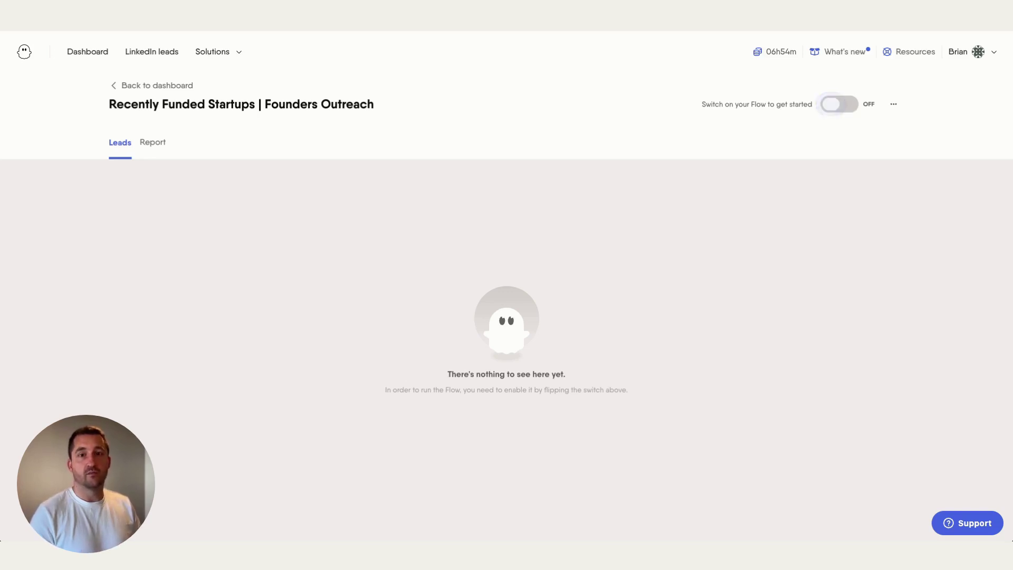